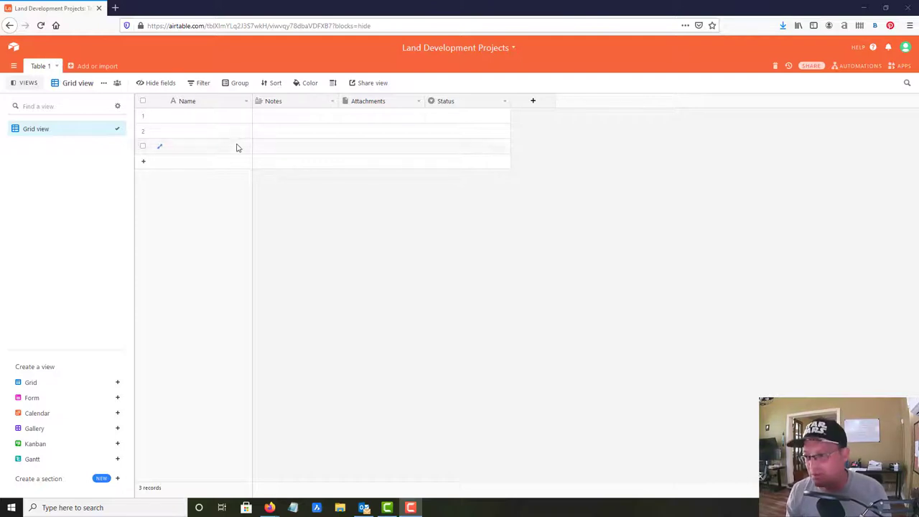
# - Rename the Table 1 table to 'Land Development Projects'
pyautogui.click(56, 66)
pyautogui.click(79, 84)
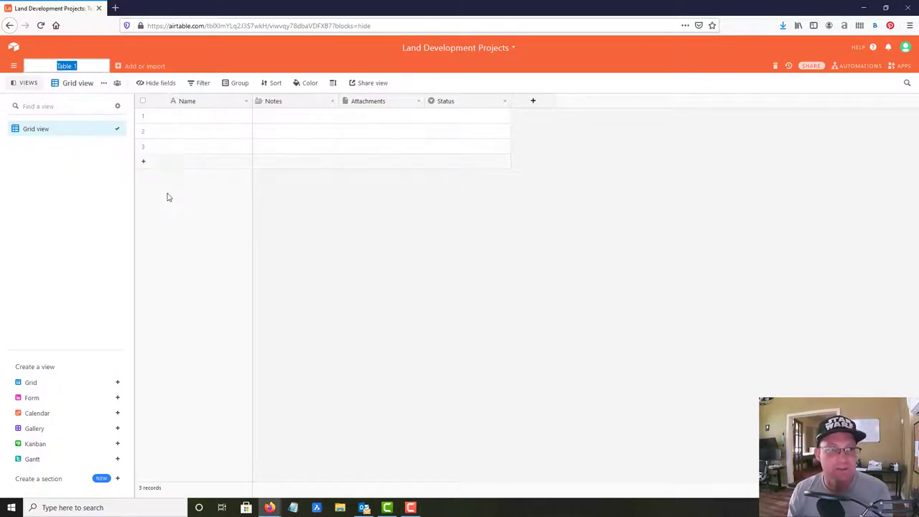
pyautogui.write('La')
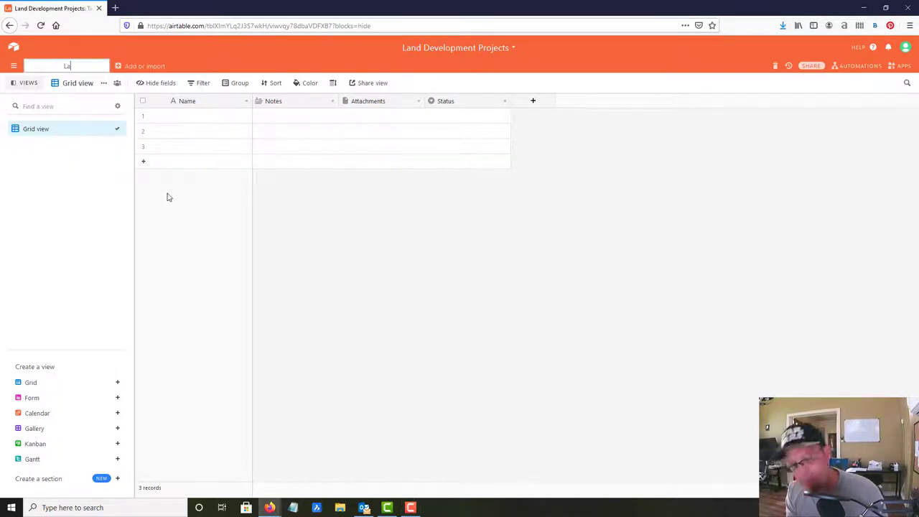
pyautogui.write('nd Development Projects')
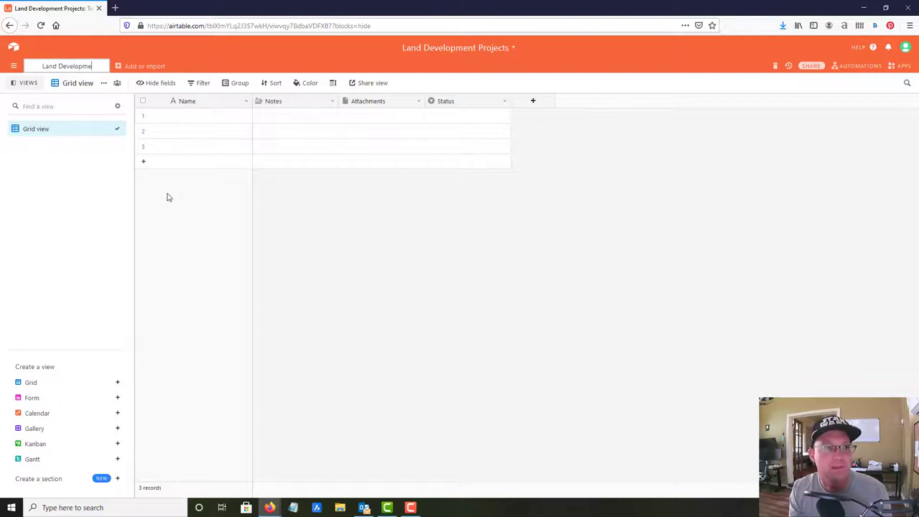
pyautogui.press('Return')
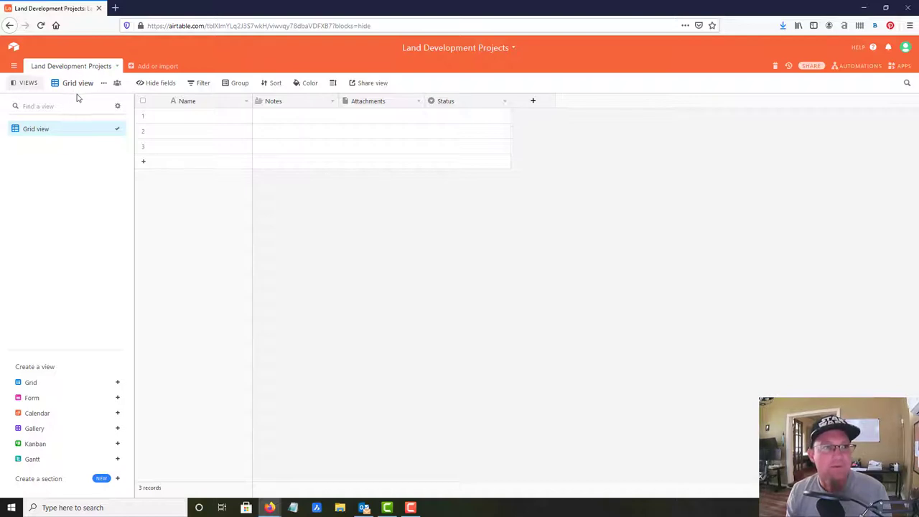
# - Rename the Grid view to 'Main View'
pyautogui.rightClick(63, 134)
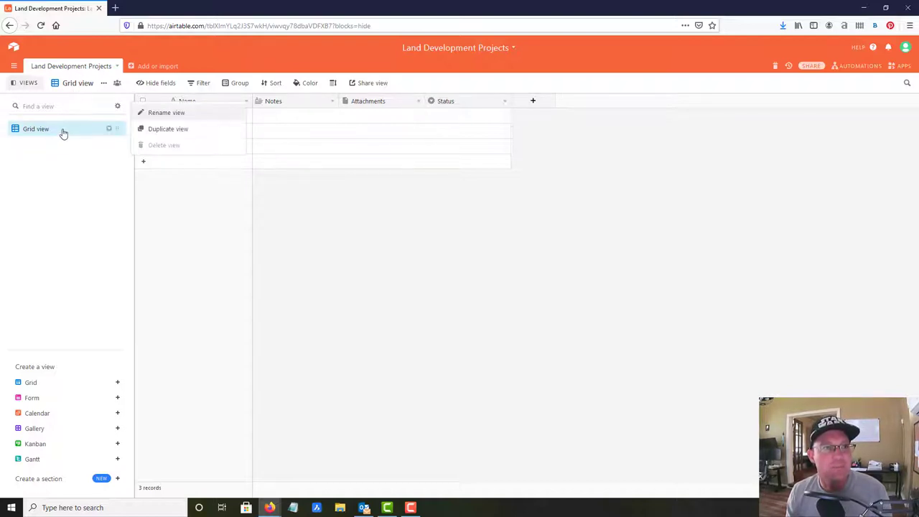
pyautogui.click(102, 84)
pyautogui.click(105, 85)
pyautogui.click(126, 108)
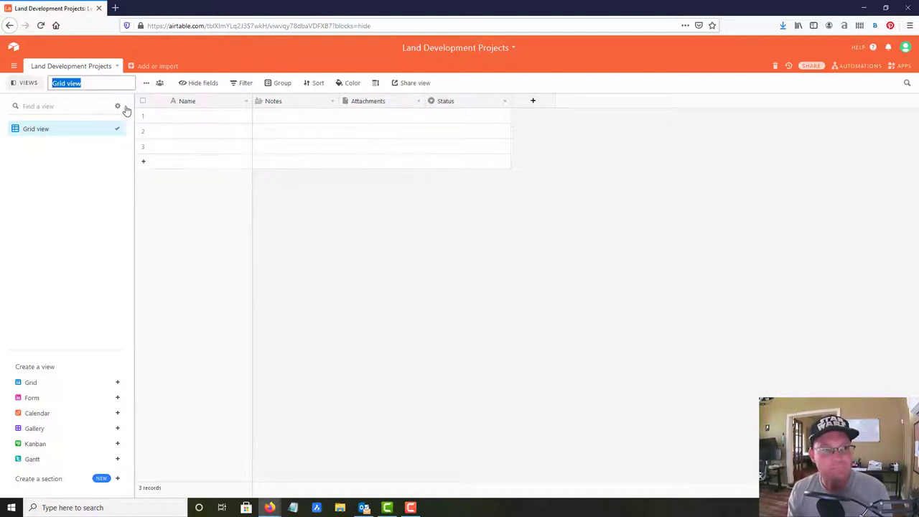
pyautogui.write('Main View')
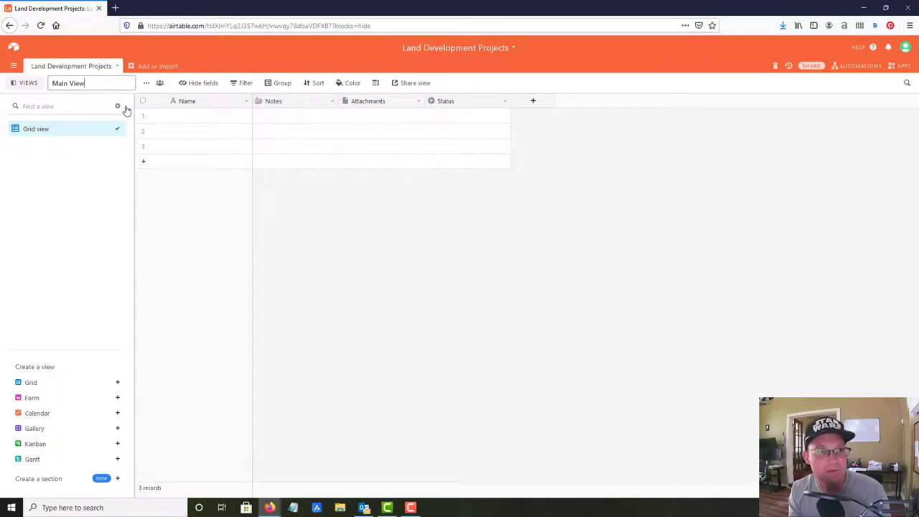
pyautogui.press('Return')
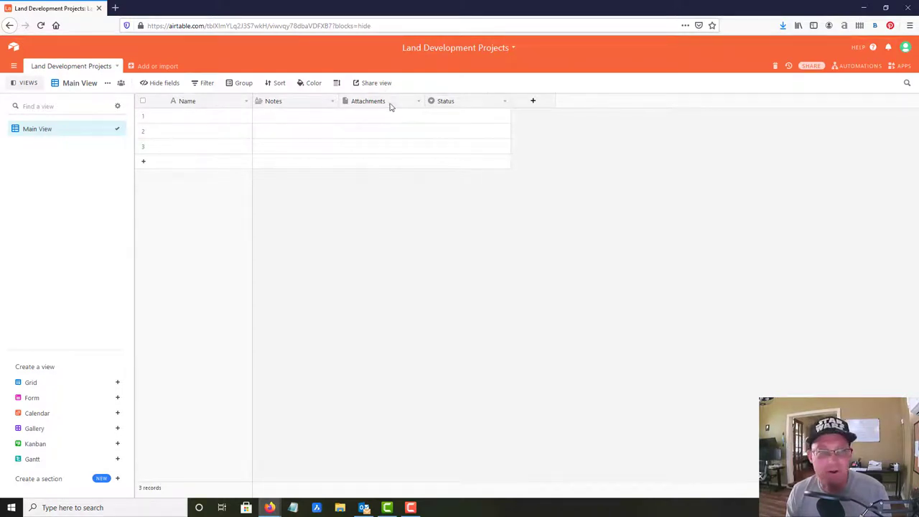
# - Add a single line text field named 'Client' after Status
pyautogui.click(533, 101)
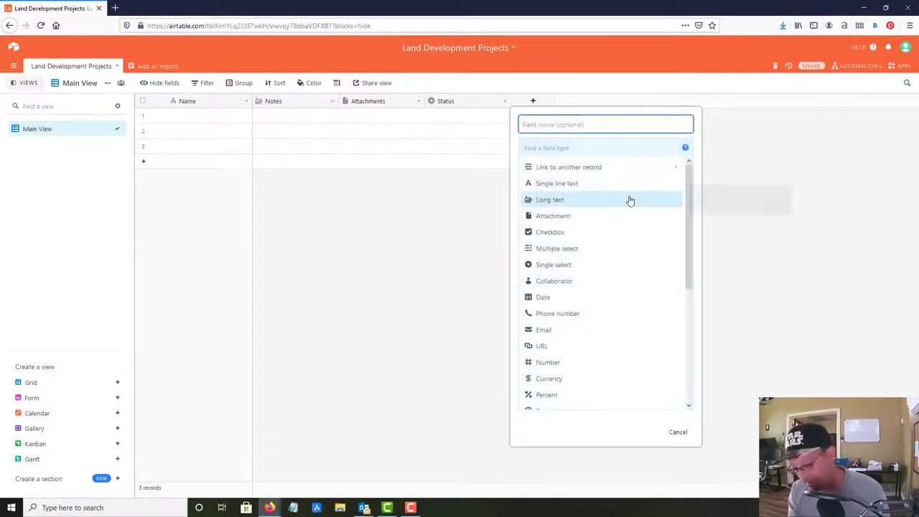
pyautogui.click(587, 183)
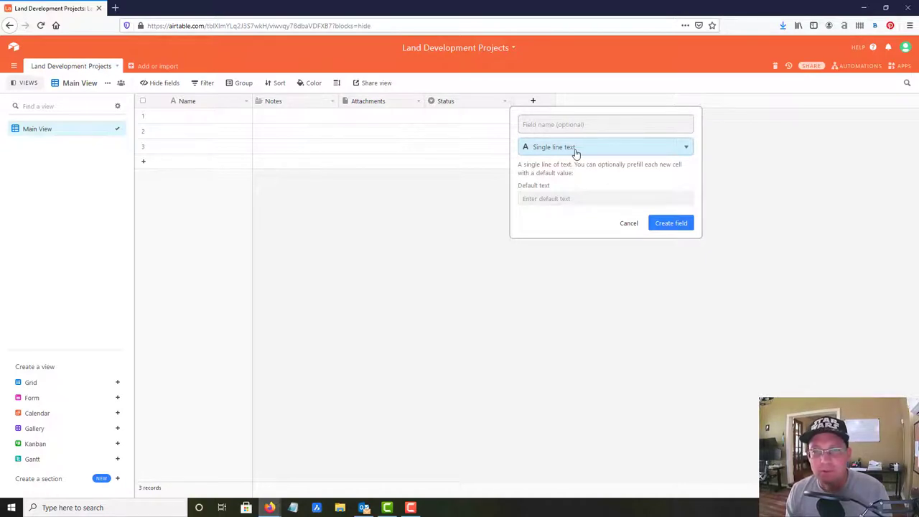
pyautogui.click(580, 124)
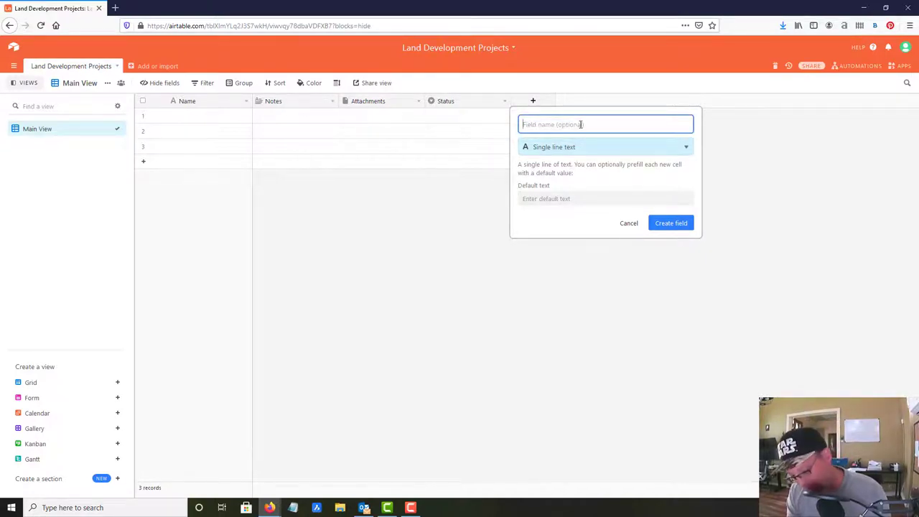
pyautogui.write('Client')
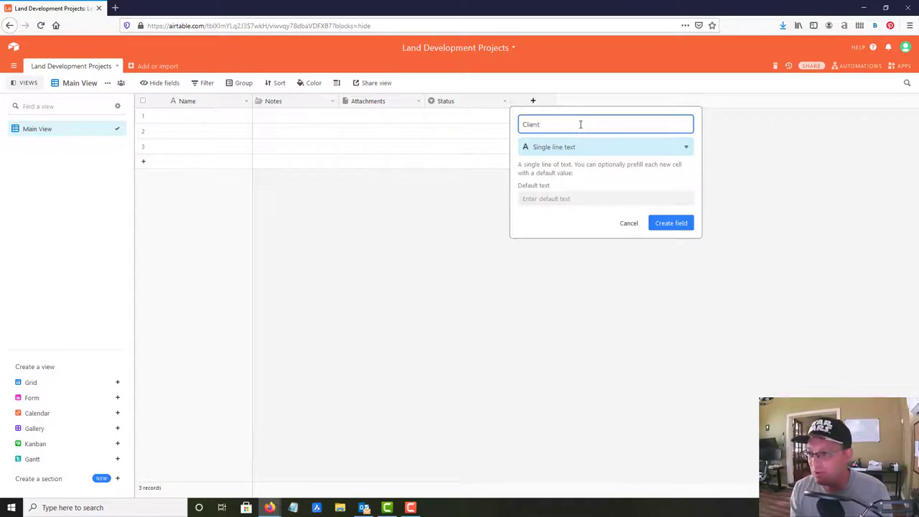
pyautogui.click(666, 227)
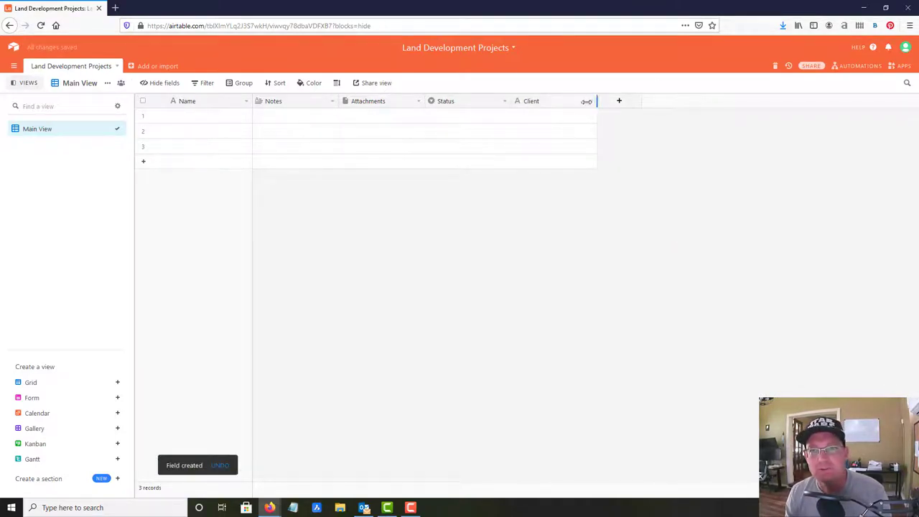
# - Add a Number field named 'Phase' with Integer format after Client
pyautogui.click(621, 102)
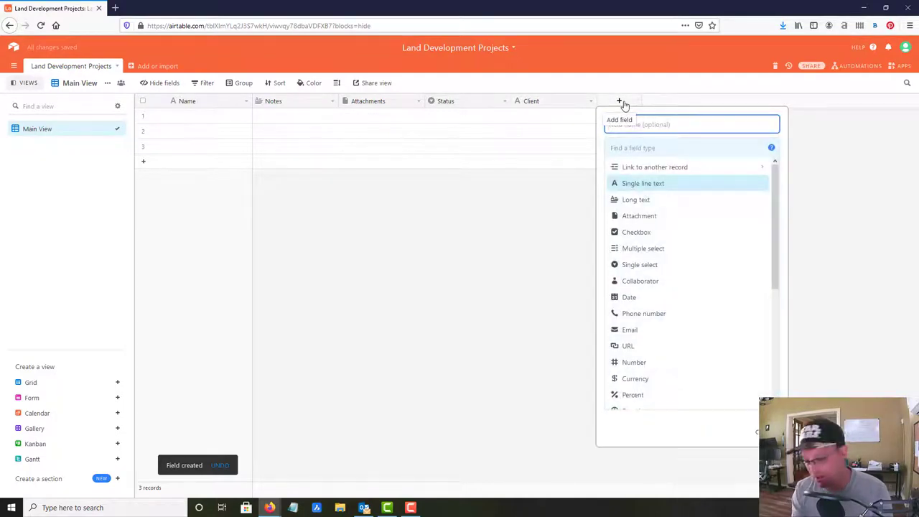
pyautogui.write('Phase')
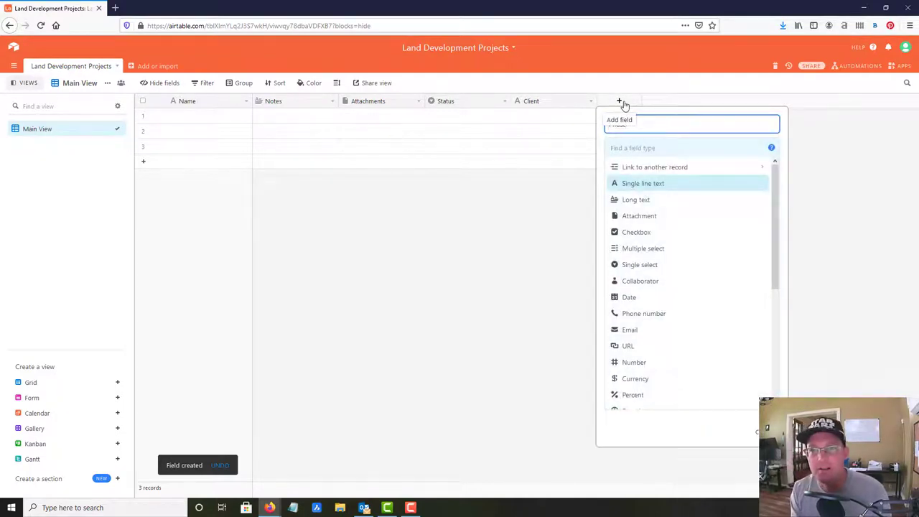
pyautogui.click(655, 186)
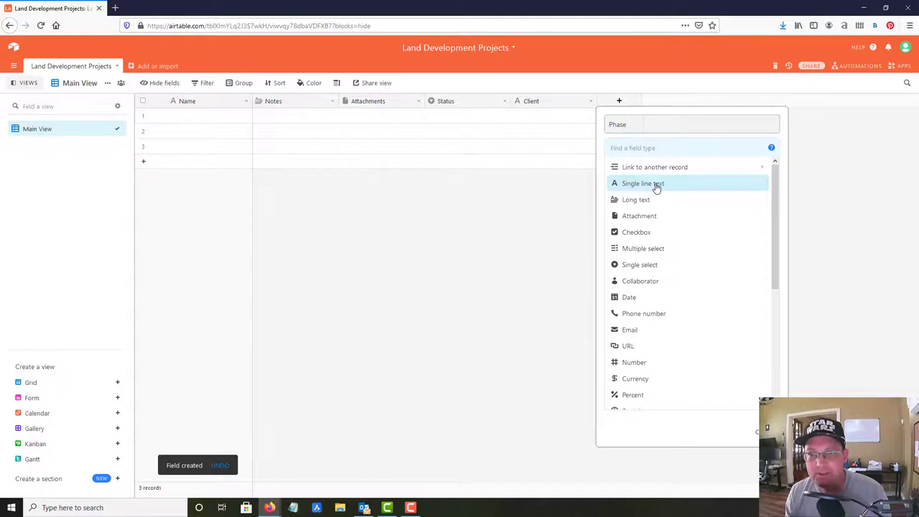
pyautogui.click(656, 186)
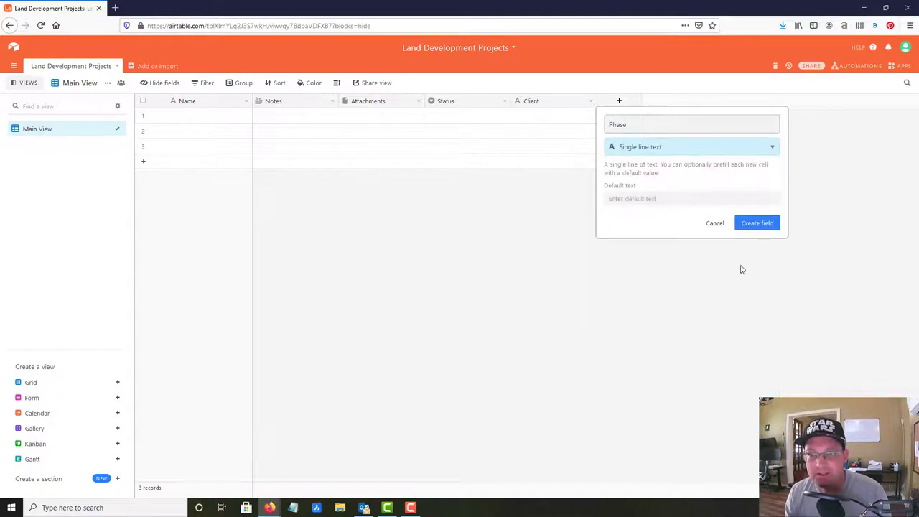
pyautogui.click(679, 150)
pyautogui.scroll(-3, 655, 369)
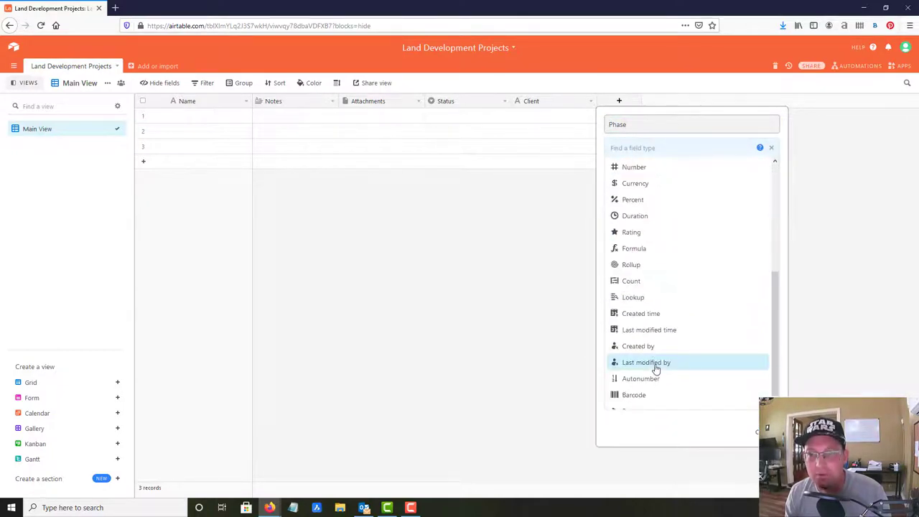
pyautogui.scroll(5, 667, 242)
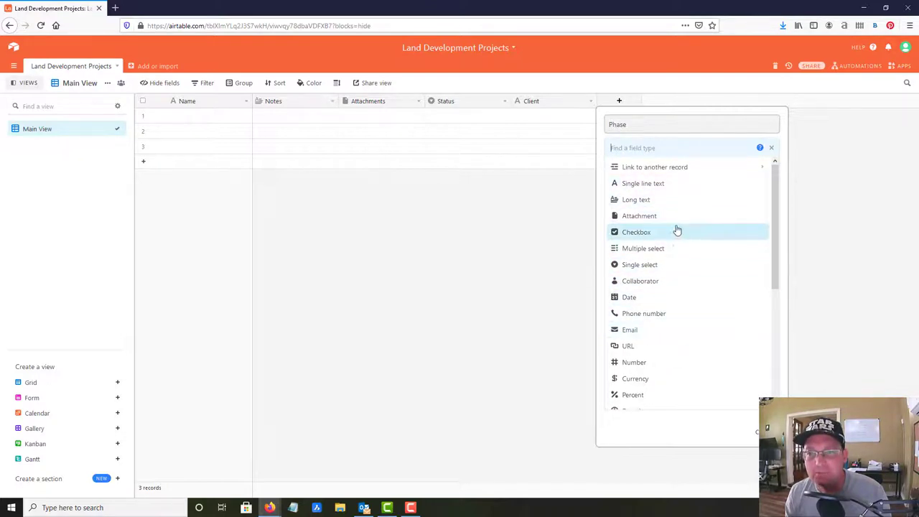
pyautogui.scroll(-1, 660, 328)
pyautogui.click(661, 313)
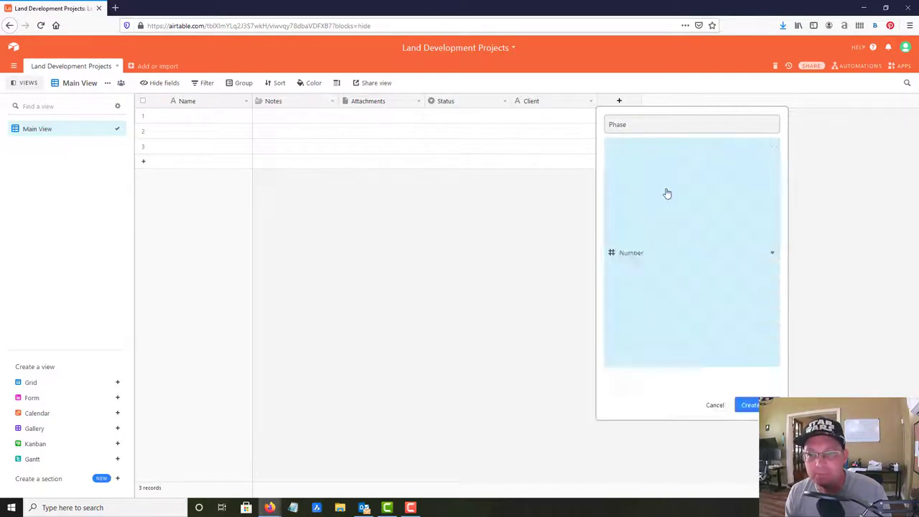
pyautogui.click(665, 195)
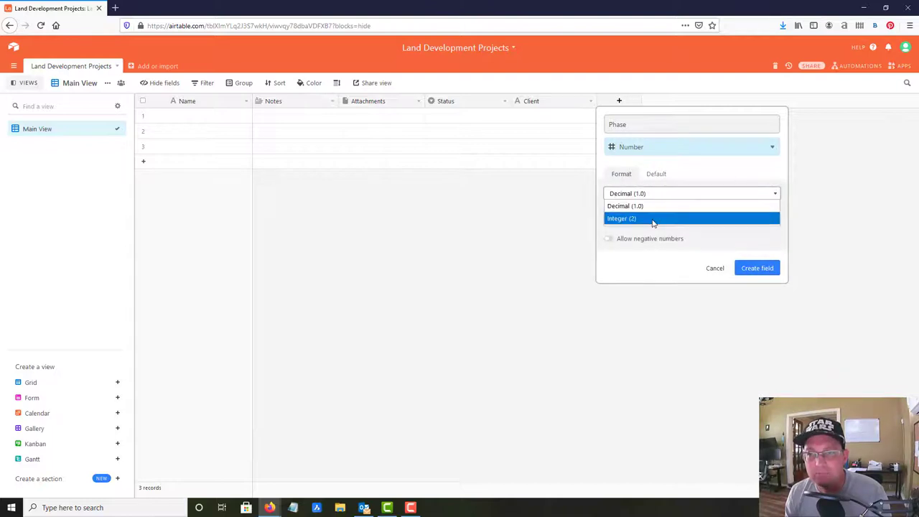
pyautogui.click(653, 222)
pyautogui.click(763, 245)
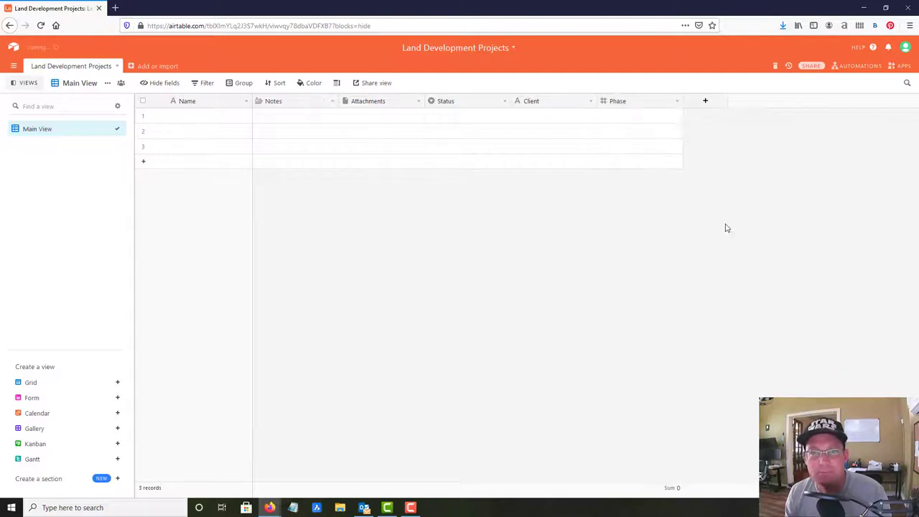
pyautogui.click(706, 103)
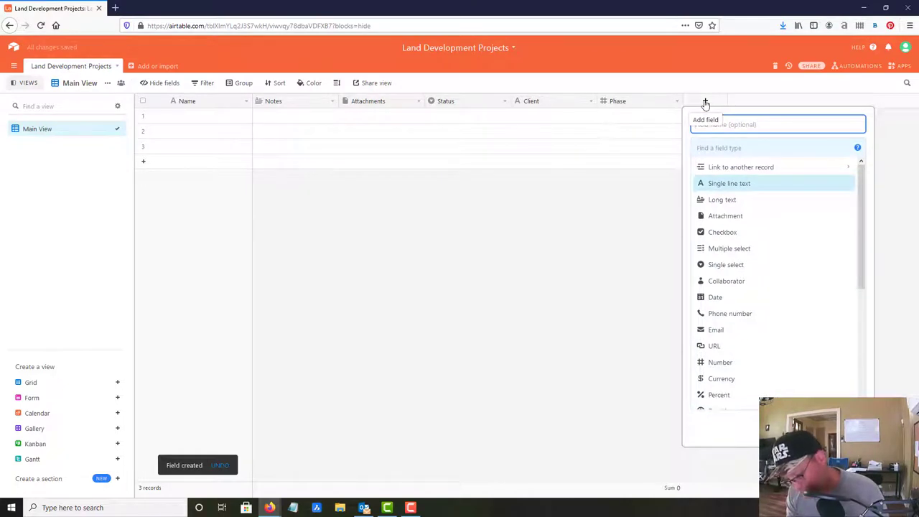
# - Name the new field 'Status', make it single select, and add Concept and Tentative Map options
pyautogui.write('Status')
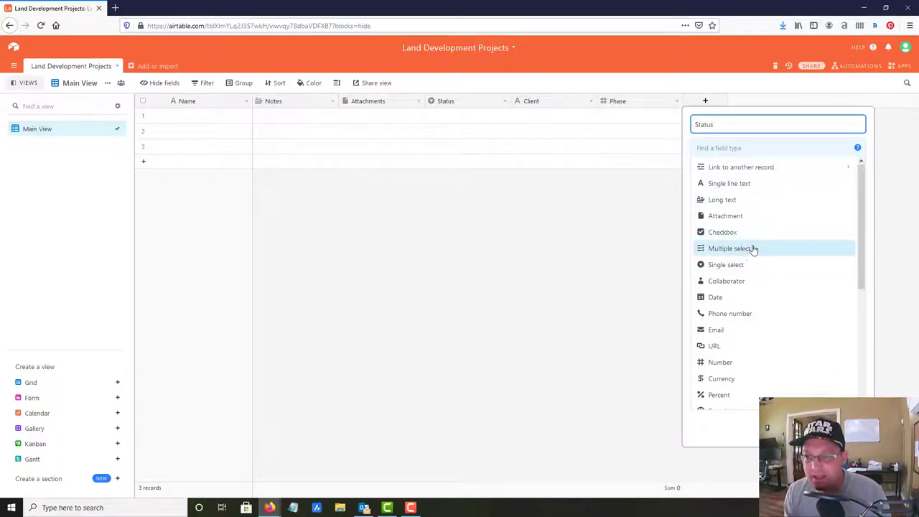
pyautogui.click(745, 265)
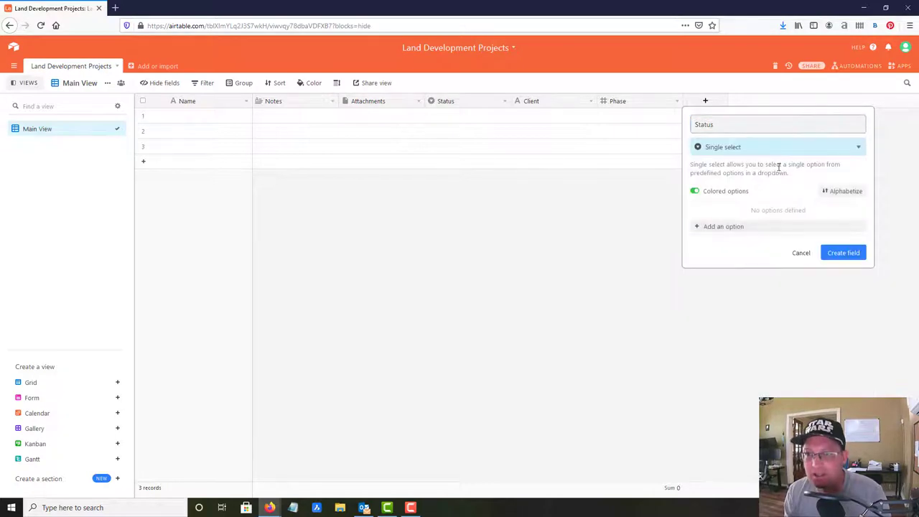
pyautogui.click(748, 227)
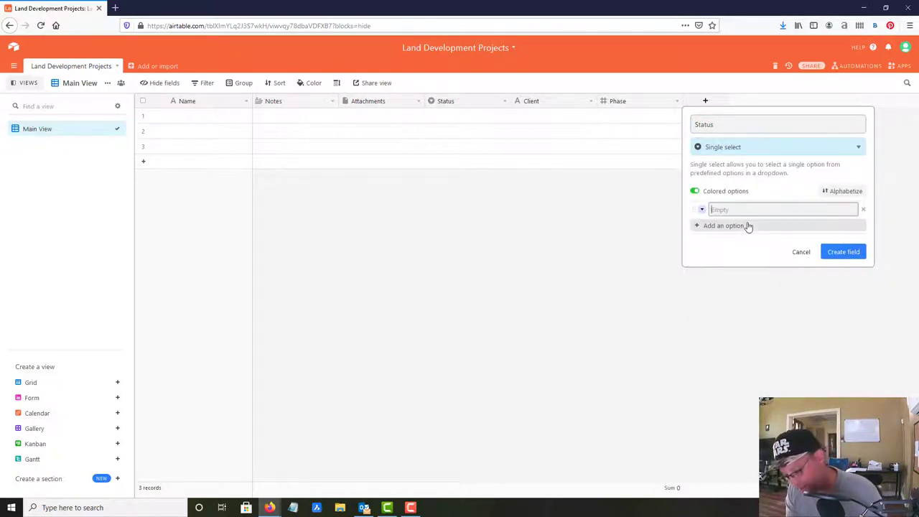
pyautogui.write('Concpept')
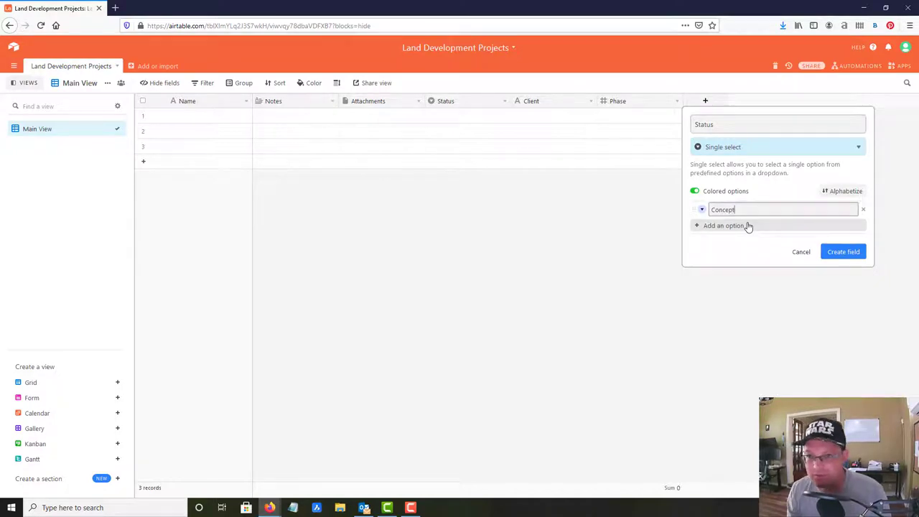
pyautogui.click(749, 227)
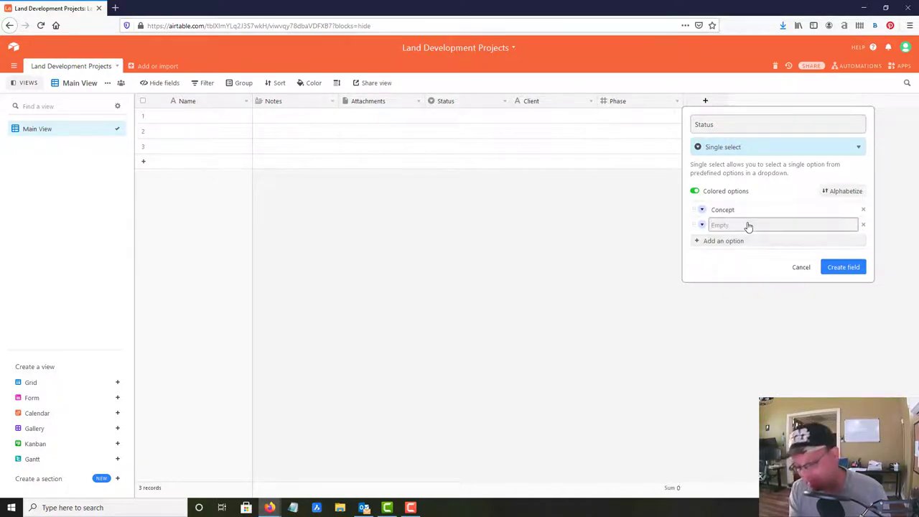
pyautogui.write('Ten')
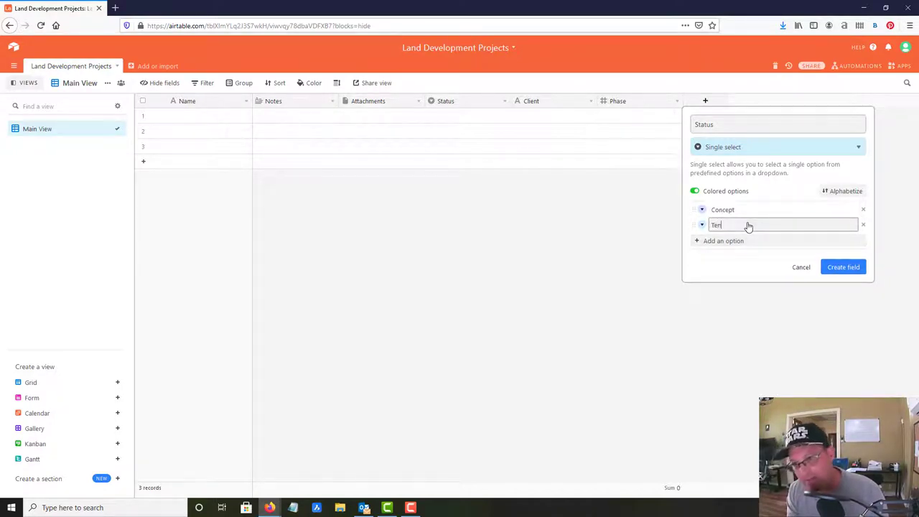
pyautogui.write('tative Map')
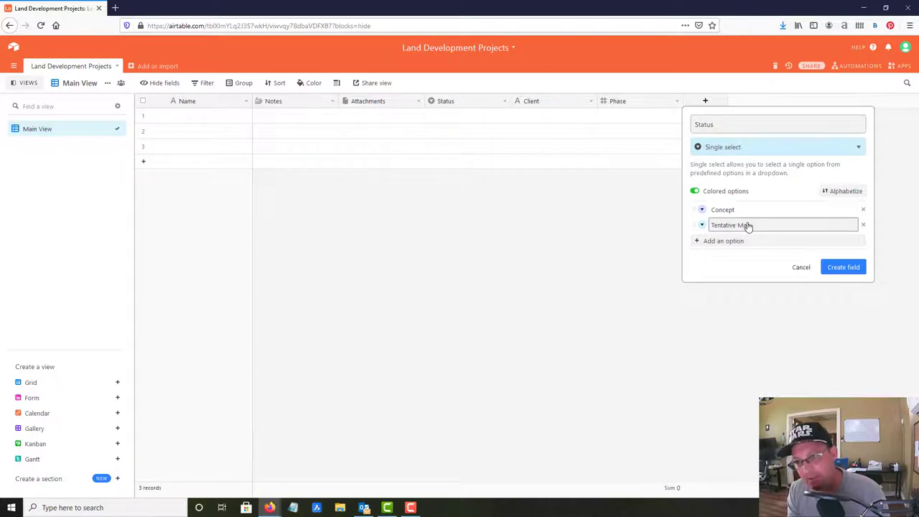
pyautogui.press('Return')
# - Add the Boundary Resolution, Final Parcel Map and Tentative Map First Submitaal options
pyautogui.write('Boundary RE')
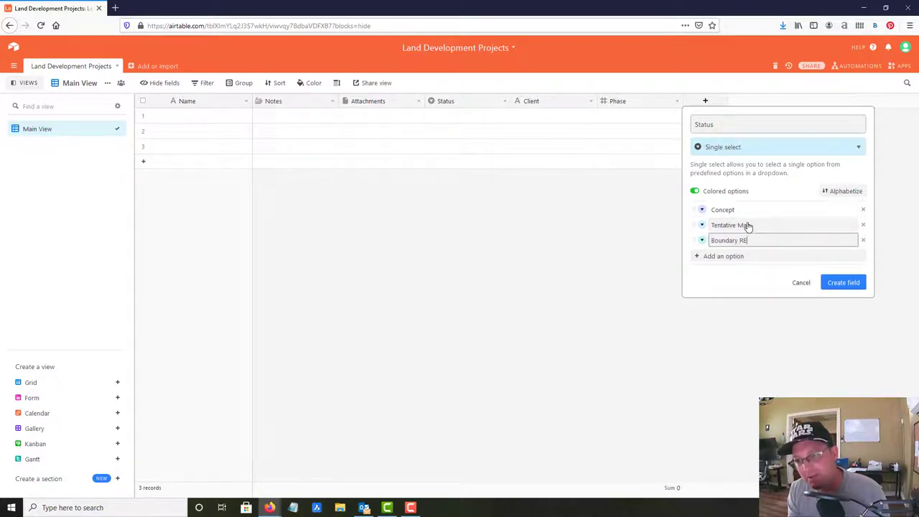
pyautogui.write('s')
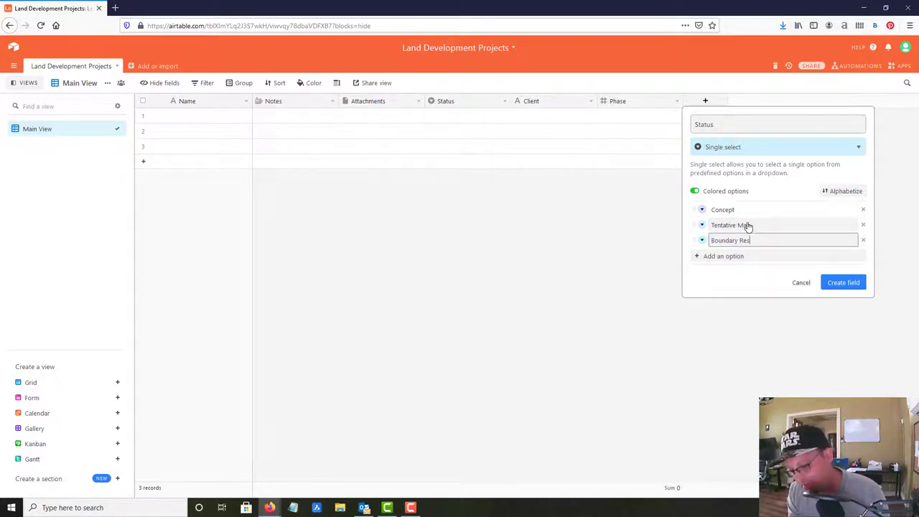
pyautogui.write('oolution')
pyautogui.press('Return')
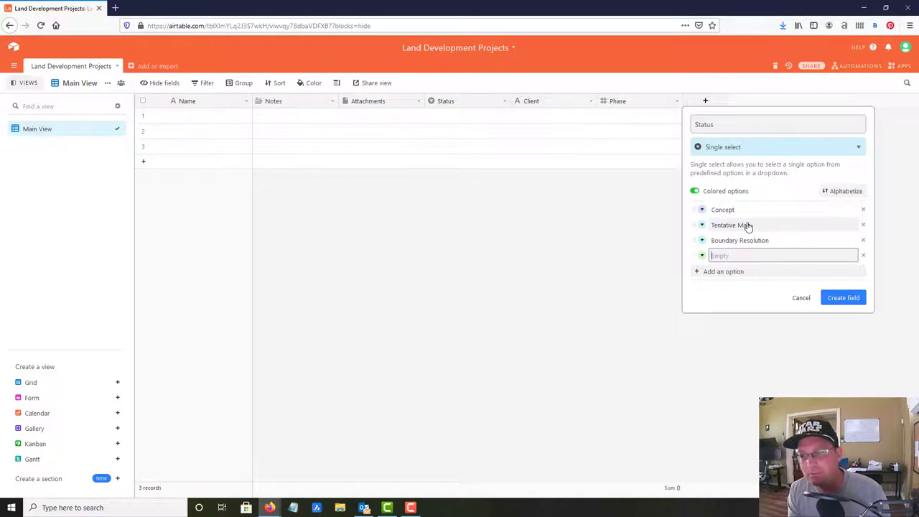
pyautogui.write('Final Parcel Map')
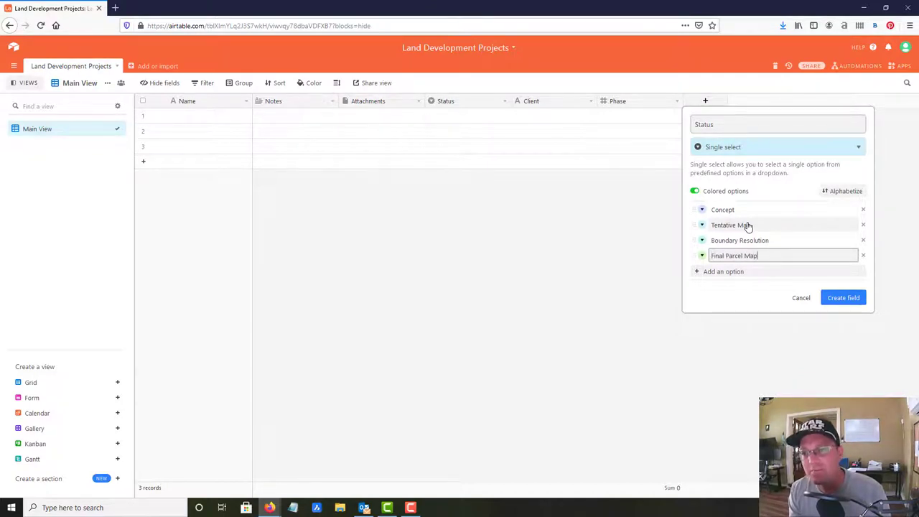
pyautogui.press('Return')
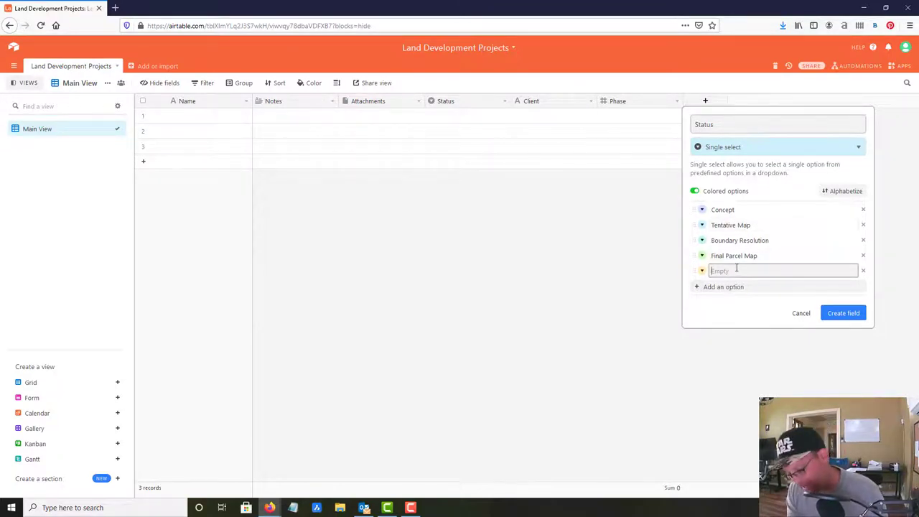
pyautogui.write('Tentative')
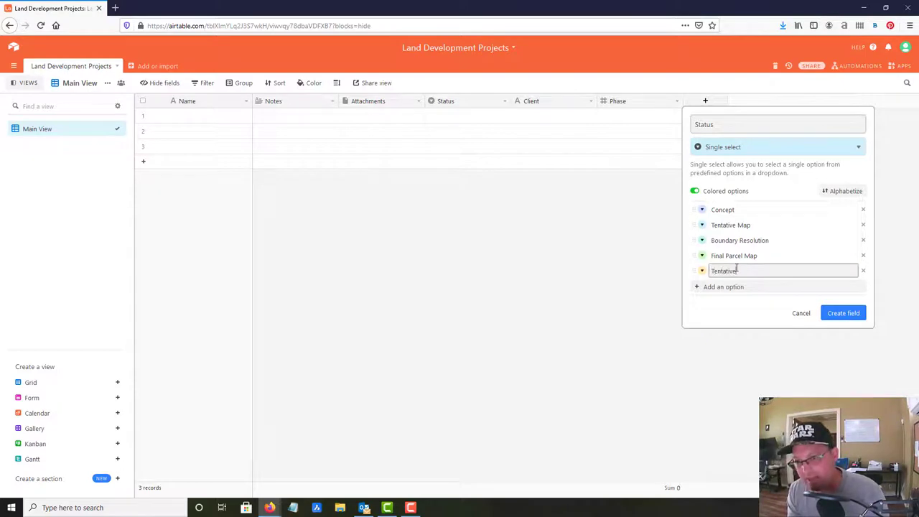
pyautogui.write(' Map First Che')
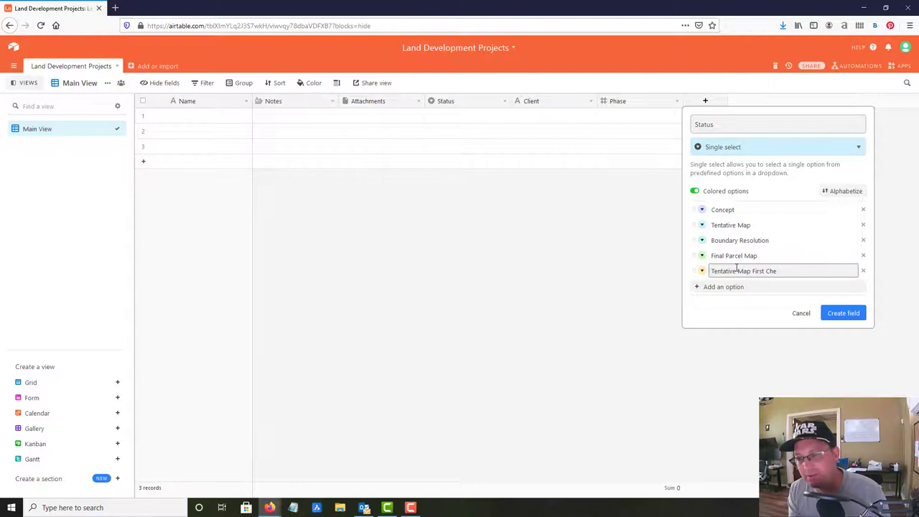
pyautogui.press('BackSpace')
pyautogui.press('BackSpace')
pyautogui.press('BackSpace')
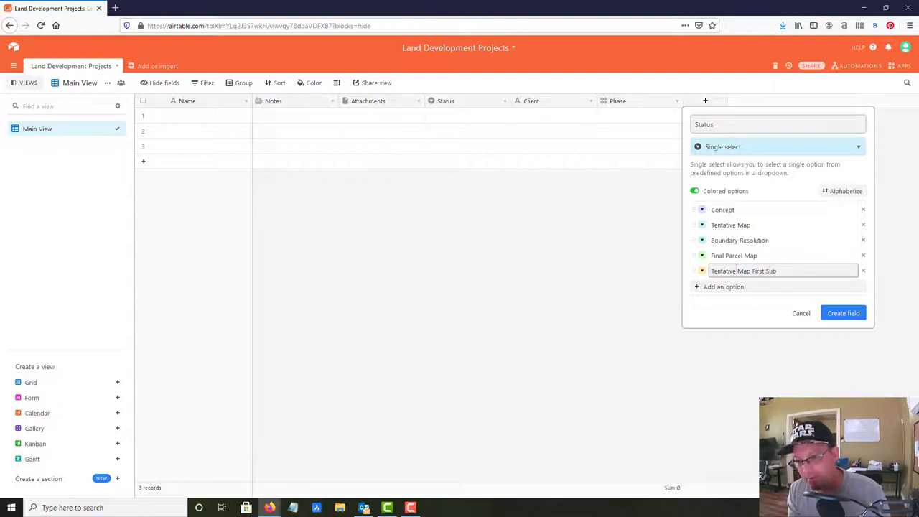
pyautogui.write('Submitaal')
pyautogui.press('Return')
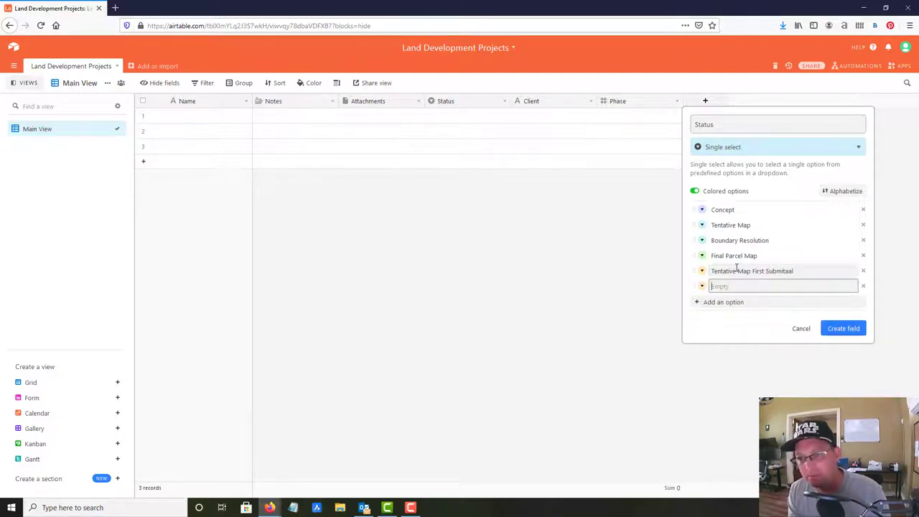
# - Add Tentative Map Response To First, Second and Third Check options, correcting 'Respons' to 'Response'
pyautogui.write('Tentative Map ')
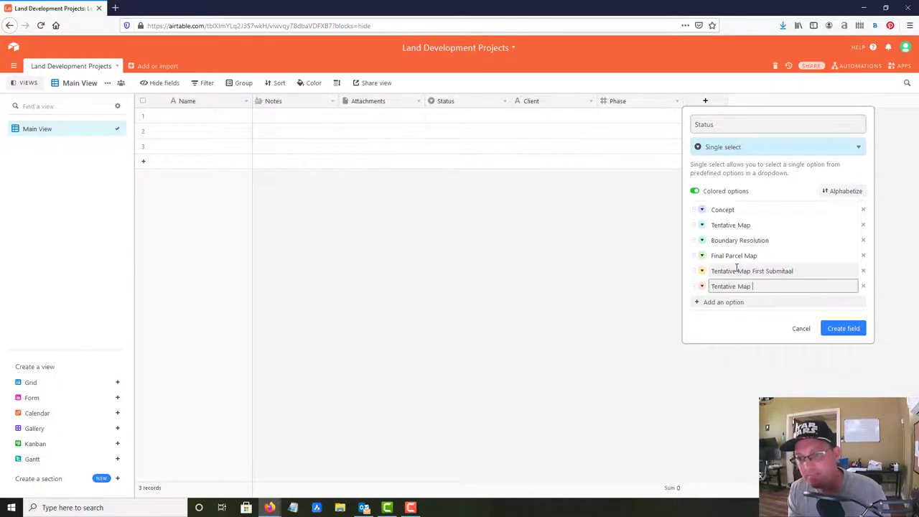
pyautogui.write('Resposne To Fir')
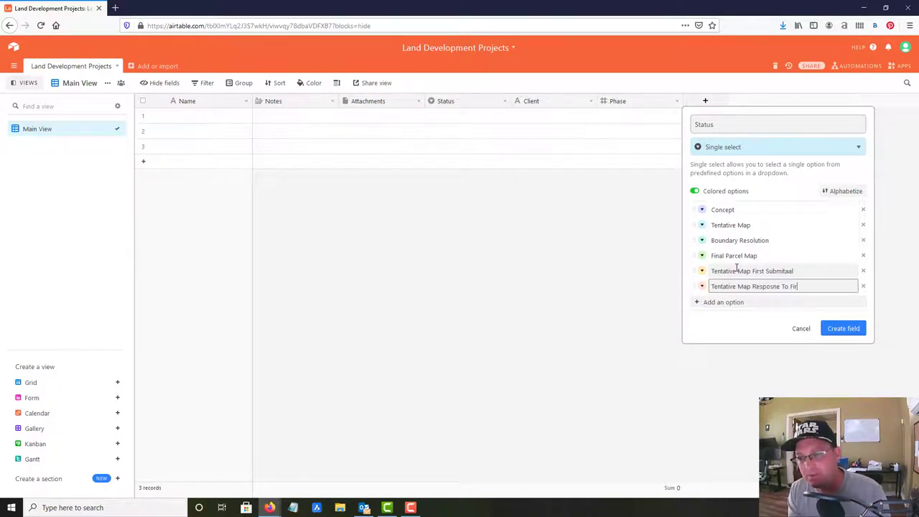
pyautogui.write('st Check')
pyautogui.press('Return')
pyautogui.write('Tetn')
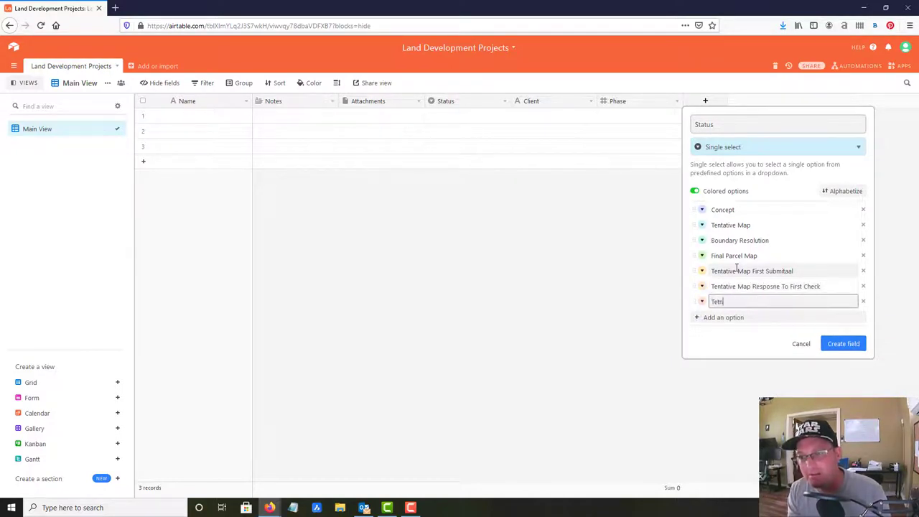
pyautogui.write('tative Ma')
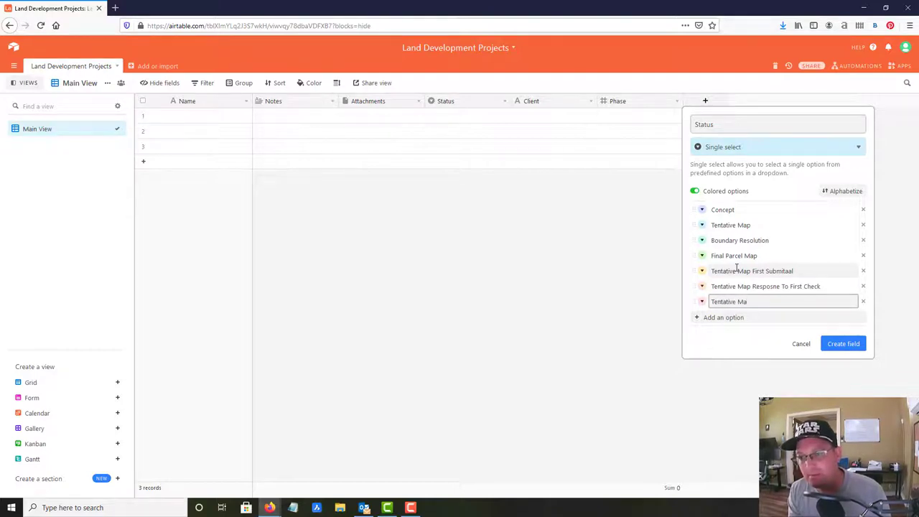
pyautogui.write('p Respons To Second Check')
pyautogui.press('Return')
pyautogui.write('Te')
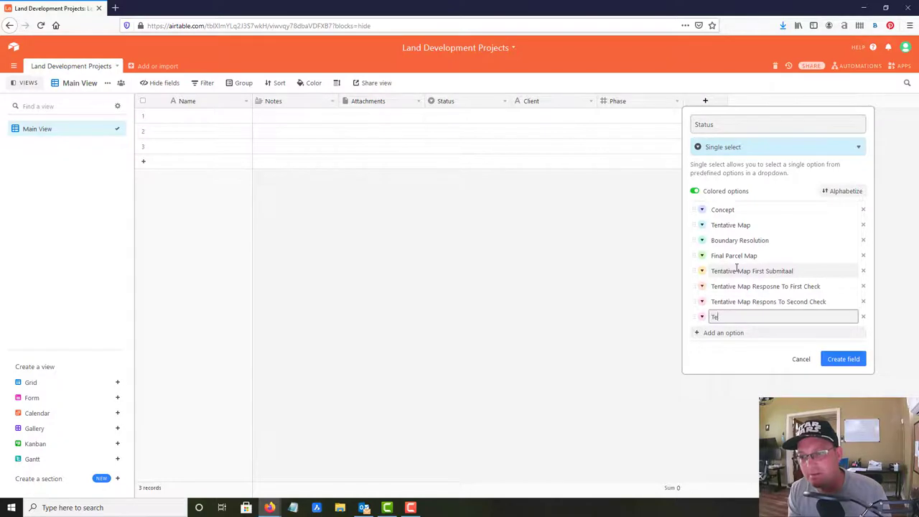
pyautogui.write('ntati')
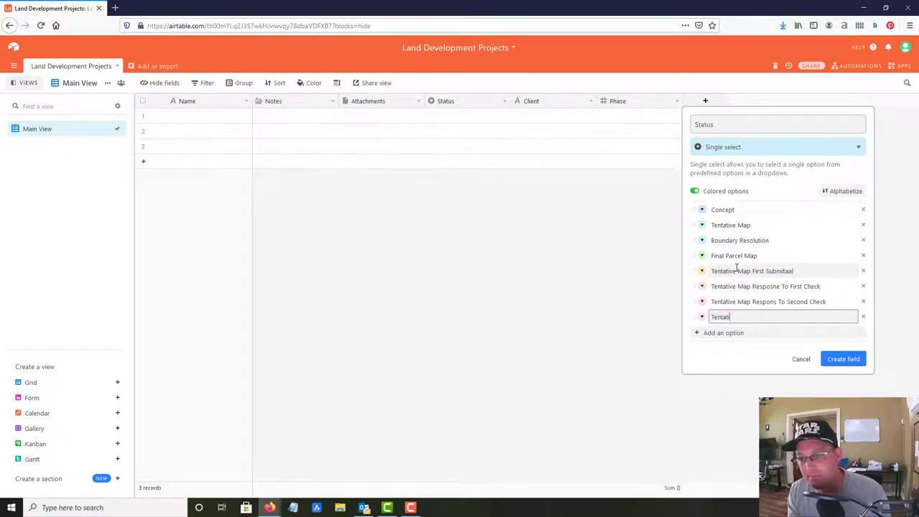
pyautogui.write('ve Map Response')
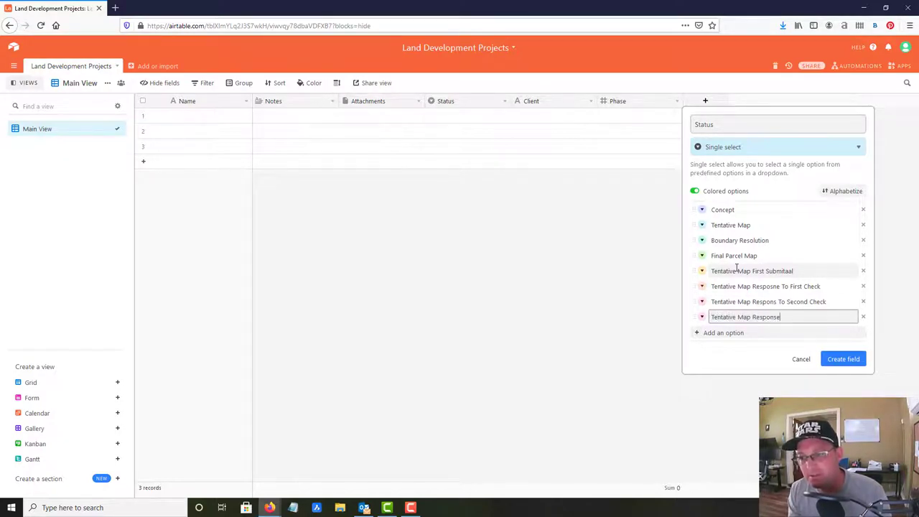
pyautogui.write(' To Third Che')
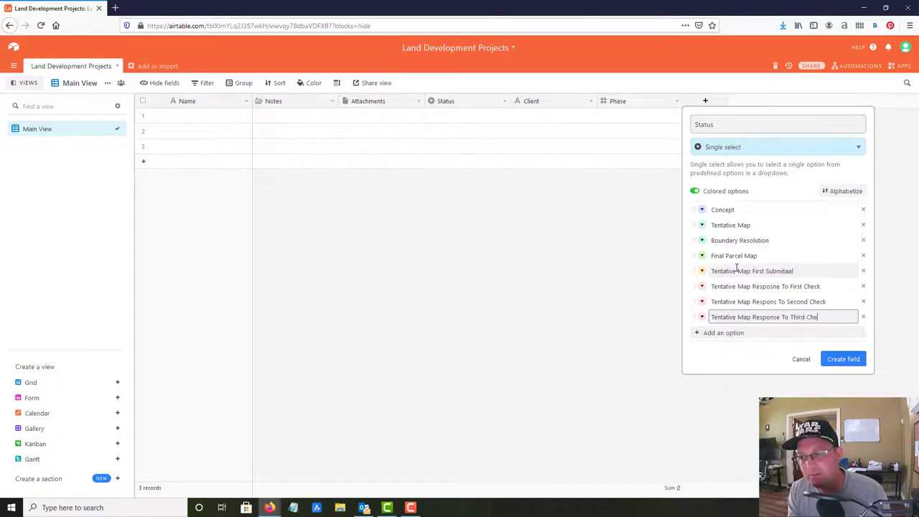
pyautogui.write('ck')
pyautogui.click(778, 301)
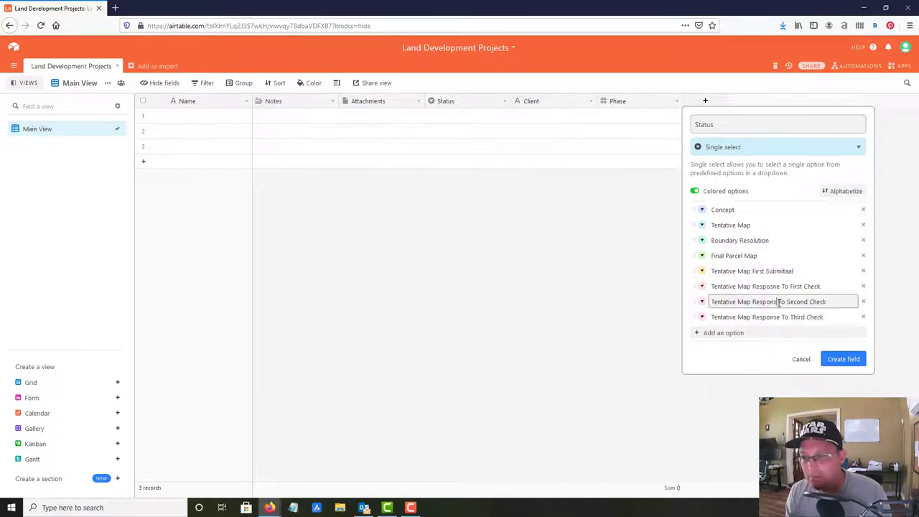
pyautogui.write('e')
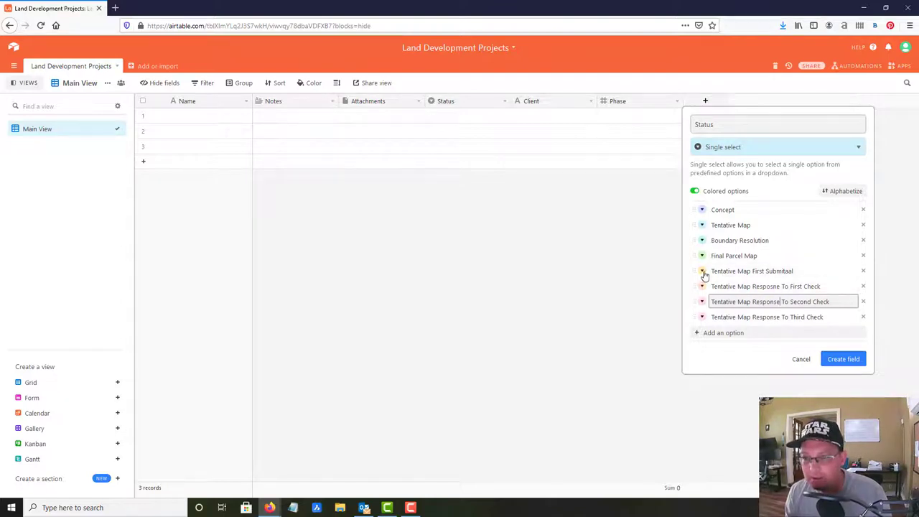
# - Move Tentative Map First Submitaal and its three Response options up beneath Tentative Map
pyautogui.moveTo(694, 272); pyautogui.dragTo(694, 241)
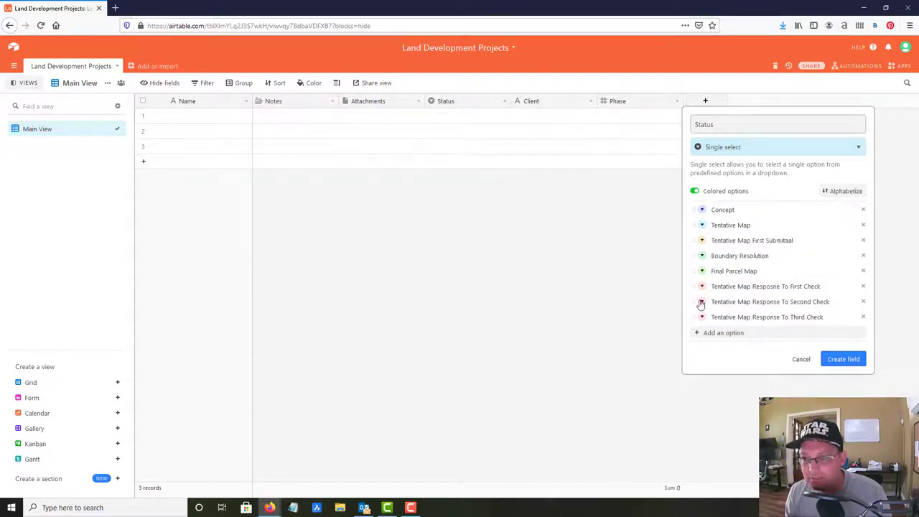
pyautogui.moveTo(695, 286); pyautogui.dragTo(692, 256)
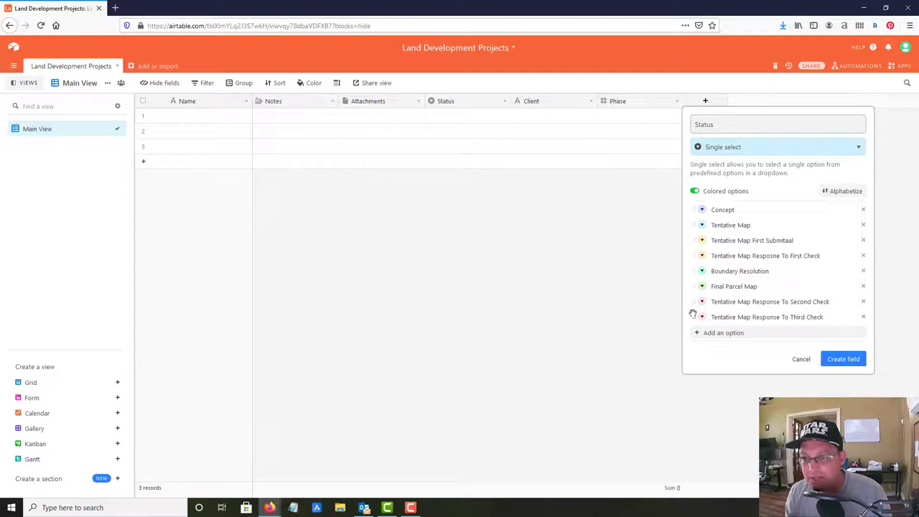
pyautogui.moveTo(694, 302); pyautogui.dragTo(695, 271)
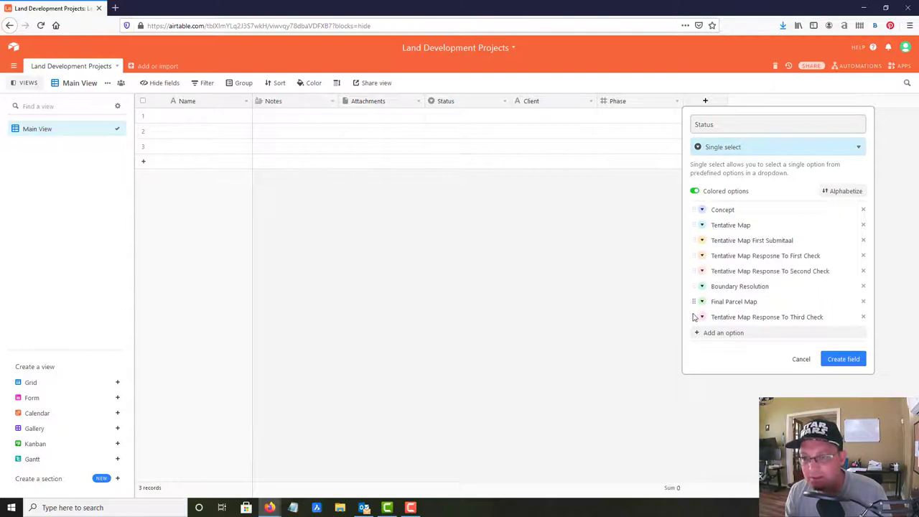
pyautogui.moveTo(695, 317); pyautogui.dragTo(696, 287)
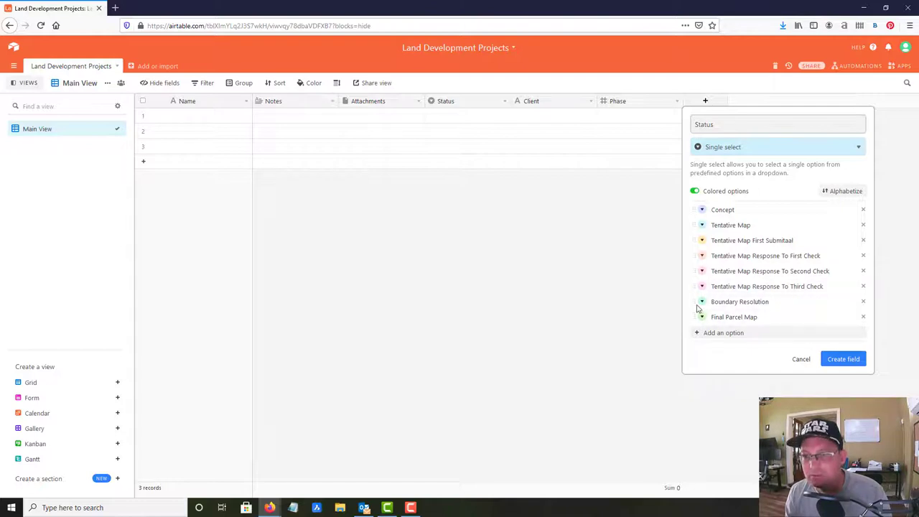
# - Add Final Parcel Map First Submittal and Response To First, Second and Third Check options
pyautogui.click(777, 334)
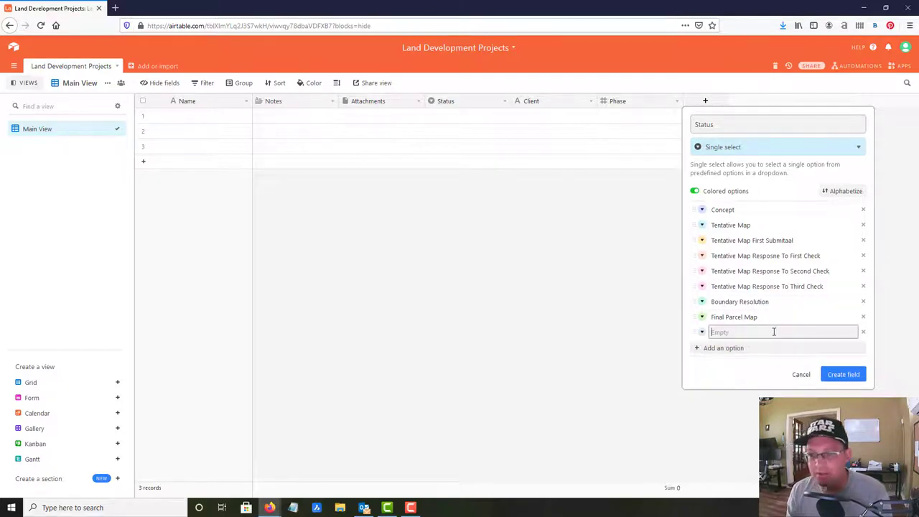
pyautogui.write('Final Parcel Map')
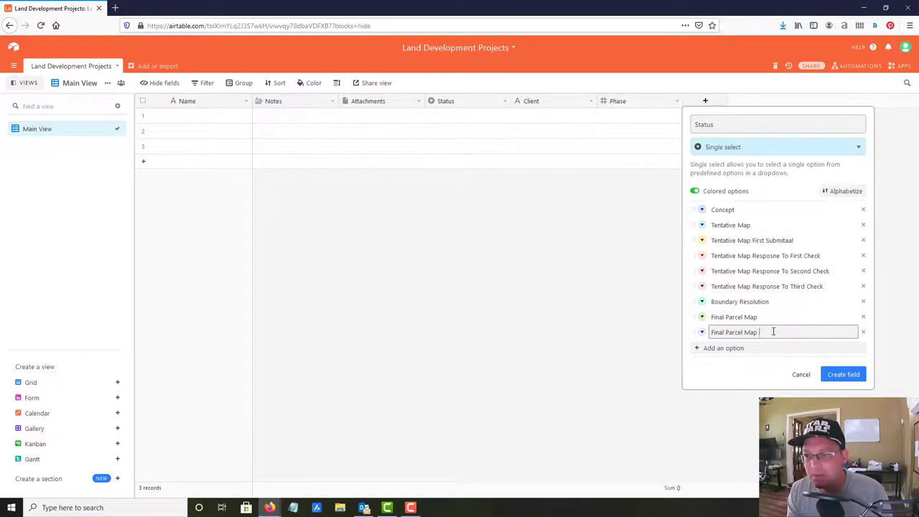
pyautogui.write(' First Submittal')
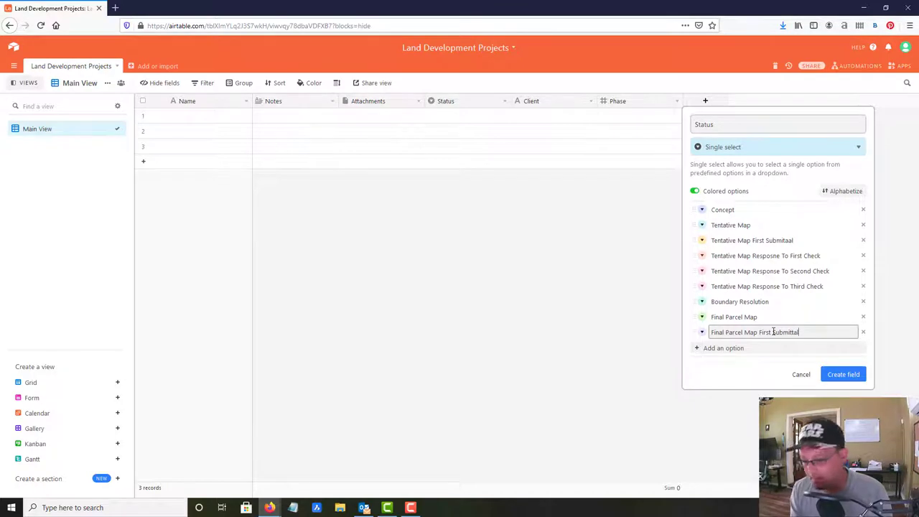
pyautogui.press('Return')
pyautogui.write('Final Parcel Map')
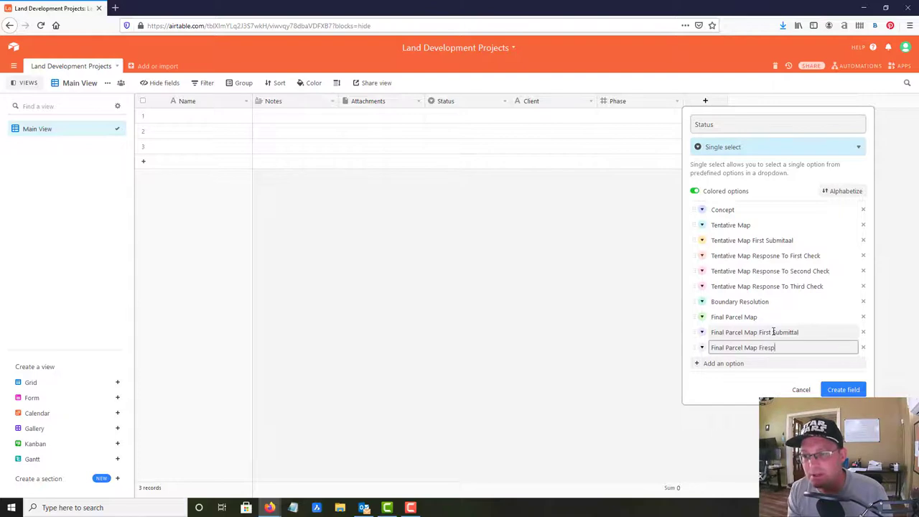
pyautogui.write('Re')
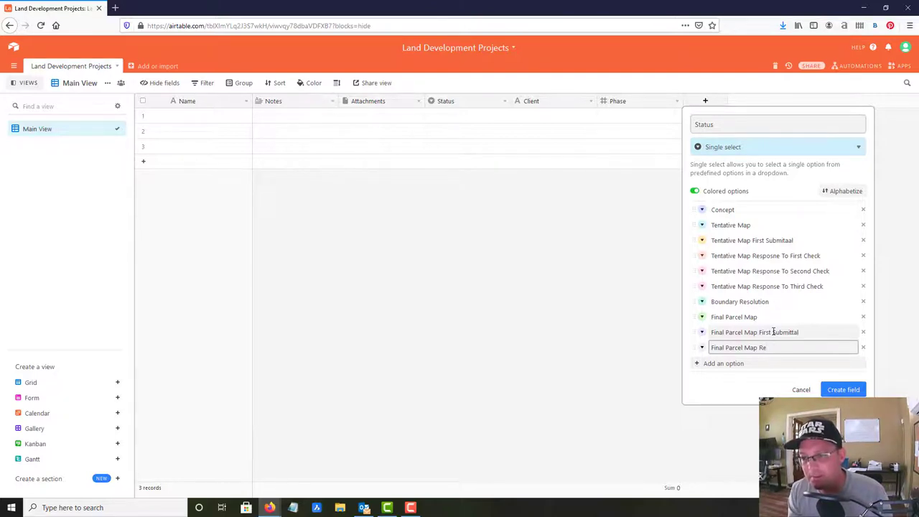
pyautogui.write('sponse To First Check')
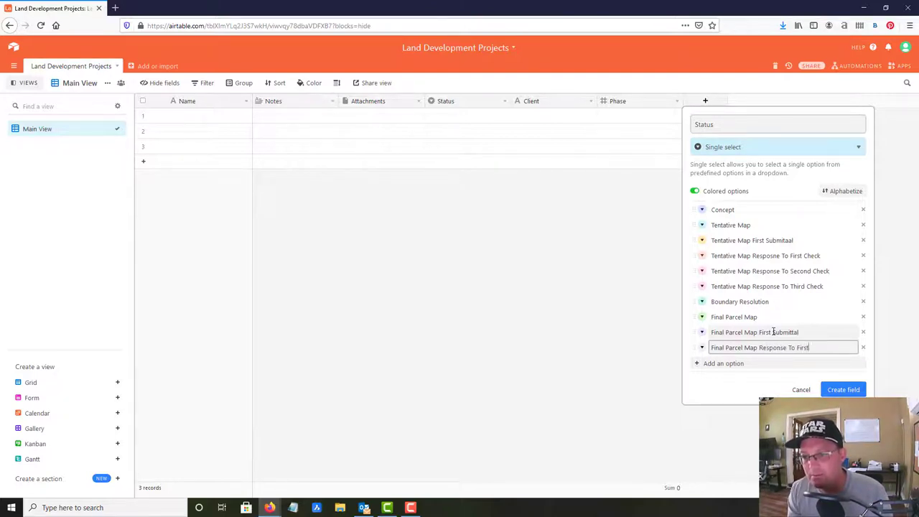
pyautogui.press('Return')
pyautogui.write('Final')
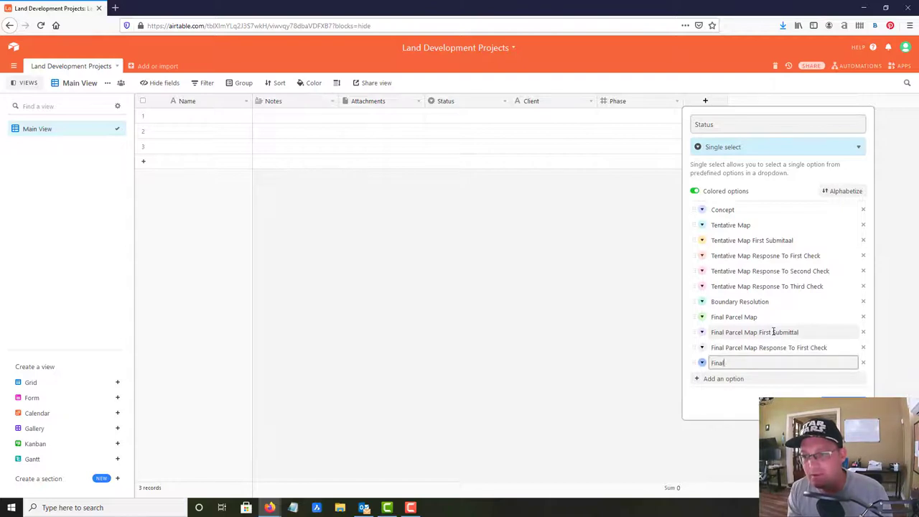
pyautogui.write(' Parcel')
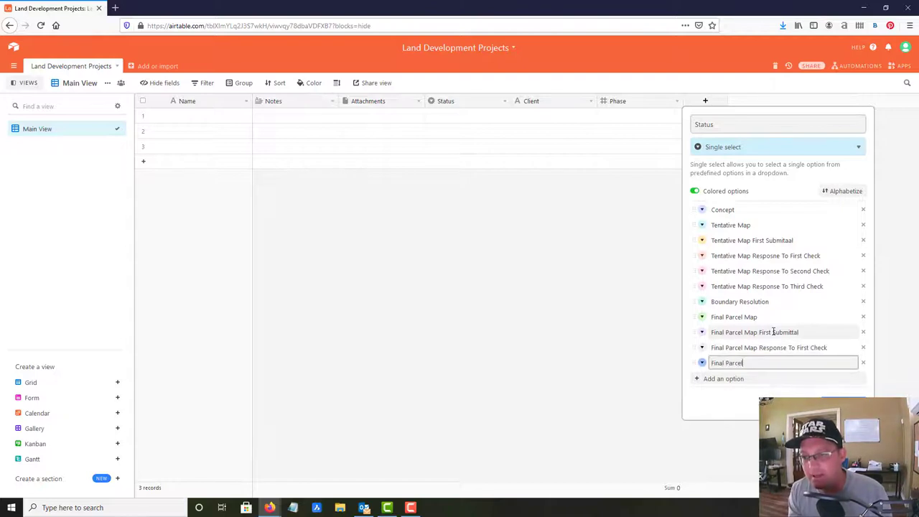
pyautogui.write(' Map Response To')
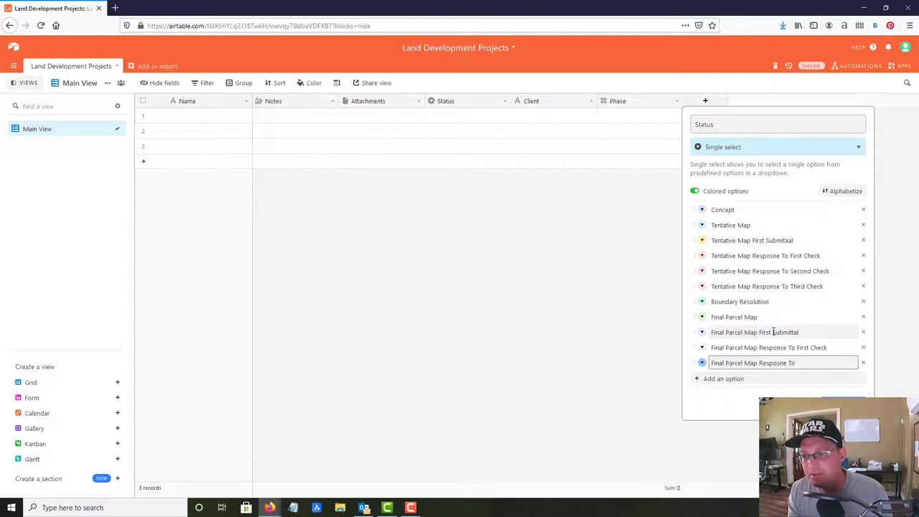
pyautogui.write(' Second Check')
pyautogui.press('Return')
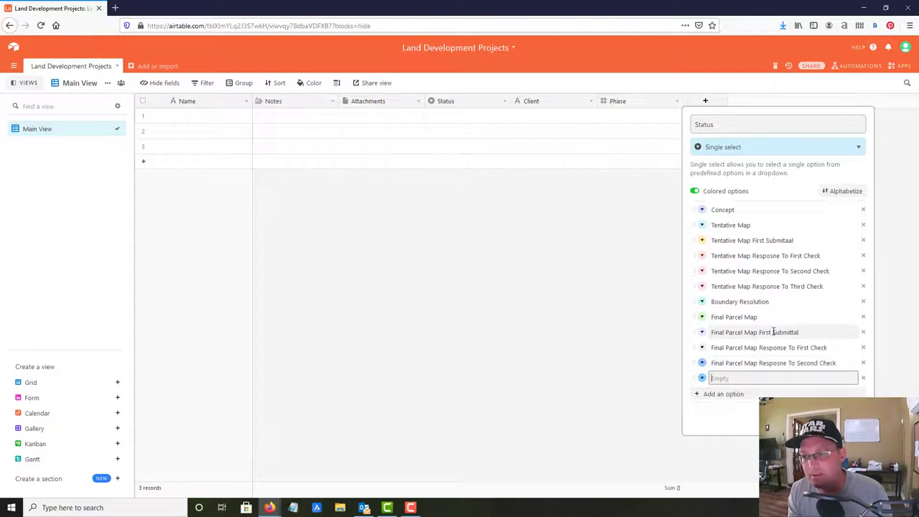
pyautogui.write('Final Parcel Map Respos')
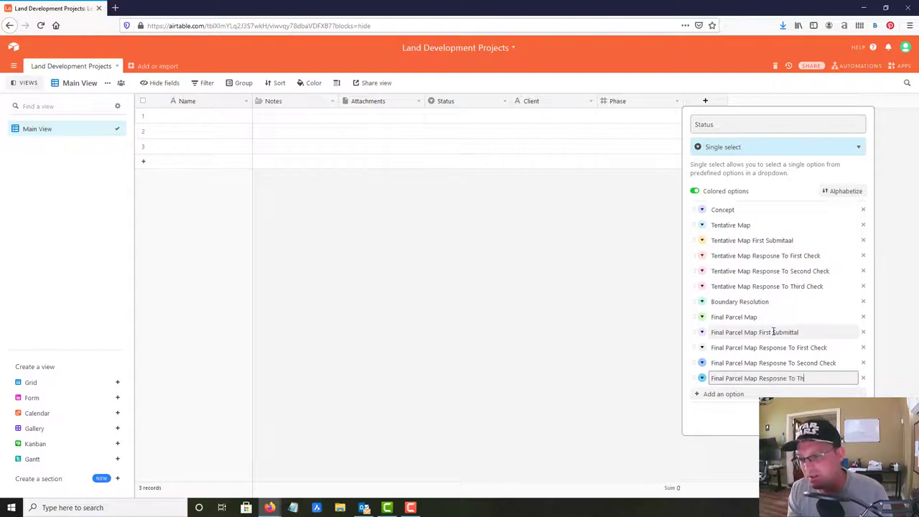
pyautogui.write('ne To Third Check')
pyautogui.press('Return')
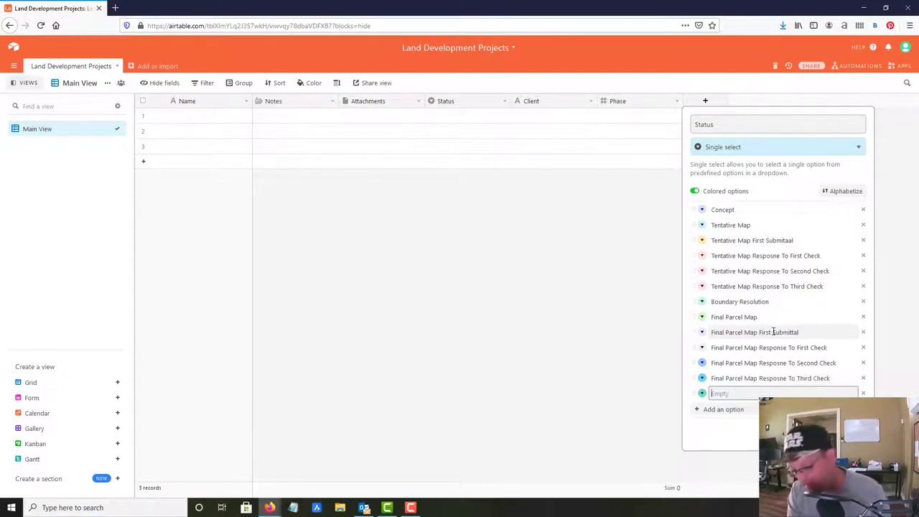
# - Add Tentative Map In For First, Second and Third Check options
pyautogui.write('Tentative Map In For First che')
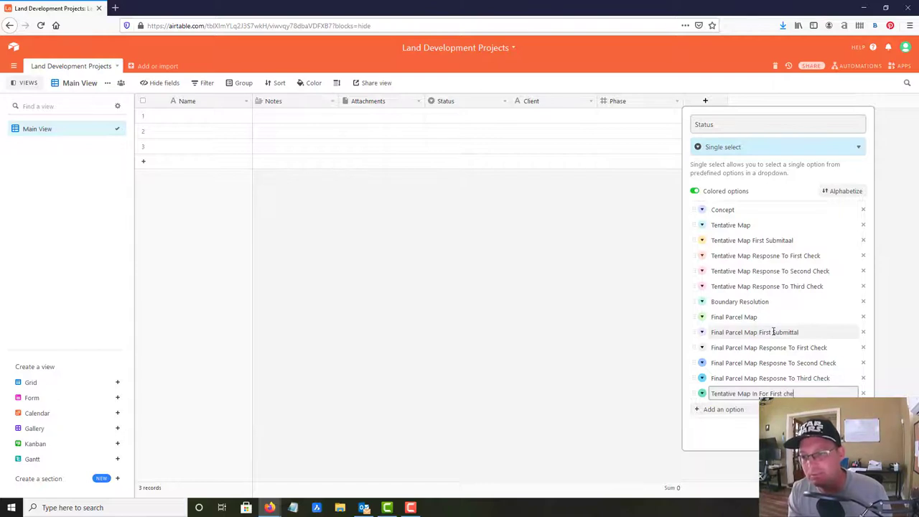
pyautogui.press('BackSpace')
pyautogui.press('BackSpace')
pyautogui.press('BackSpace')
pyautogui.press('Return')
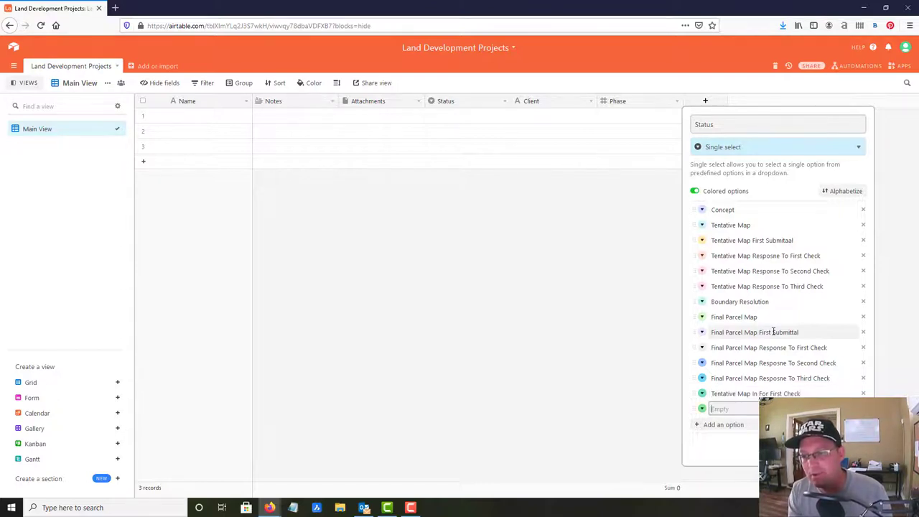
pyautogui.write('Tentative Map In')
pyautogui.press('Return')
pyautogui.write('Tentative M')
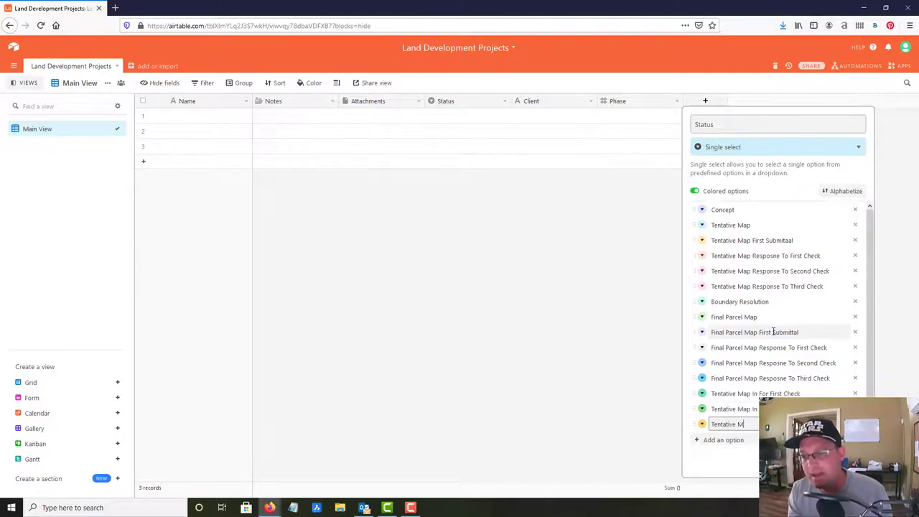
pyautogui.write('ap')
pyautogui.press('Return')
# - Add three Final Map In For check options
pyautogui.write('Fin')
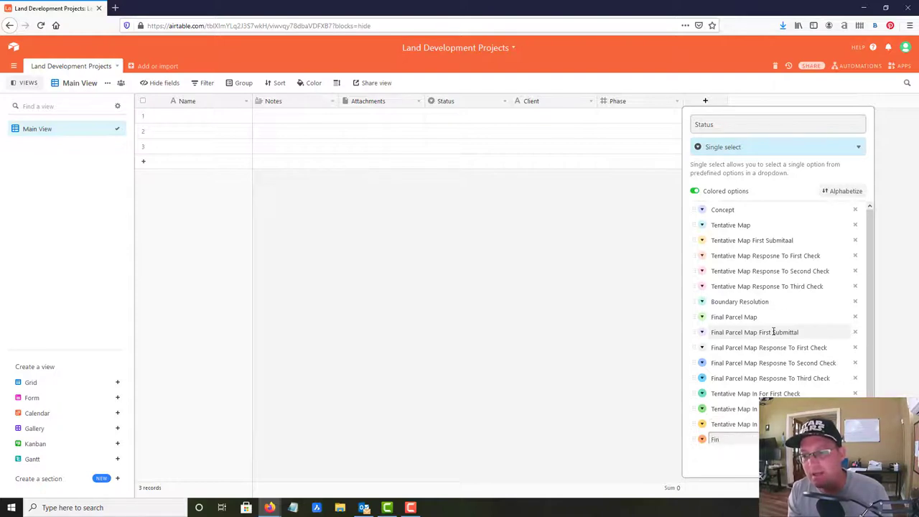
pyautogui.write('al Map In For')
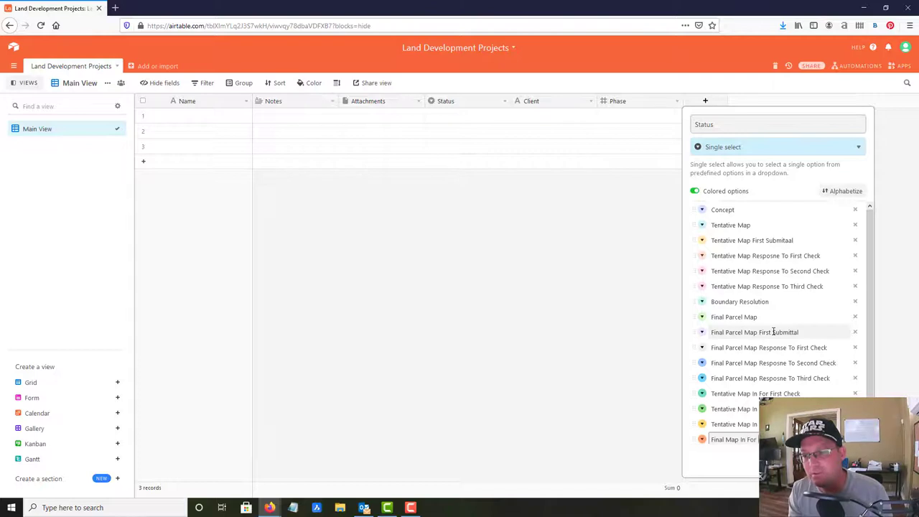
pyautogui.press('Return')
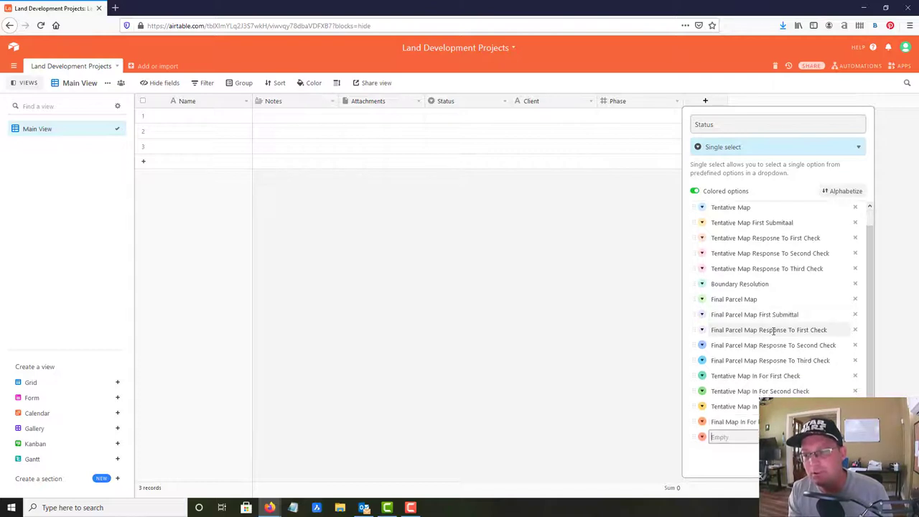
pyautogui.write('Final Map In For')
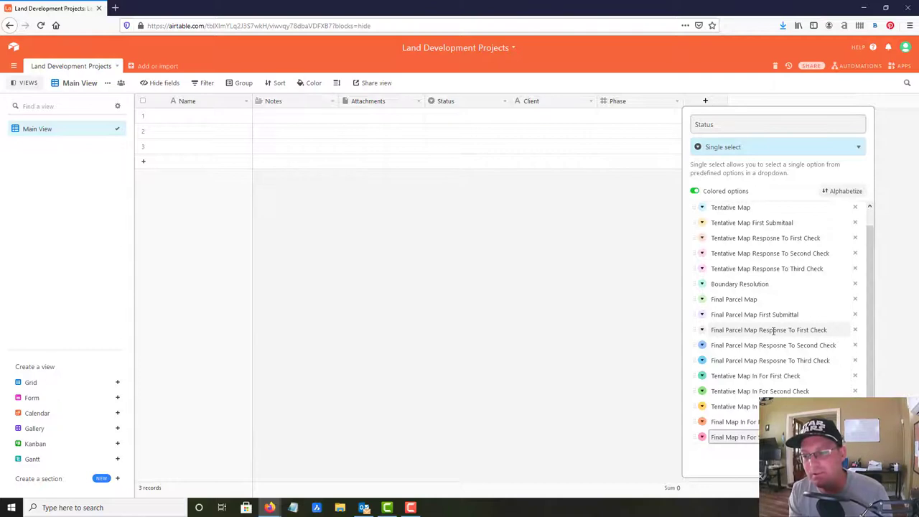
pyautogui.press('Return')
pyautogui.write('Final Map In For')
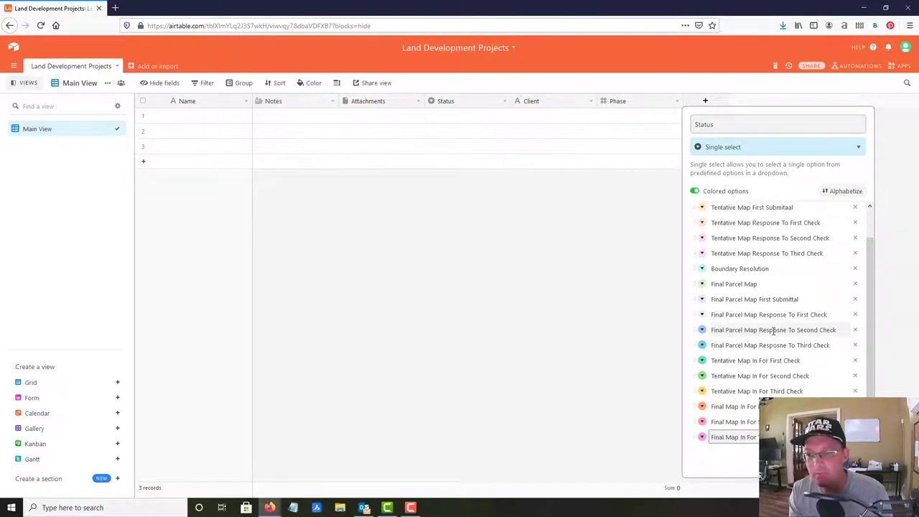
pyautogui.press('Return')
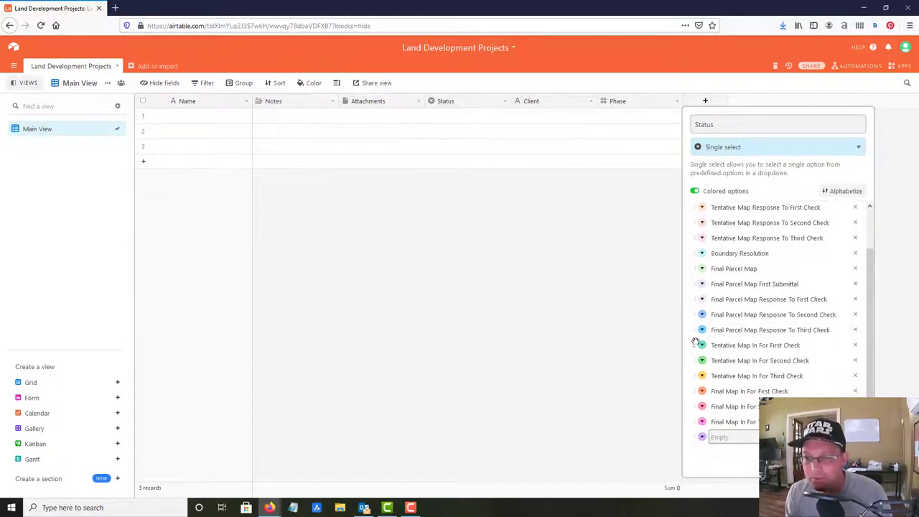
# - Reorder the options so each Tentative Map In For check precedes its matching Response To check
pyautogui.moveTo(696, 342); pyautogui.dragTo(703, 298)
pyautogui.moveTo(703, 391); pyautogui.dragTo(706, 335)
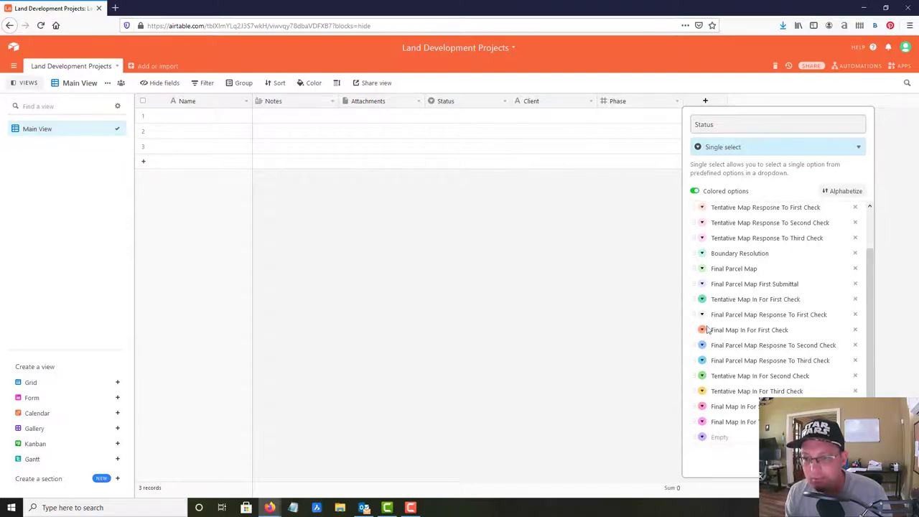
pyautogui.moveTo(707, 328)
pyautogui.mouseDown()
pyautogui.moveTo(694, 329)
pyautogui.moveTo(692, 392)
pyautogui.moveTo(694, 330)
pyautogui.mouseUp()
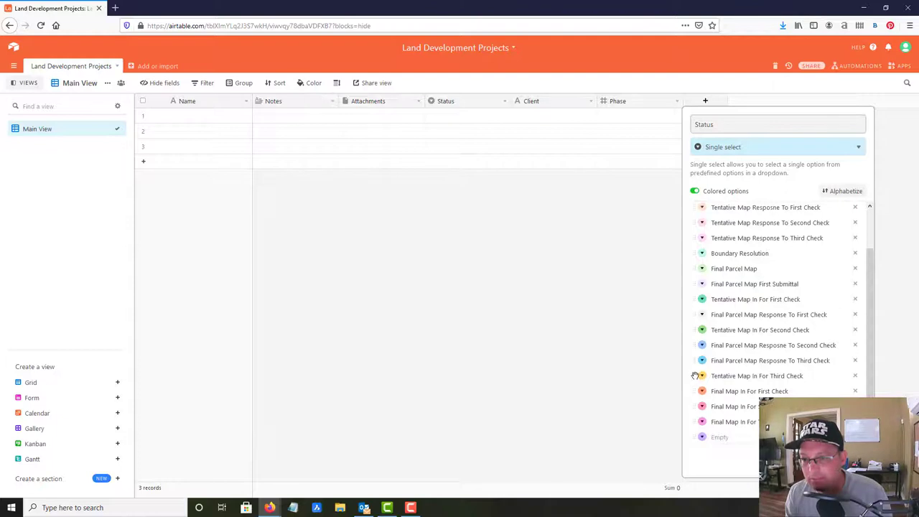
pyautogui.moveTo(696, 376); pyautogui.dragTo(697, 360)
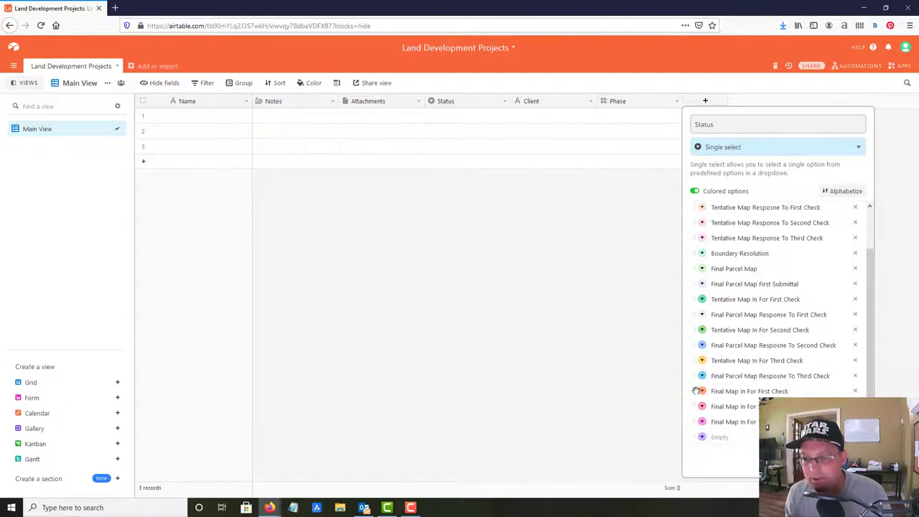
pyautogui.scroll(2, 754, 374)
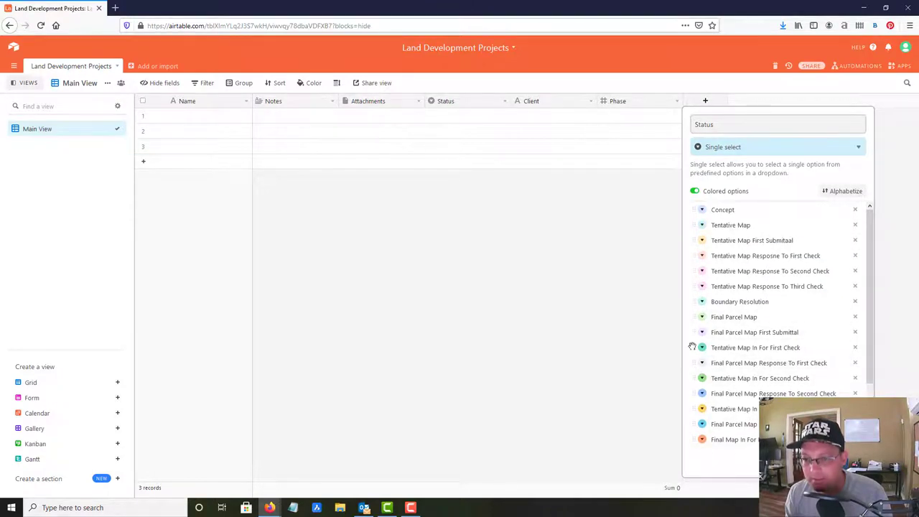
pyautogui.moveTo(695, 348); pyautogui.dragTo(701, 256)
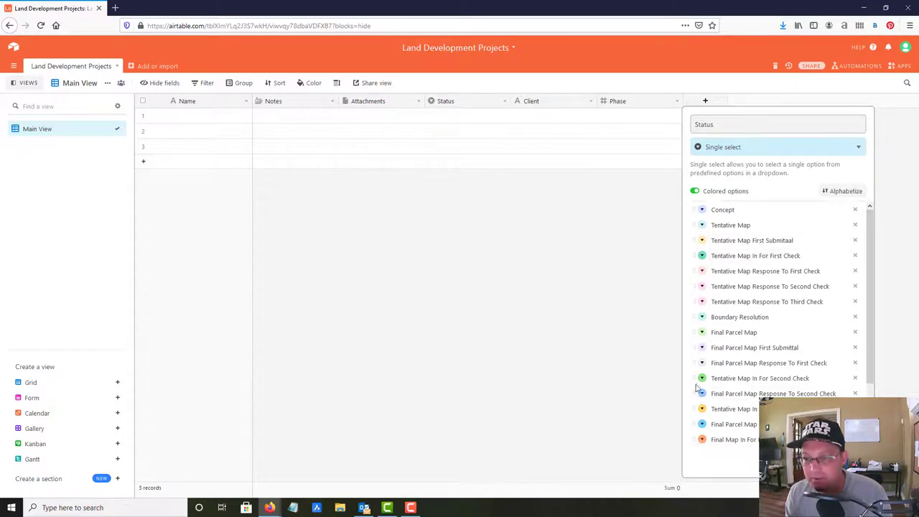
pyautogui.moveTo(695, 377); pyautogui.dragTo(706, 287)
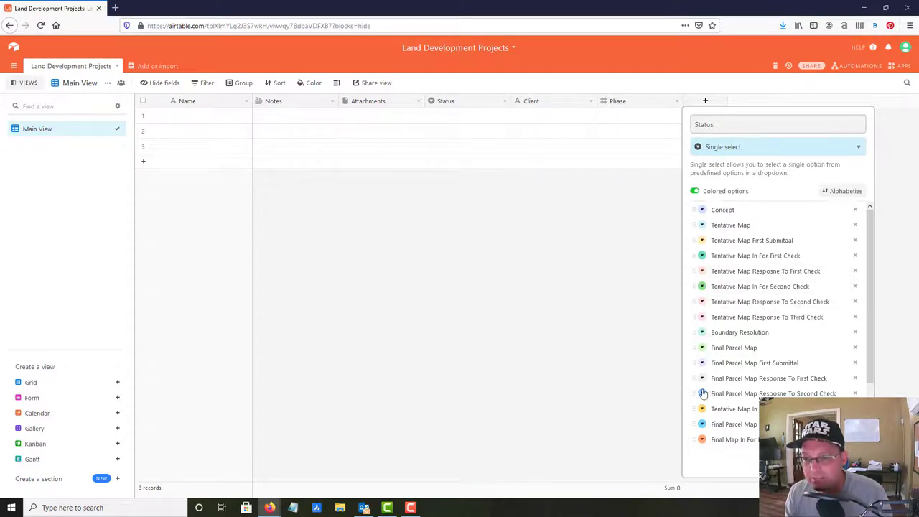
pyautogui.scroll(-2, 704, 391)
pyautogui.scroll(2, 704, 393)
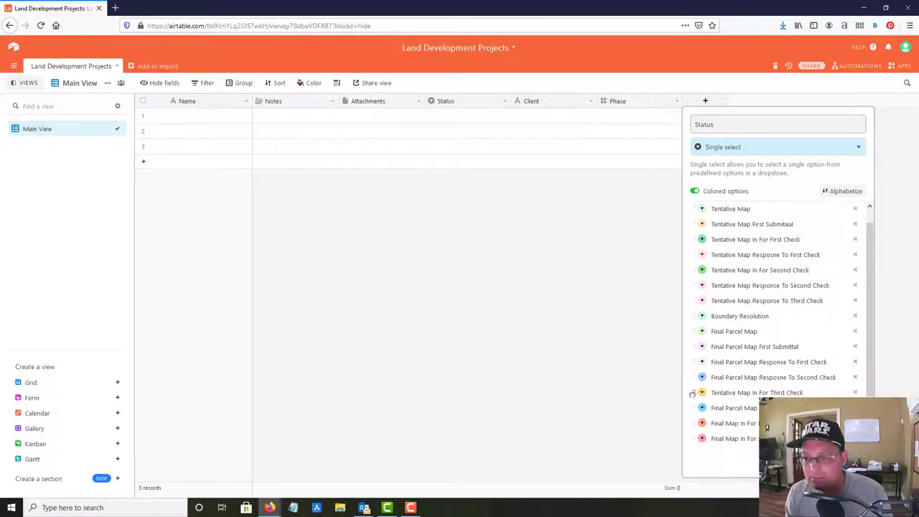
pyautogui.moveTo(703, 392); pyautogui.dragTo(704, 300)
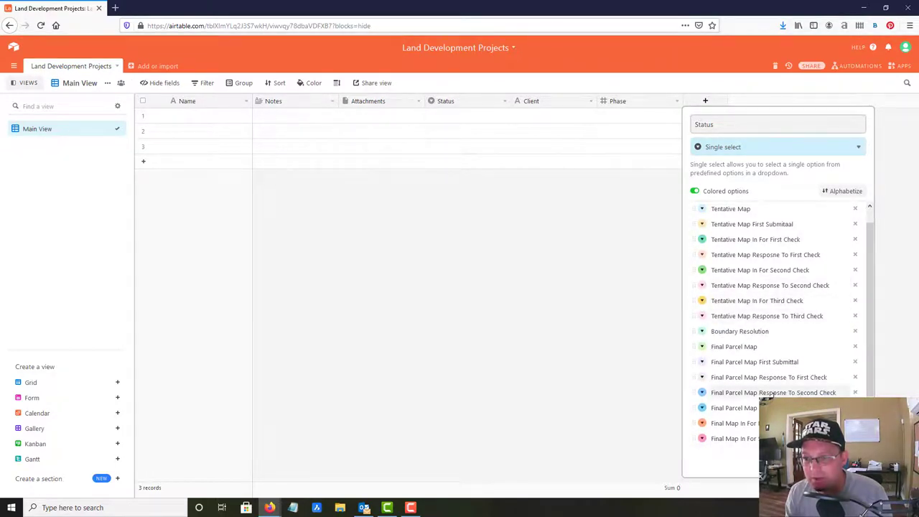
pyautogui.scroll(-1, 826, 378)
# - Add a Tentative Map Approved option and move it below the third-check response
pyautogui.click(742, 436)
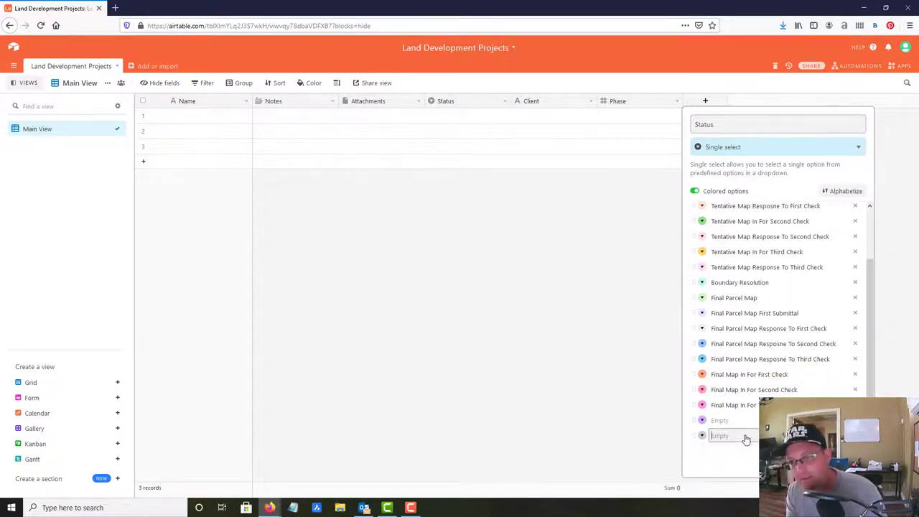
pyautogui.press('BackSpace')
pyautogui.press('BackSpace')
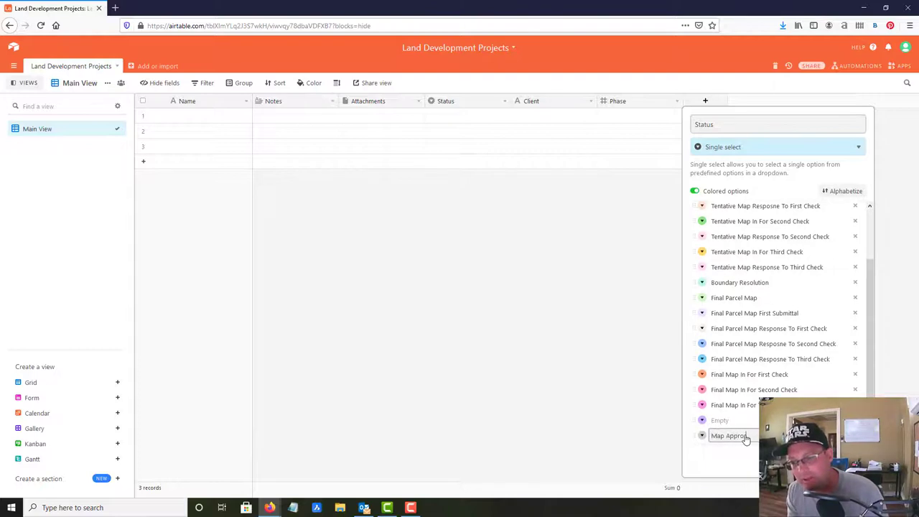
pyautogui.press('Return')
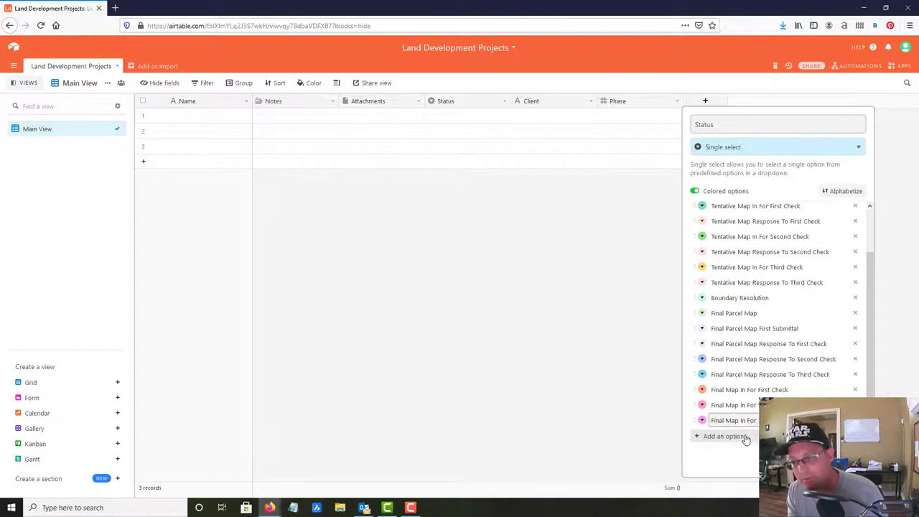
pyautogui.click(747, 439)
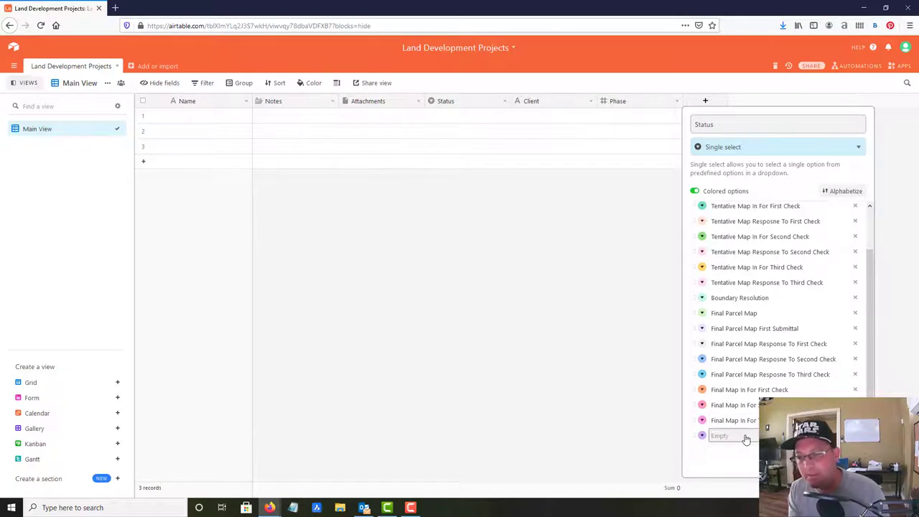
pyautogui.write('Tentative Map Ap')
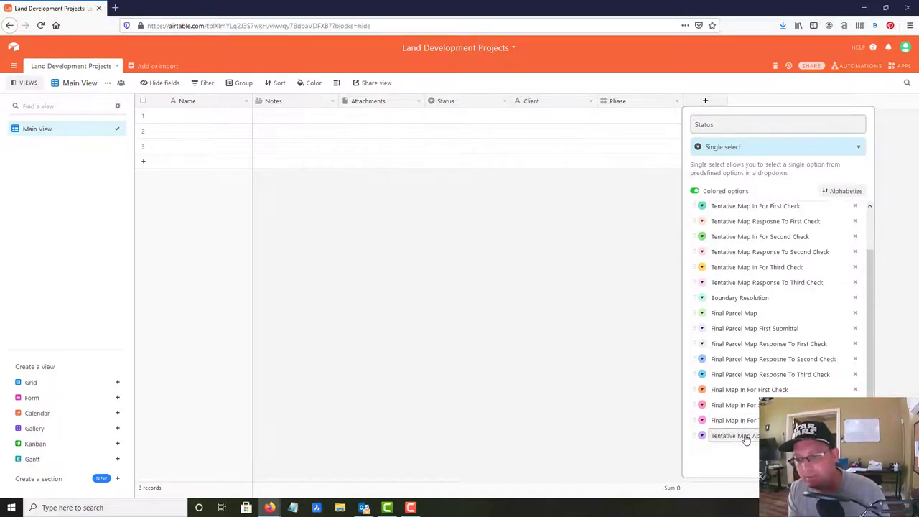
pyautogui.press('Return')
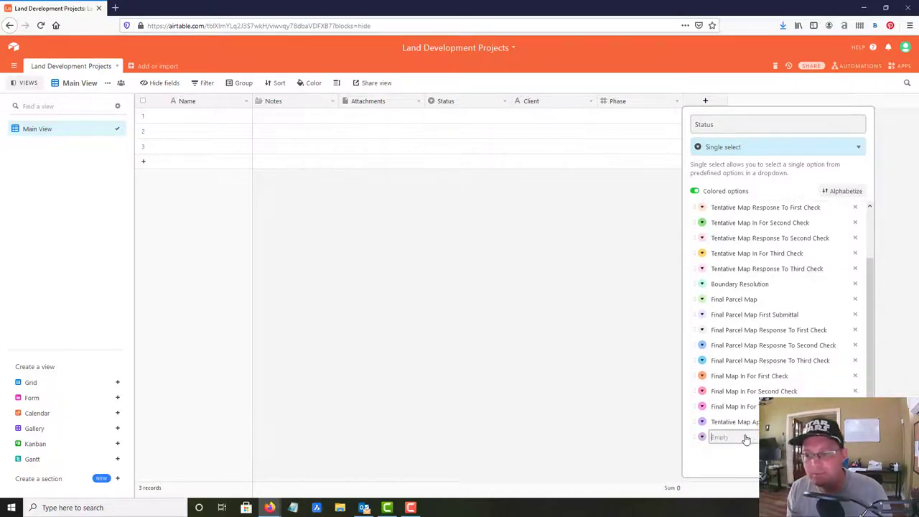
pyautogui.moveTo(697, 421); pyautogui.dragTo(701, 289)
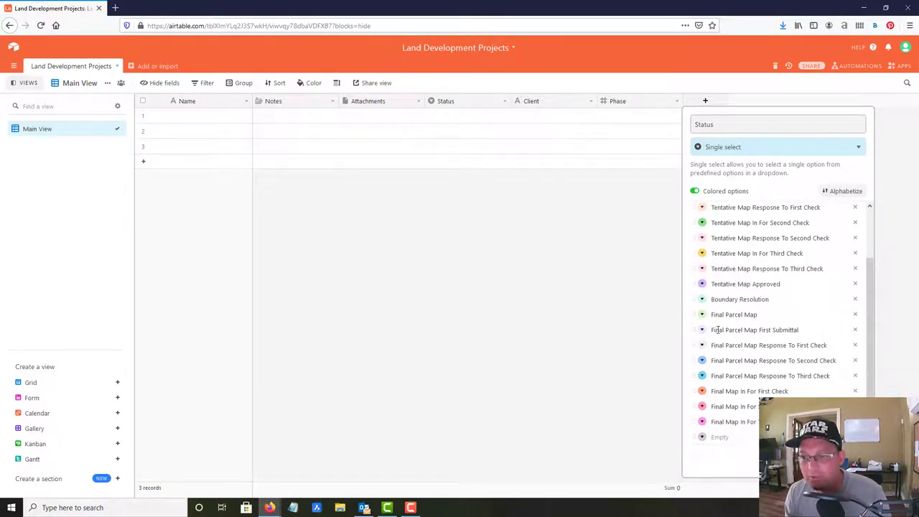
# - Add Final Map Approved and Final Map Filed options at the end of the list
pyautogui.click(742, 438)
pyautogui.write('Fina')
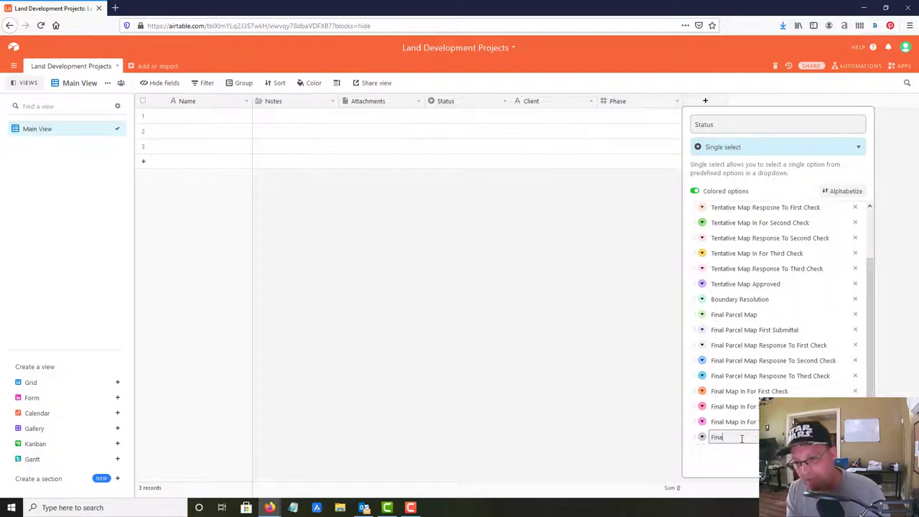
pyautogui.write('l Map Approved')
pyautogui.press('Return')
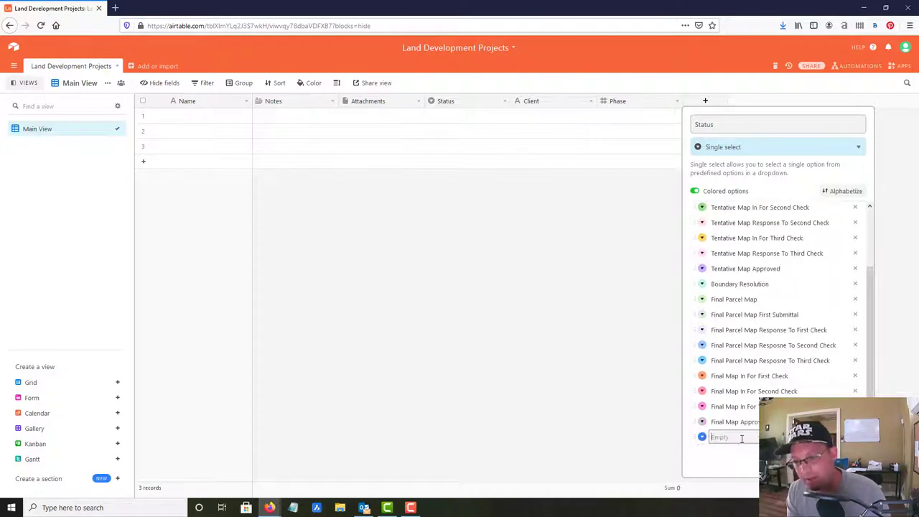
pyautogui.write('Final Map')
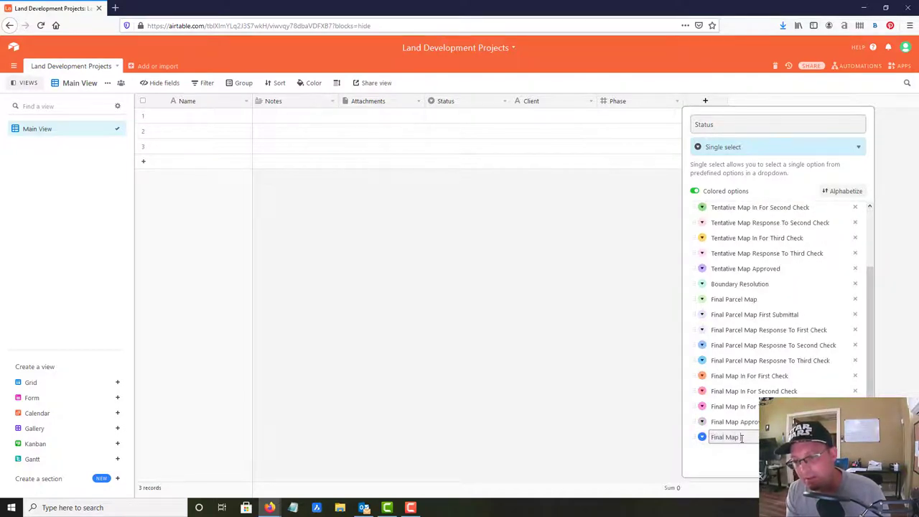
pyautogui.write(' Filed')
pyautogui.press('Return')
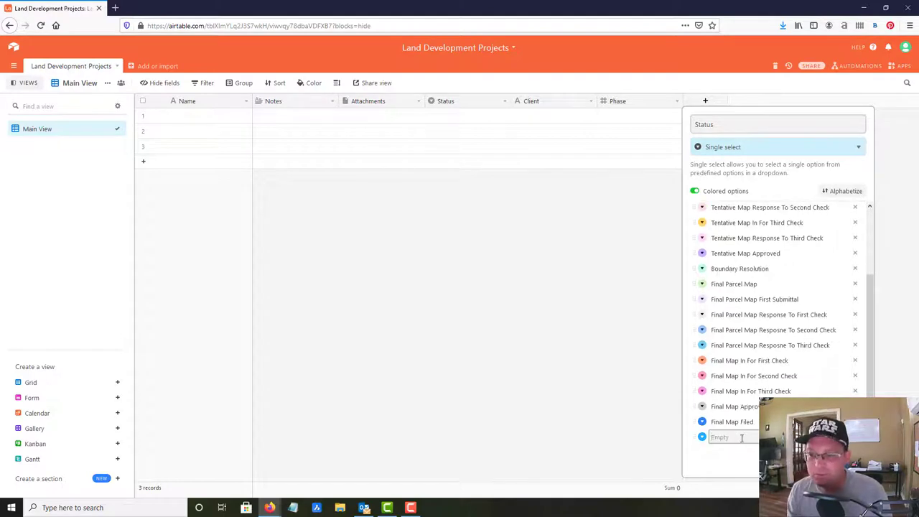
pyautogui.press('Escape')
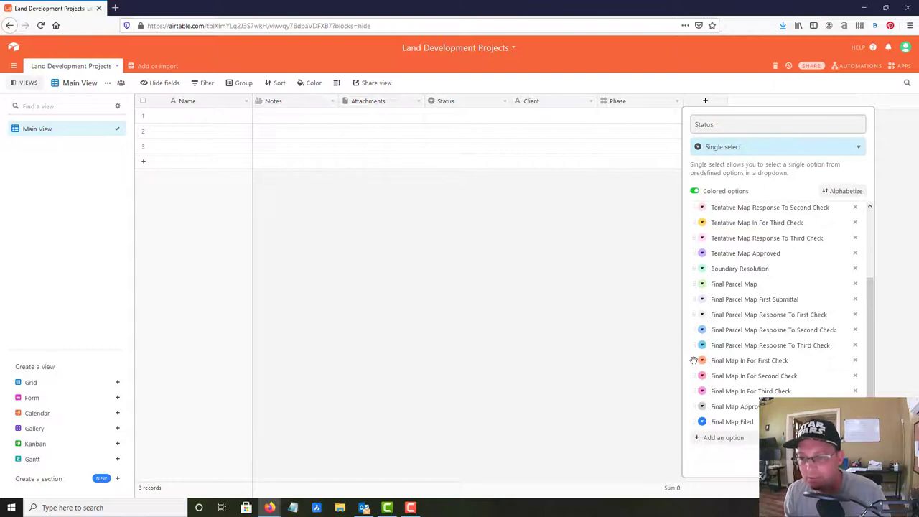
# - Move the First, Second and Third Final Map In For checks above their matching Final Parcel Map responses
pyautogui.moveTo(694, 360); pyautogui.dragTo(692, 316)
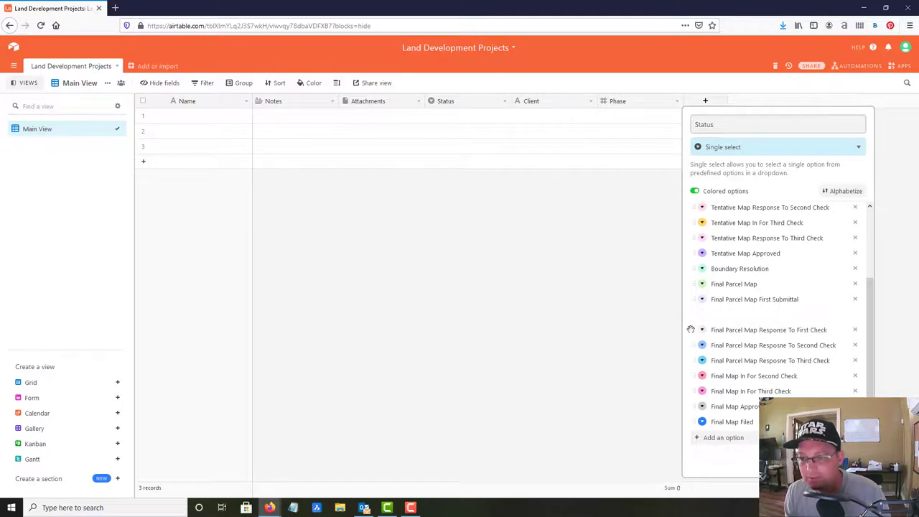
pyautogui.moveTo(694, 376); pyautogui.dragTo(695, 345)
pyautogui.moveTo(694, 392); pyautogui.dragTo(694, 375)
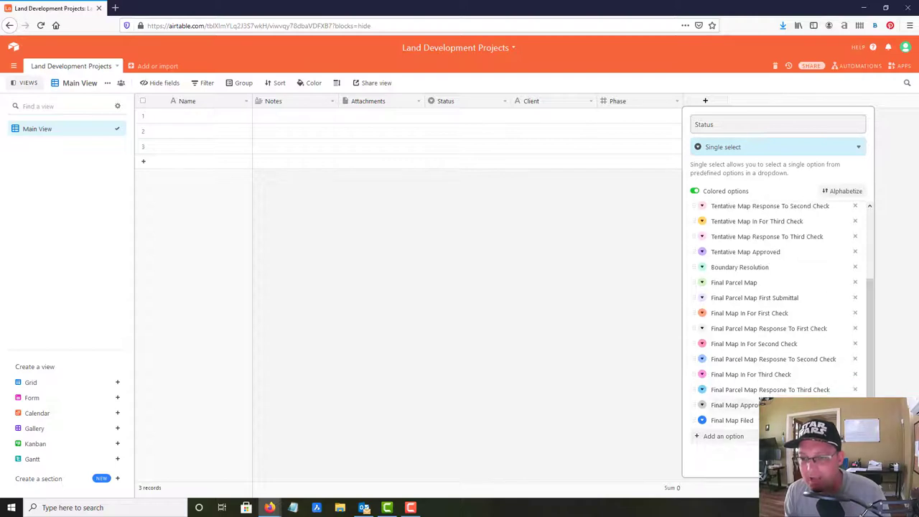
# - Name the single-select field Map Status and create it
pyautogui.scroll(3, 801, 321)
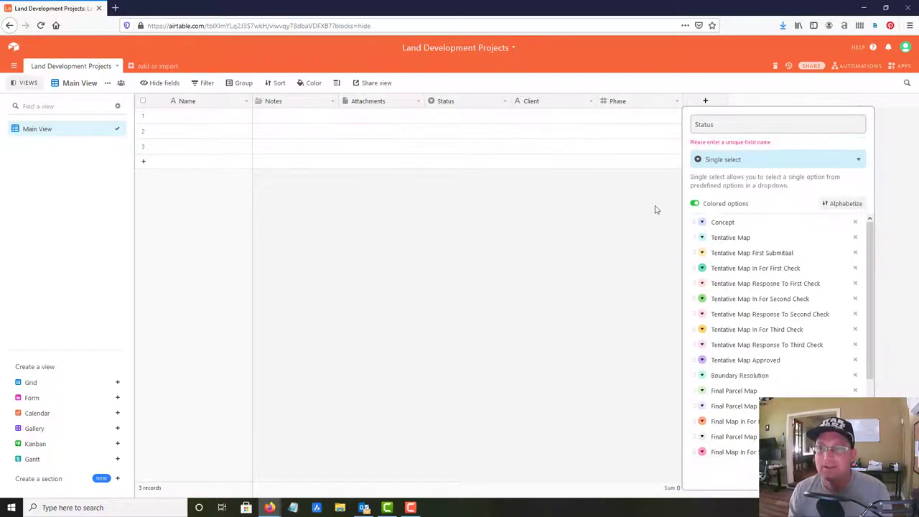
pyautogui.click(790, 124)
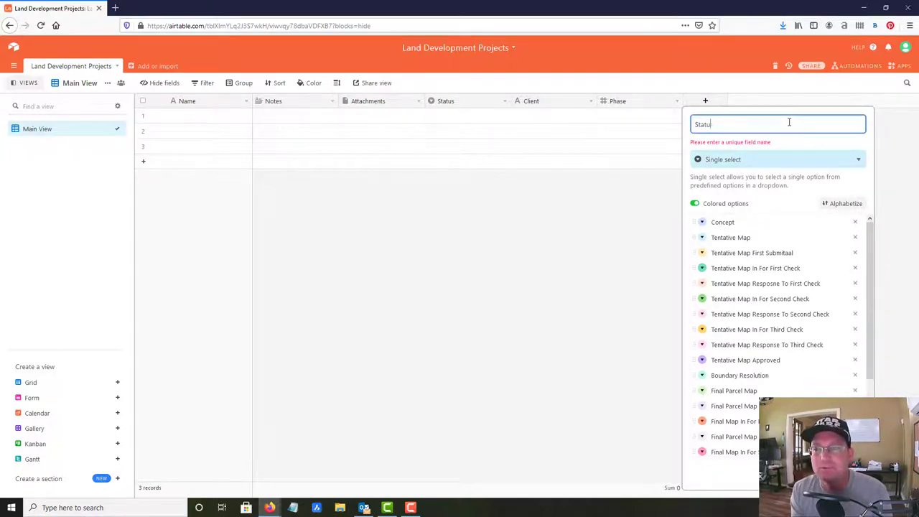
pyautogui.press('BackSpace')
pyautogui.press('BackSpace')
pyautogui.write('Ma')
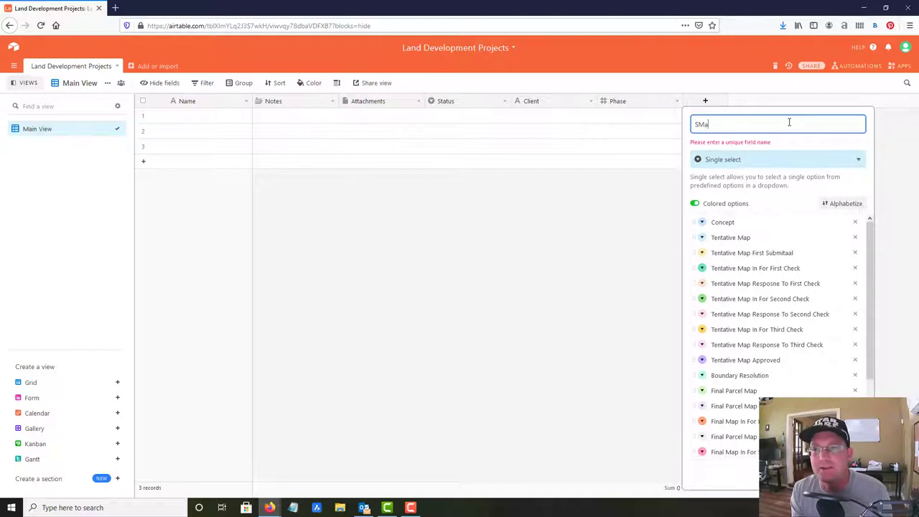
pyautogui.press('BackSpace')
pyautogui.press('BackSpace')
pyautogui.press('BackSpace')
pyautogui.write('Ma')
pyautogui.press('Return')
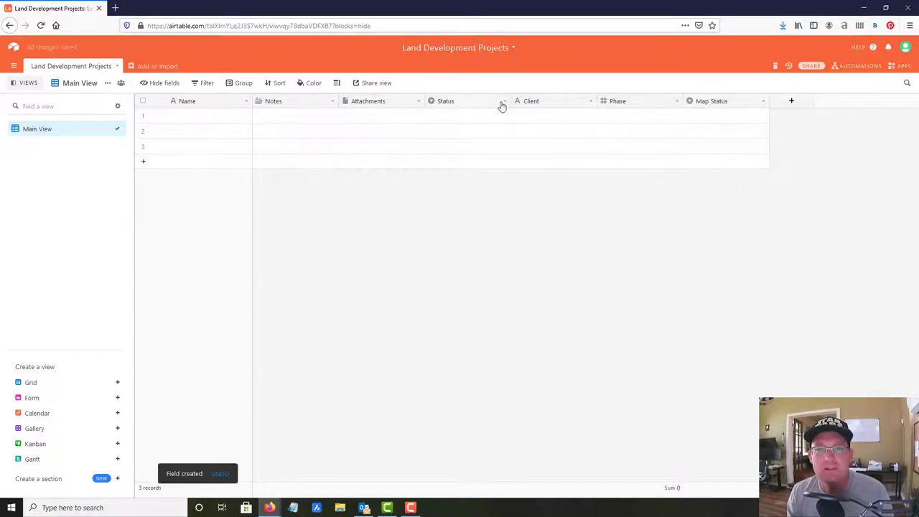
# - Delete the old Status field and add a Next Critical Item single line text field
pyautogui.click(505, 102)
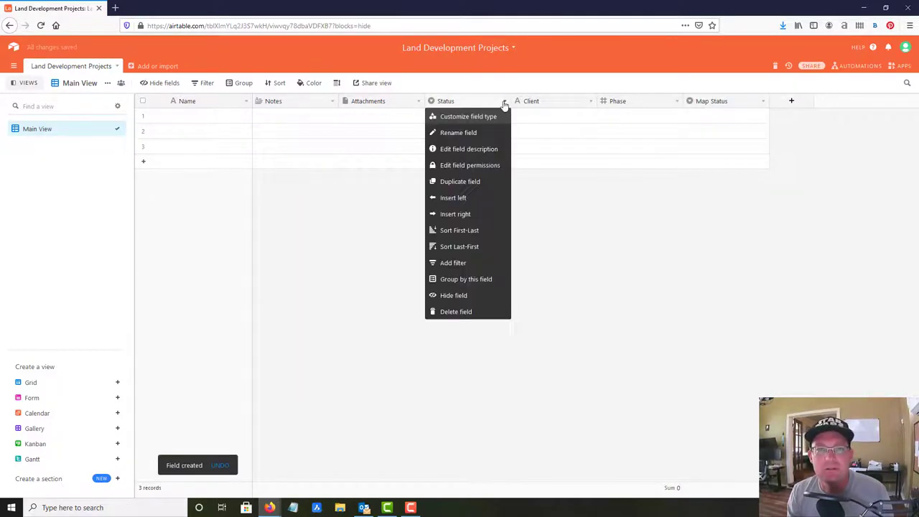
pyautogui.click(460, 311)
pyautogui.click(706, 102)
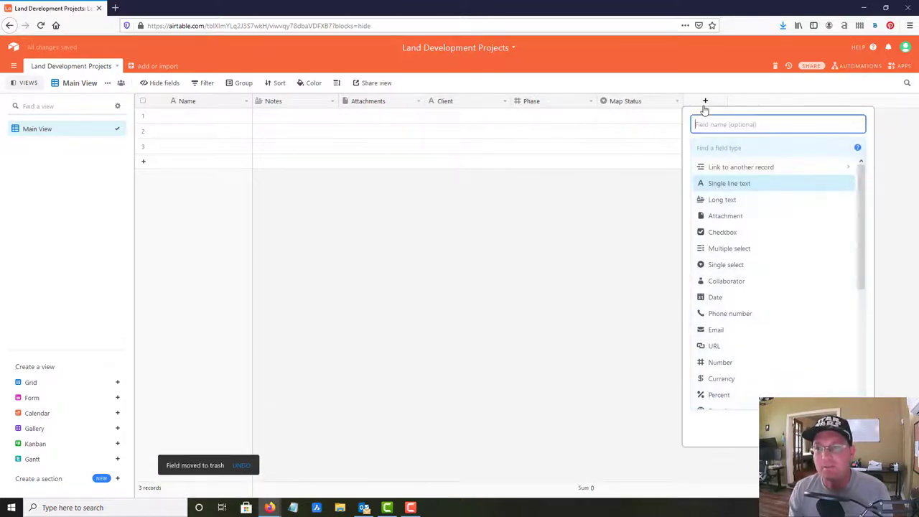
pyautogui.write('A')
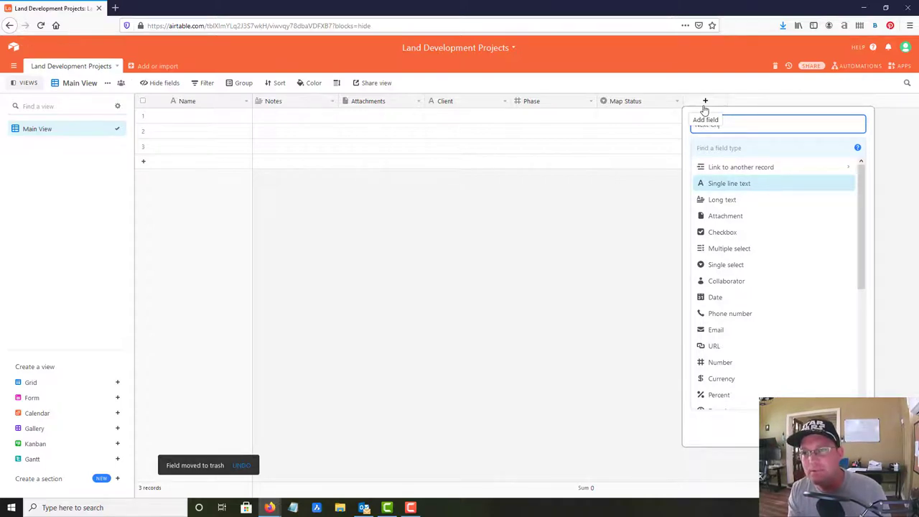
pyautogui.write('ext Critical Item')
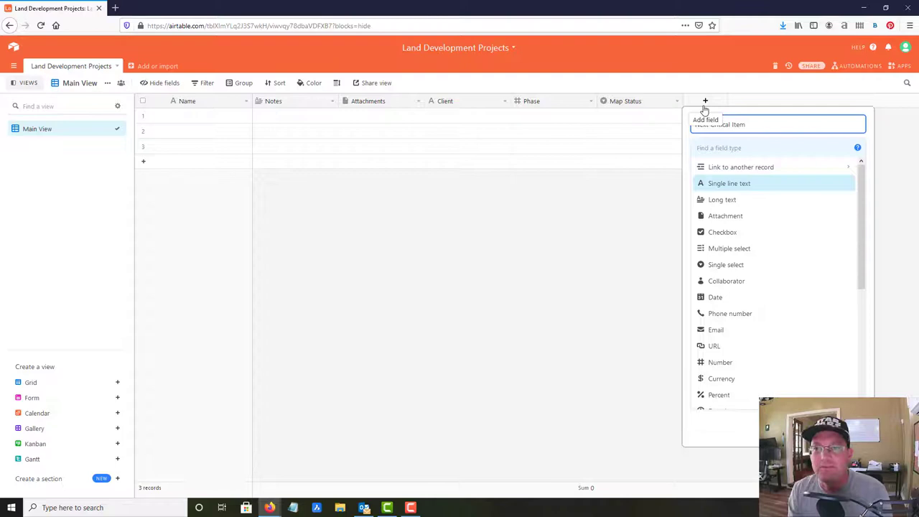
pyautogui.click(732, 184)
pyautogui.click(827, 223)
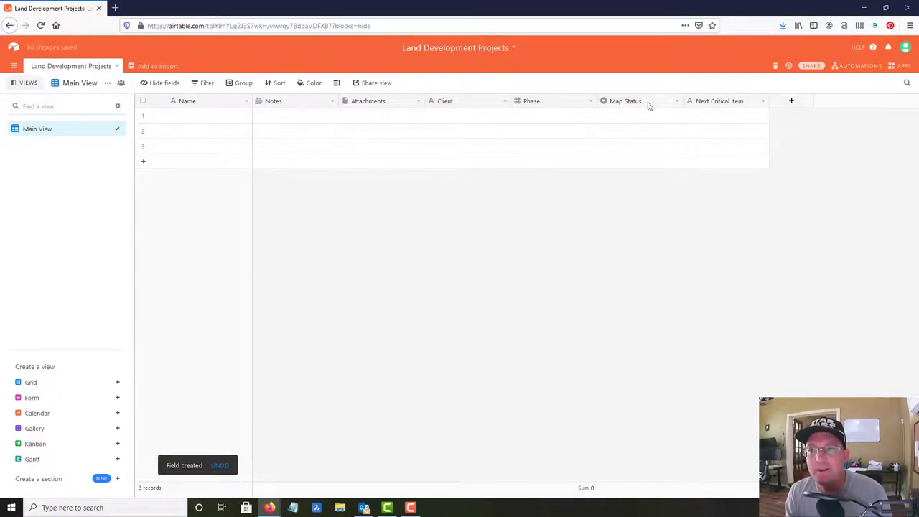
# - Duplicate the Map Status field and rename the copy Next Step
pyautogui.click(677, 102)
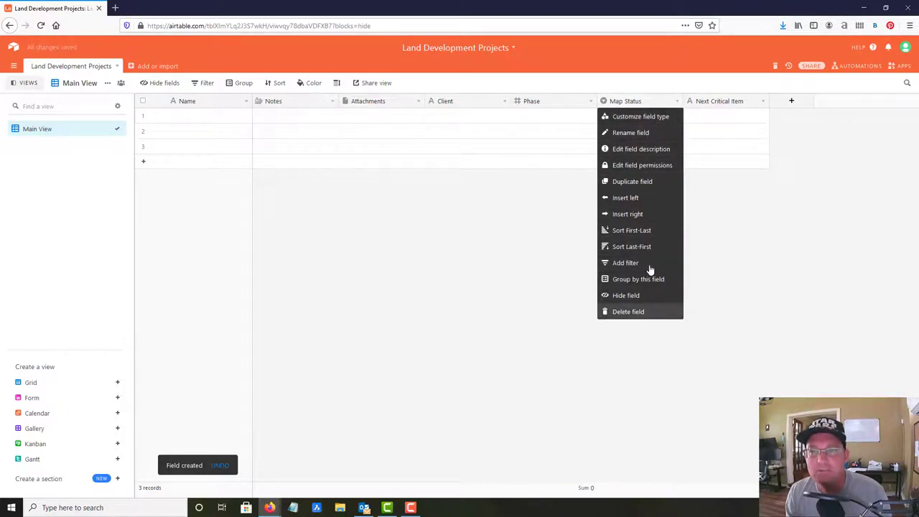
pyautogui.click(646, 182)
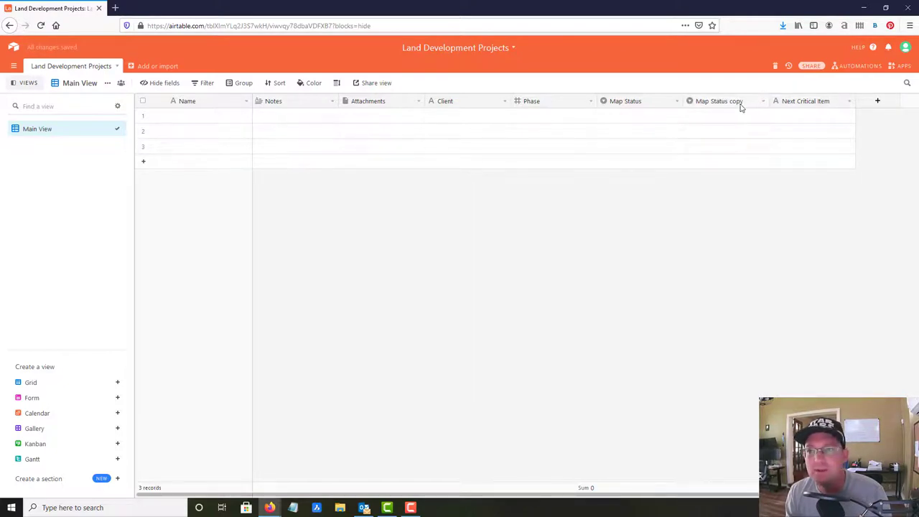
pyautogui.doubleClick(735, 101)
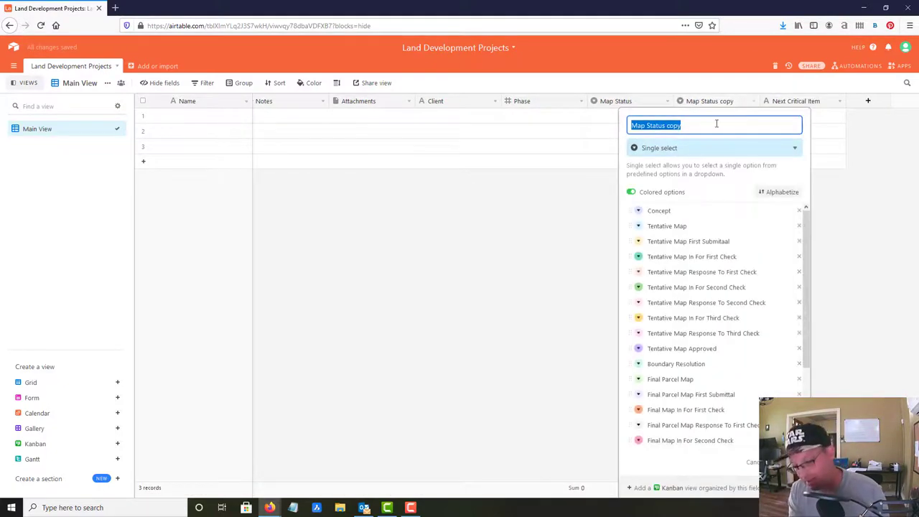
pyautogui.write('Next Step')
pyautogui.press('Return')
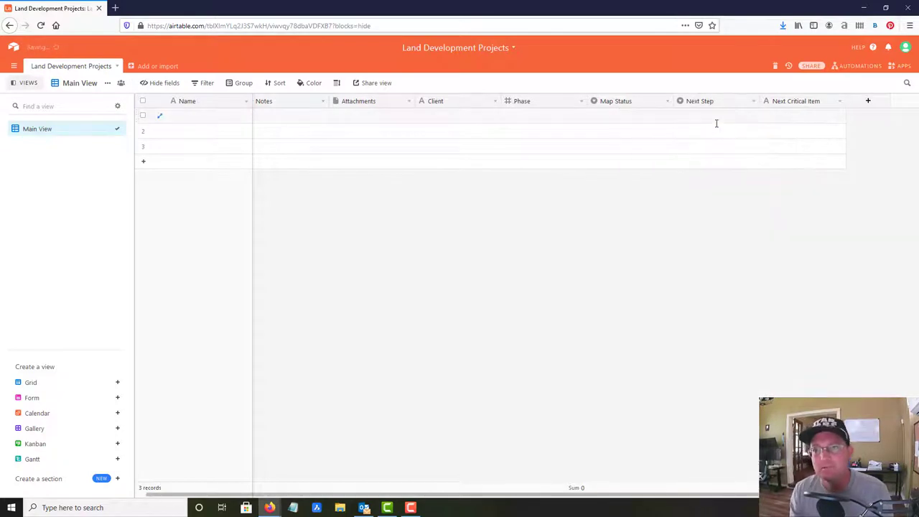
# - Add a Surveyor Notes long text field
pyautogui.click(868, 102)
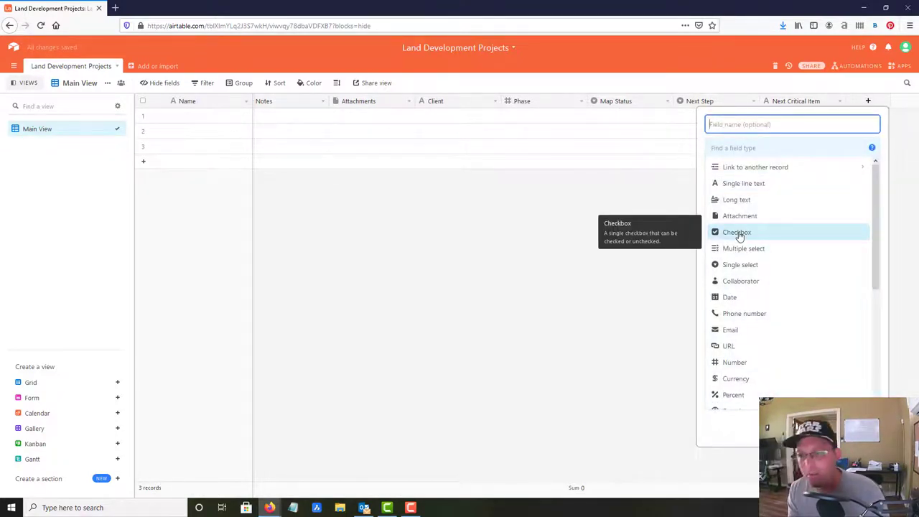
pyautogui.write('Notes')
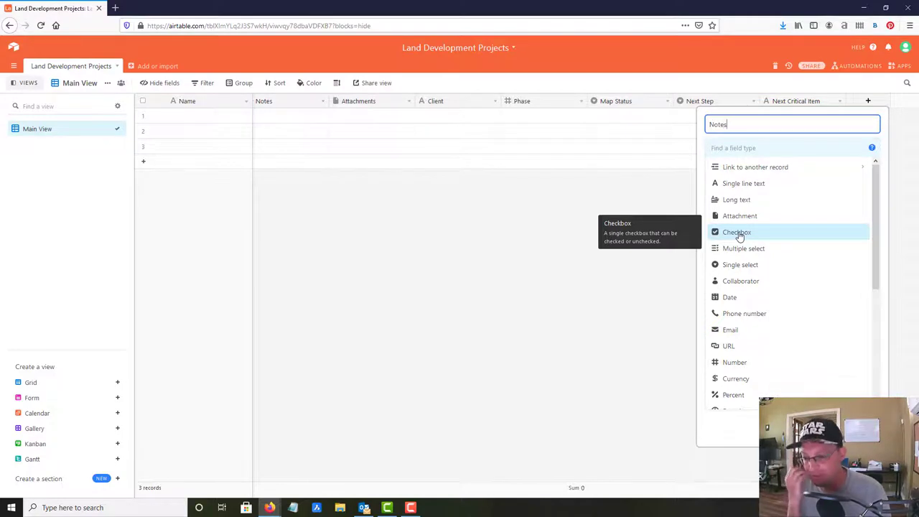
pyautogui.press('BackSpace')
pyautogui.press('BackSpace')
pyautogui.press('BackSpace')
pyautogui.press('BackSpace')
pyautogui.write('Sur')
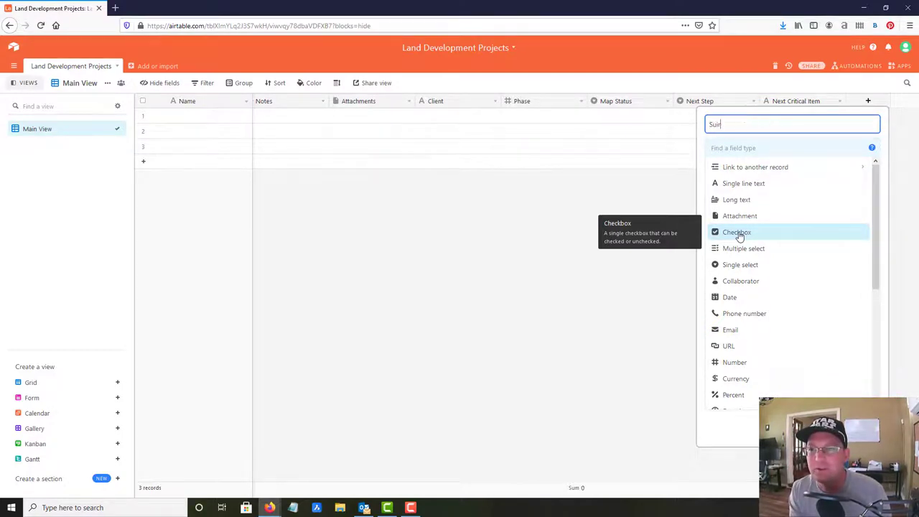
pyautogui.write('veyor Notes')
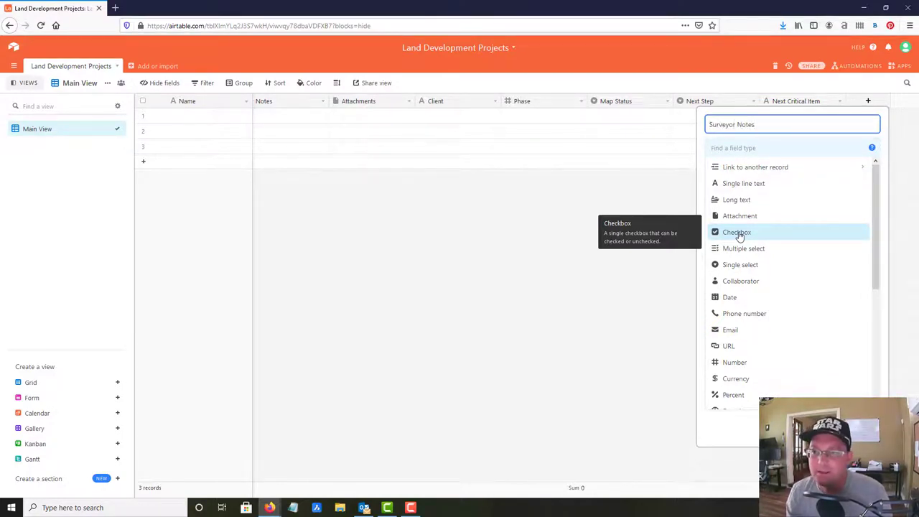
pyautogui.click(746, 206)
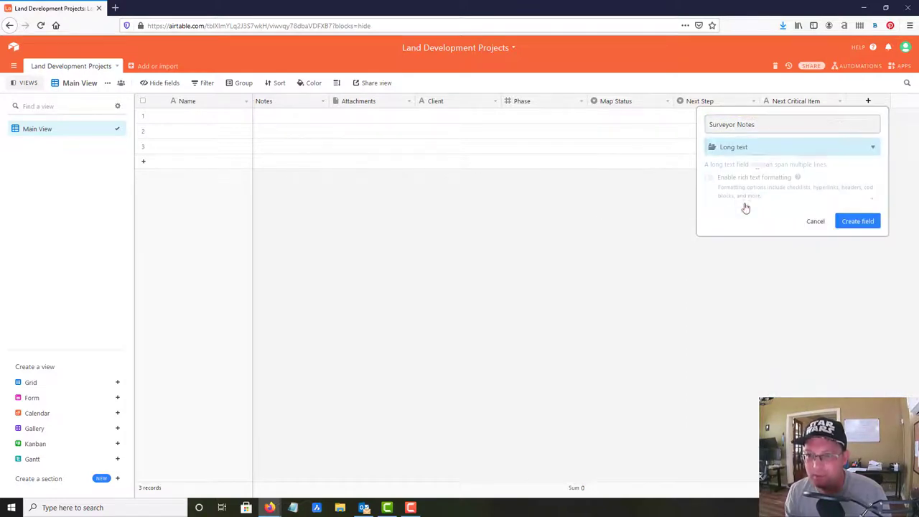
pyautogui.click(858, 222)
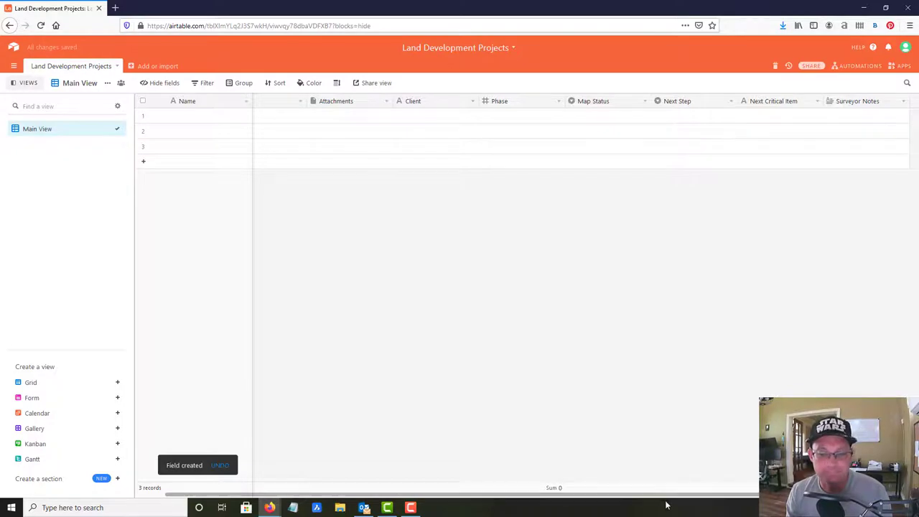
# - Move the Attachments and Notes columns to the end of the grid after Surveyor Notes
pyautogui.hscroll(-1, 598, 489)
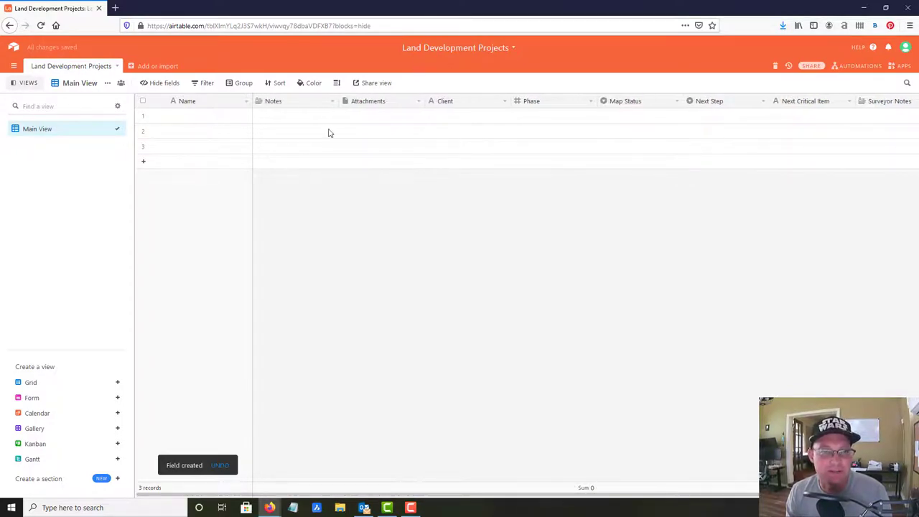
pyautogui.hscroll(3, 386, 111)
pyautogui.moveTo(287, 100); pyautogui.dragTo(844, 104)
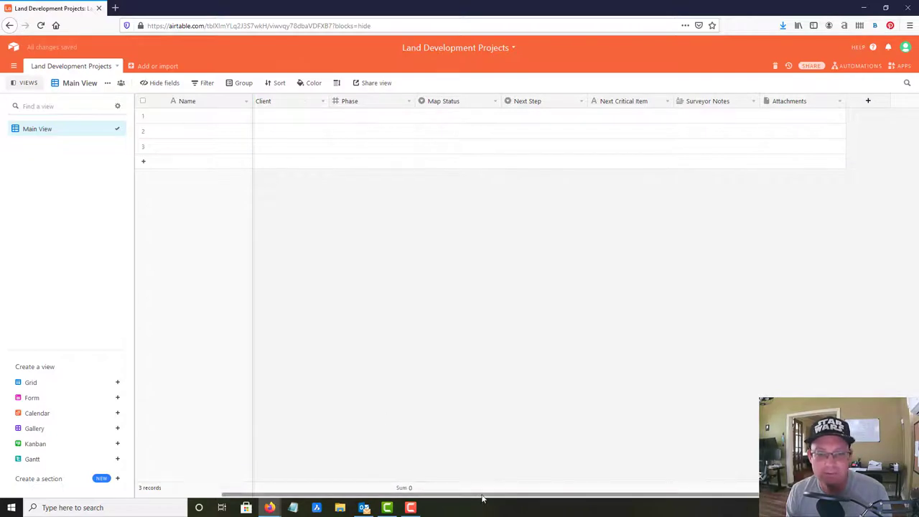
pyautogui.hscroll(-3, 402, 488)
pyautogui.moveTo(290, 107); pyautogui.dragTo(883, 119)
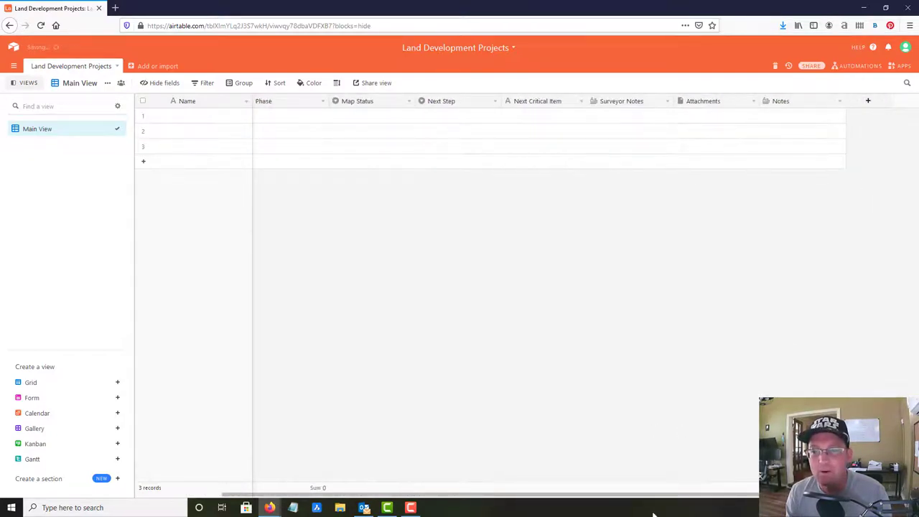
pyautogui.moveTo(659, 497); pyautogui.dragTo(450, 496)
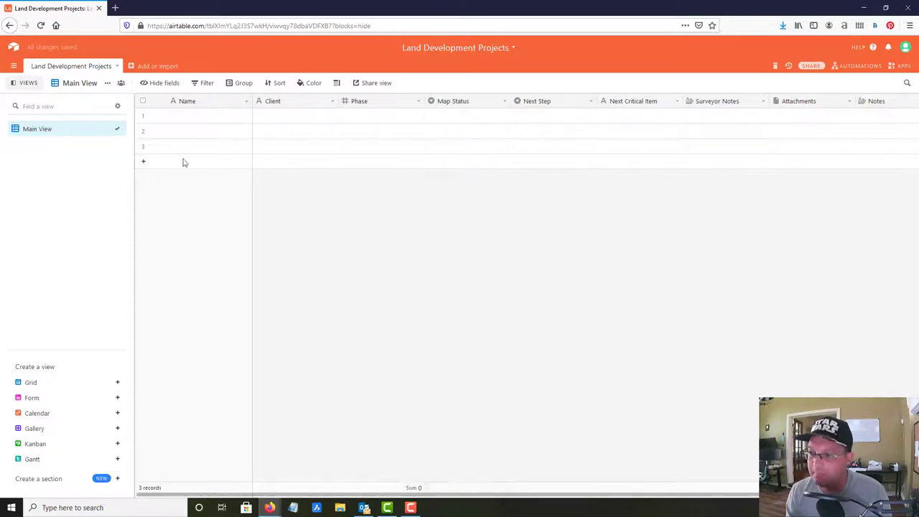
# - Enter Southpointe - Los Banos as record 1's name and Stonefield Homes as its client, leaving Phase empty
pyautogui.click(202, 117)
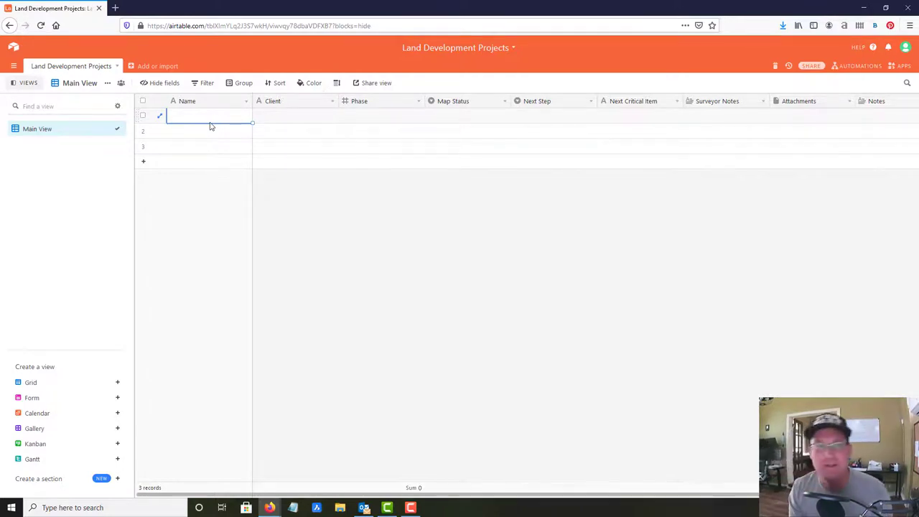
pyautogui.write('Southpo')
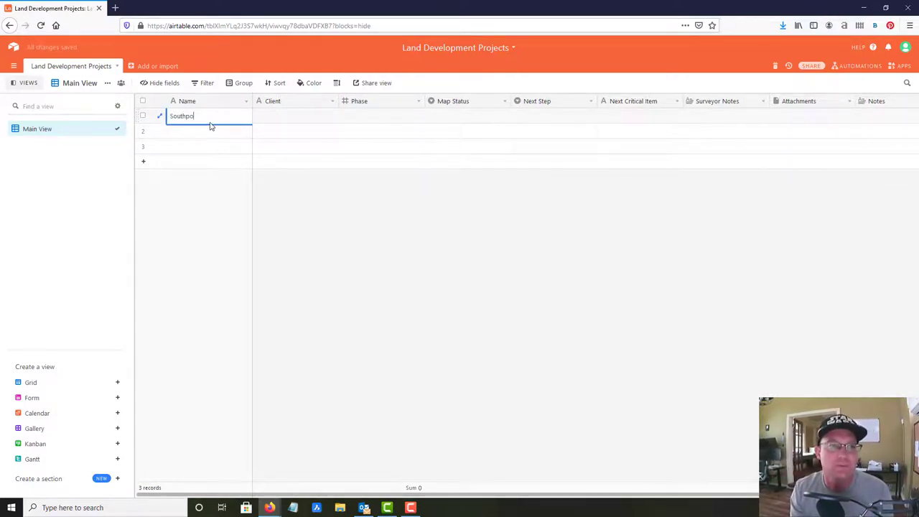
pyautogui.write('inte')
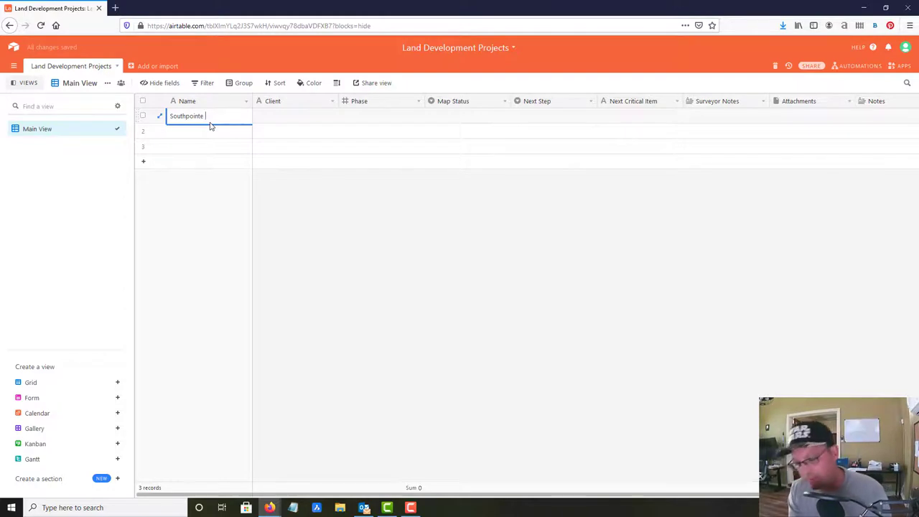
pyautogui.write(' - ')
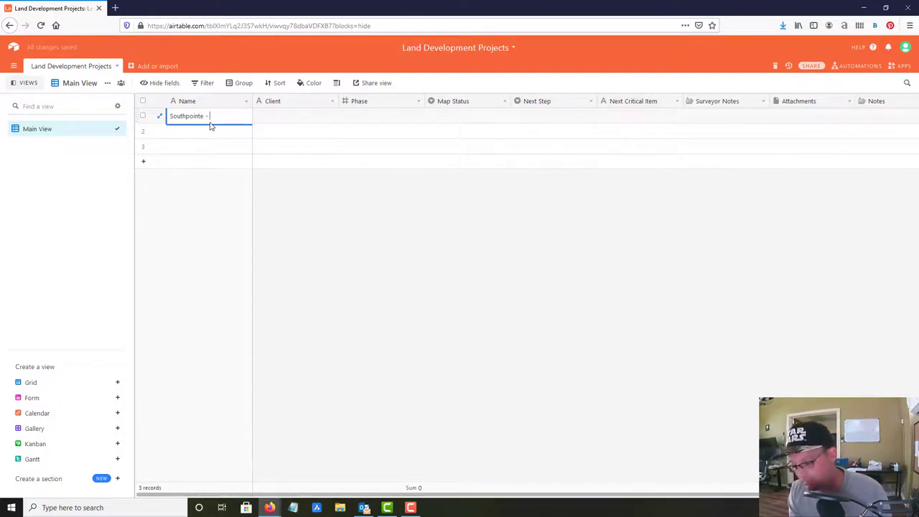
pyautogui.write('Lso')
pyautogui.write(' Ba')
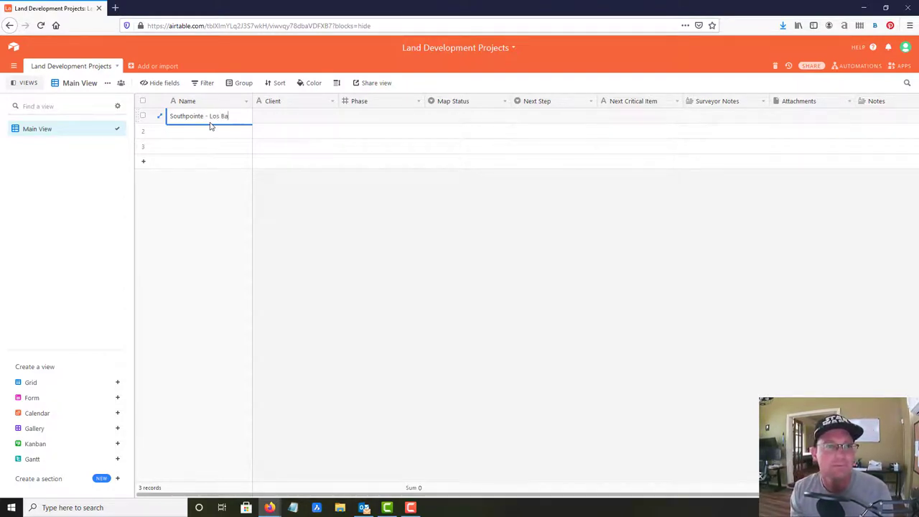
pyautogui.write('nos')
pyautogui.press('Tab')
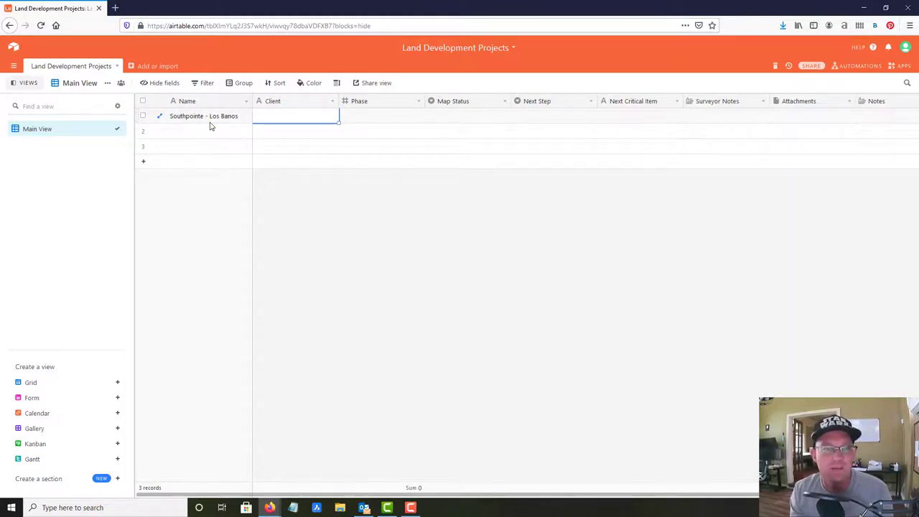
pyautogui.write('Stonefield Homes')
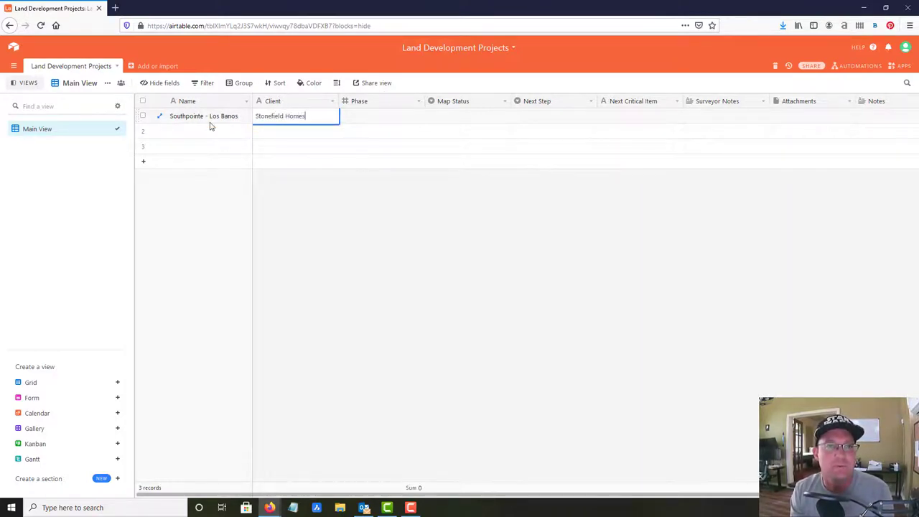
pyautogui.press('Tab')
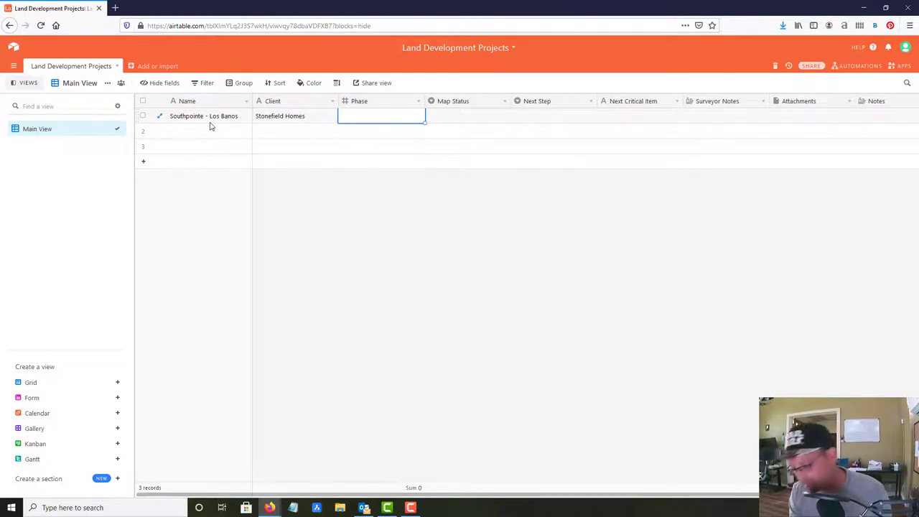
pyautogui.press('Return')
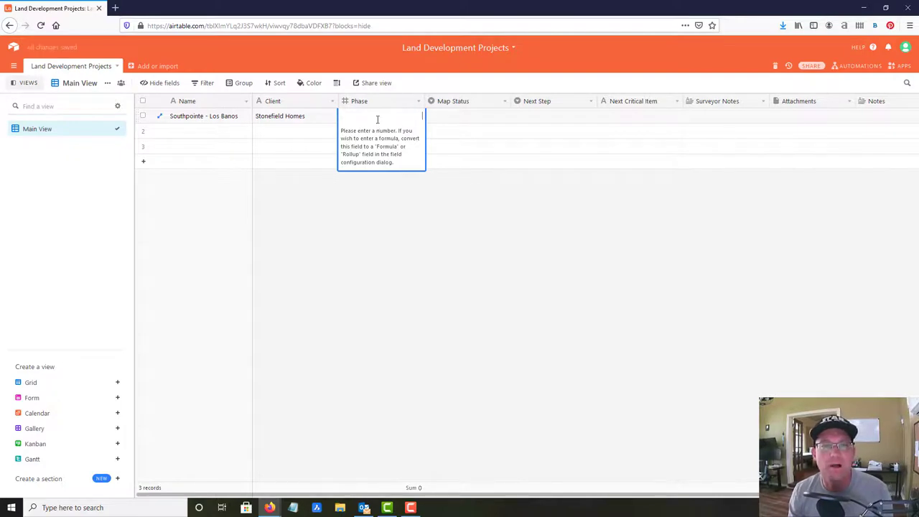
pyautogui.click(417, 237)
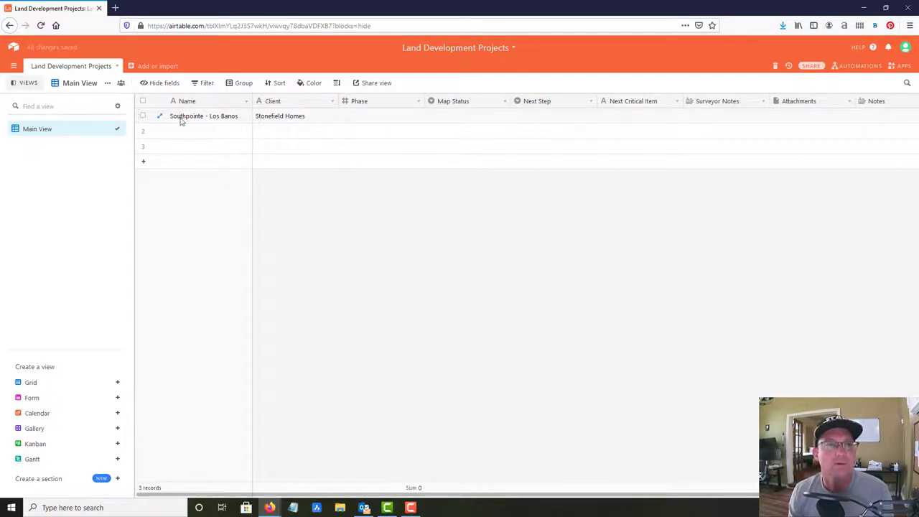
pyautogui.doubleClick(207, 119)
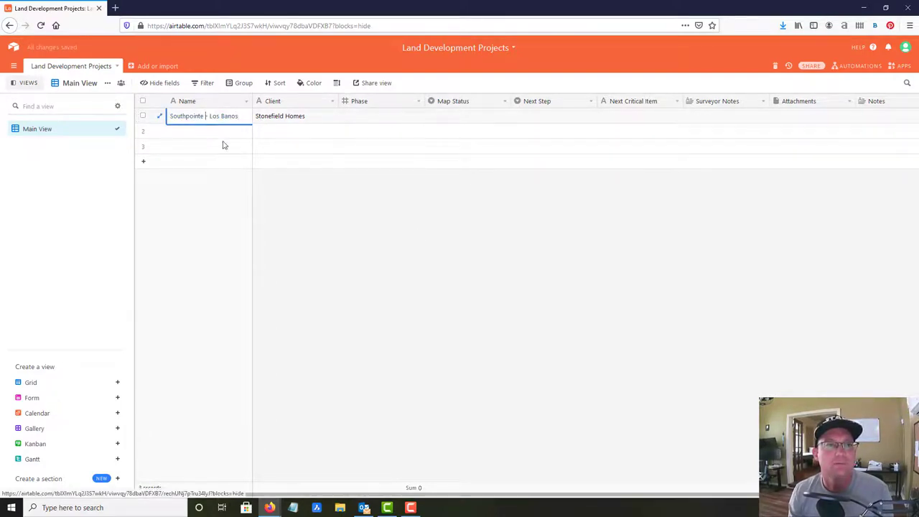
pyautogui.click(331, 234)
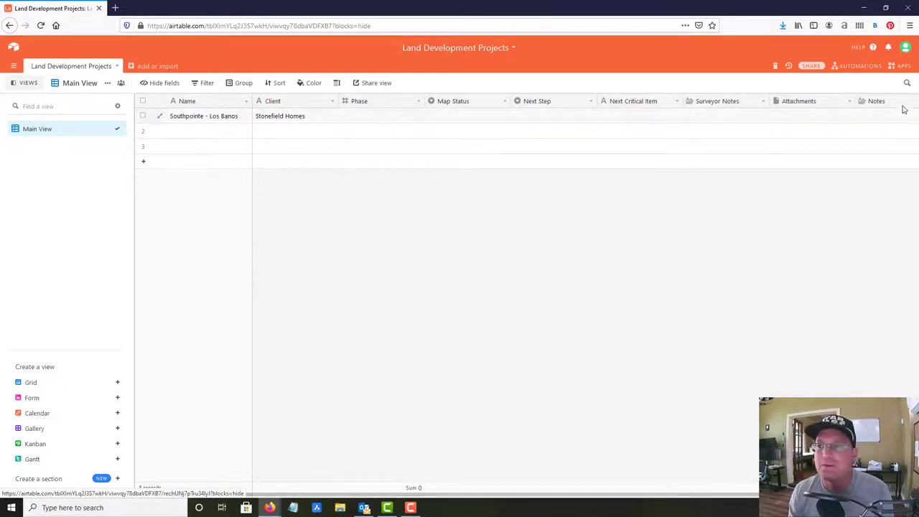
# - Add a Master Project Name single line text field and place it right after Name
pyautogui.moveTo(640, 495); pyautogui.dragTo(740, 499)
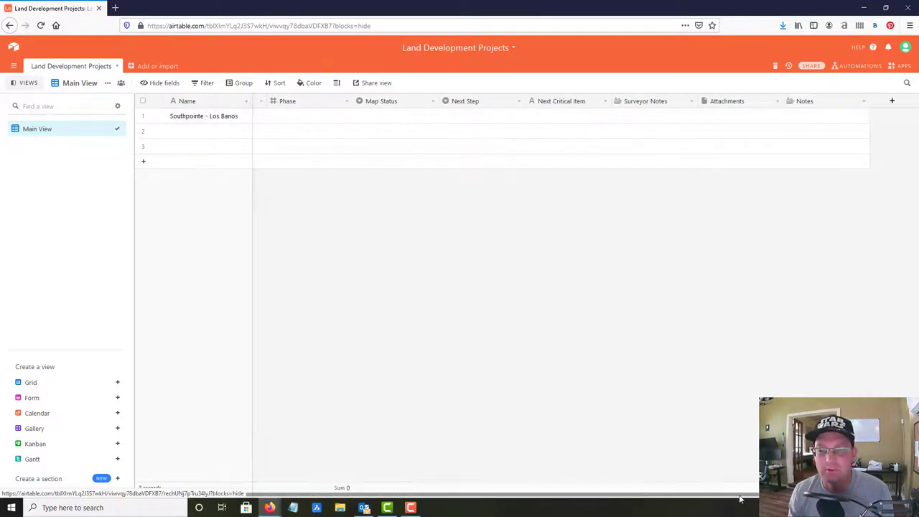
pyautogui.click(868, 101)
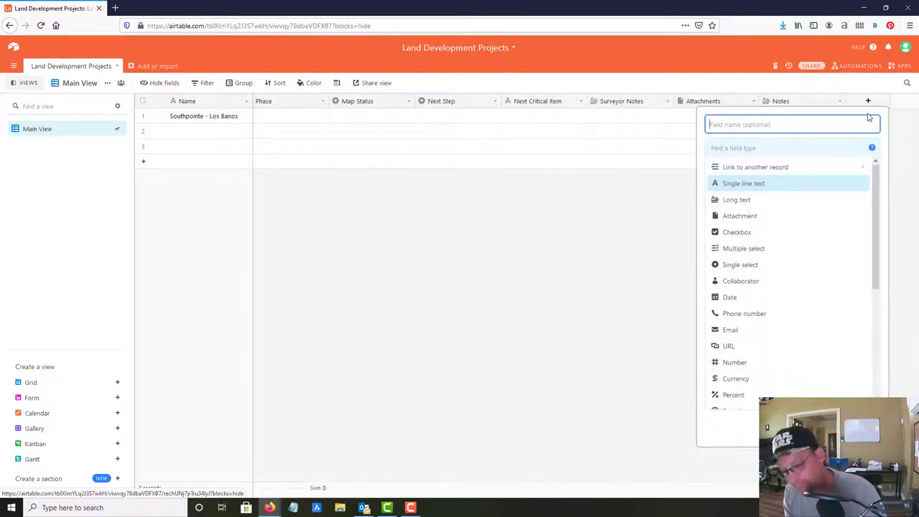
pyautogui.write('Pr')
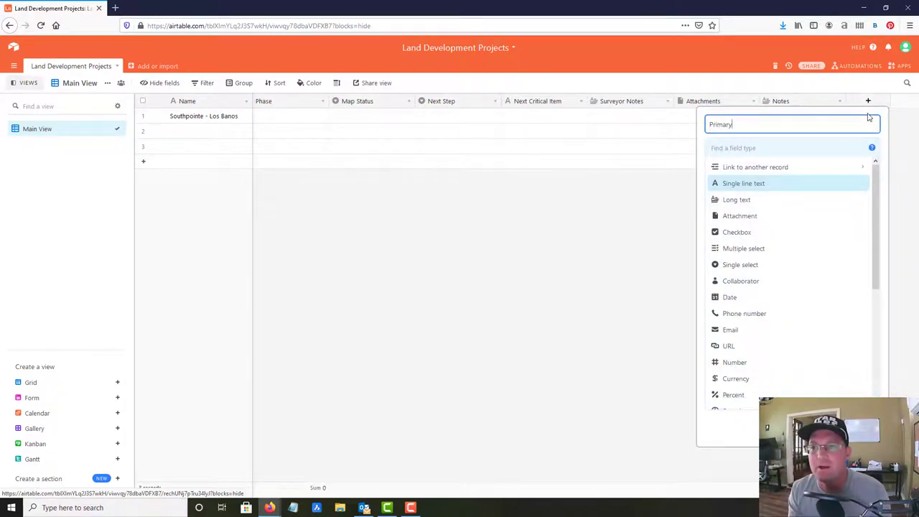
pyautogui.write('imary')
pyautogui.press('BackSpace')
pyautogui.press('BackSpace')
pyautogui.press('BackSpace')
pyautogui.press('BackSpace')
pyautogui.press('BackSpace')
pyautogui.press('BackSpace')
pyautogui.press('BackSpace')
pyautogui.write('Master Commu')
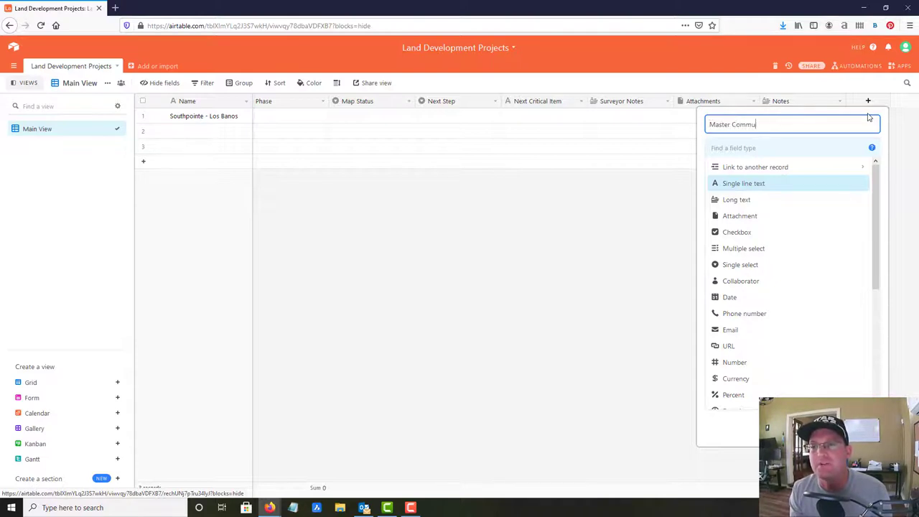
pyautogui.press('BackSpace')
pyautogui.press('BackSpace')
pyautogui.press('BackSpace')
pyautogui.press('BackSpace')
pyautogui.press('BackSpace')
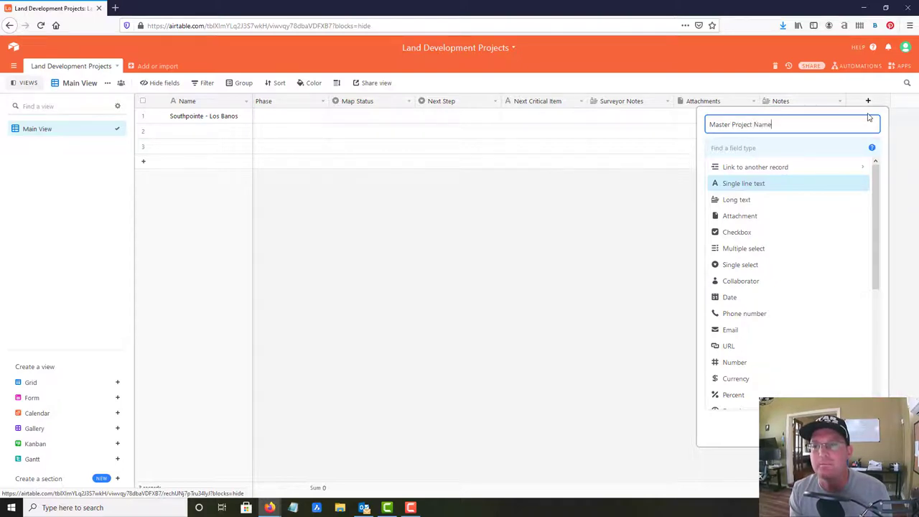
pyautogui.press('Return')
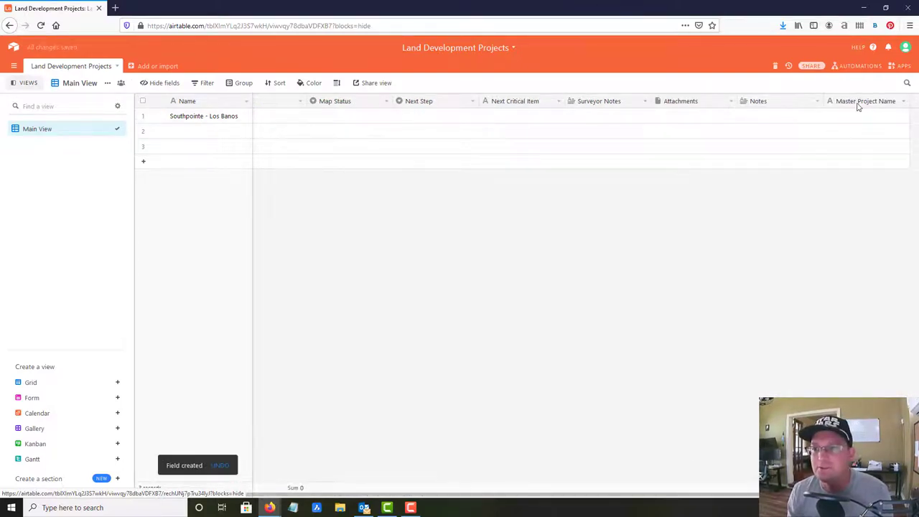
pyautogui.moveTo(859, 106); pyautogui.dragTo(253, 102)
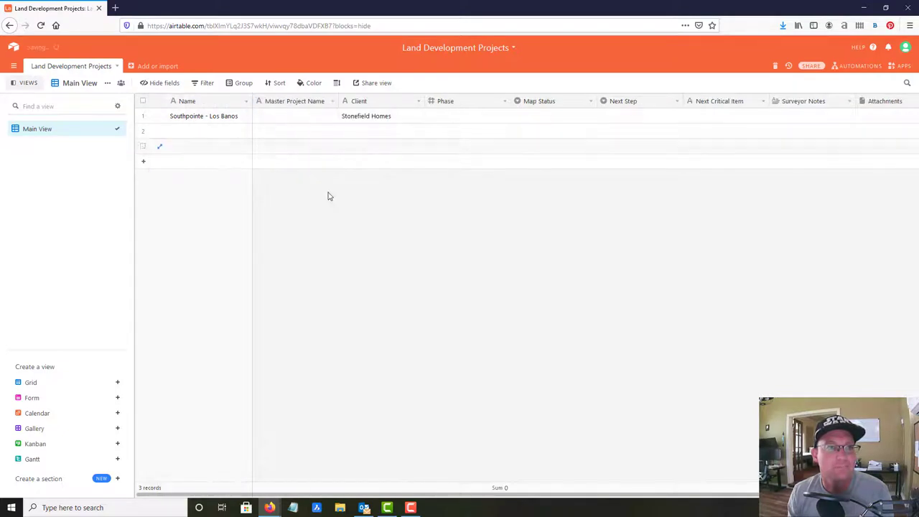
# - Change record 1's name to Southpointe West - Los Banos
pyautogui.doubleClick(242, 122)
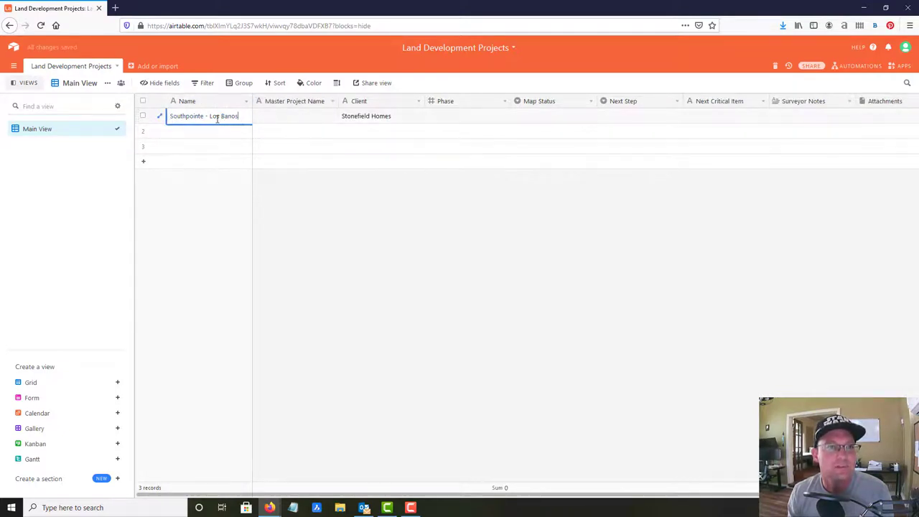
pyautogui.write('West')
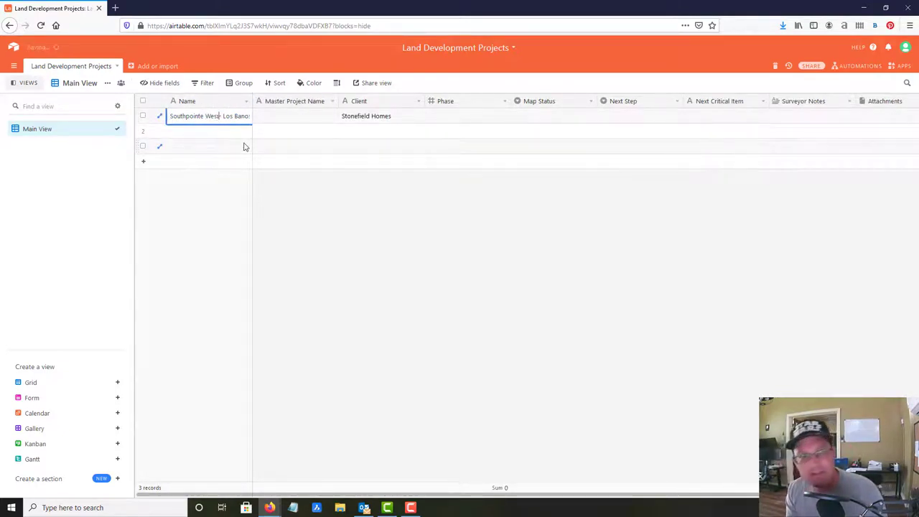
pyautogui.press('Tab')
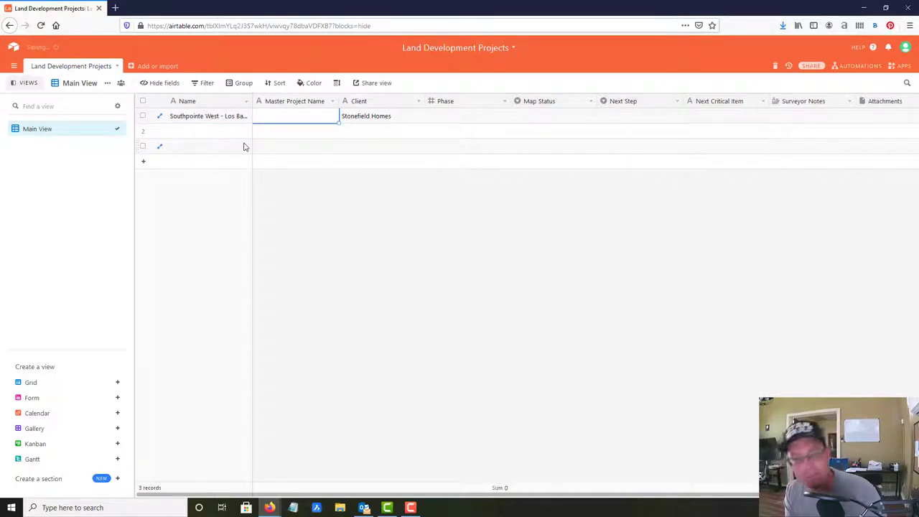
# - Set record 1's Master Project Name to Southpointe - Los Banos
pyautogui.write('Southpointe - Los')
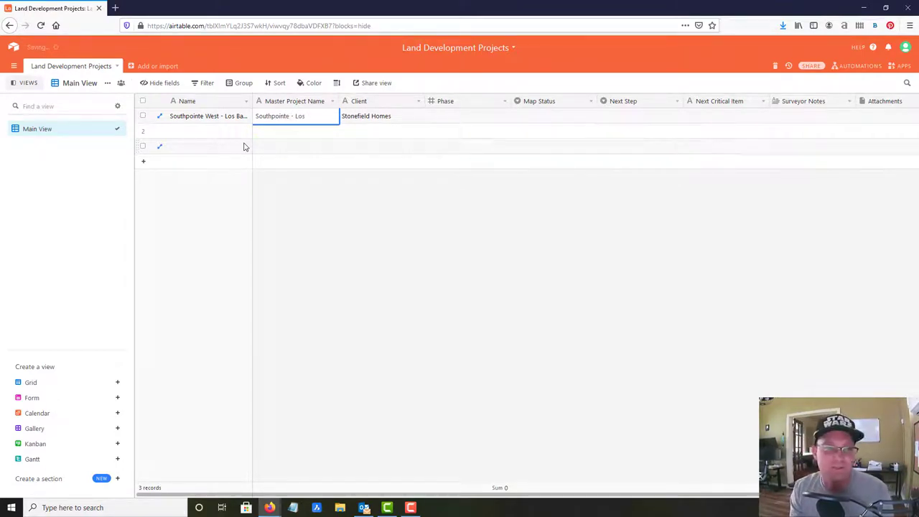
pyautogui.write('Banos')
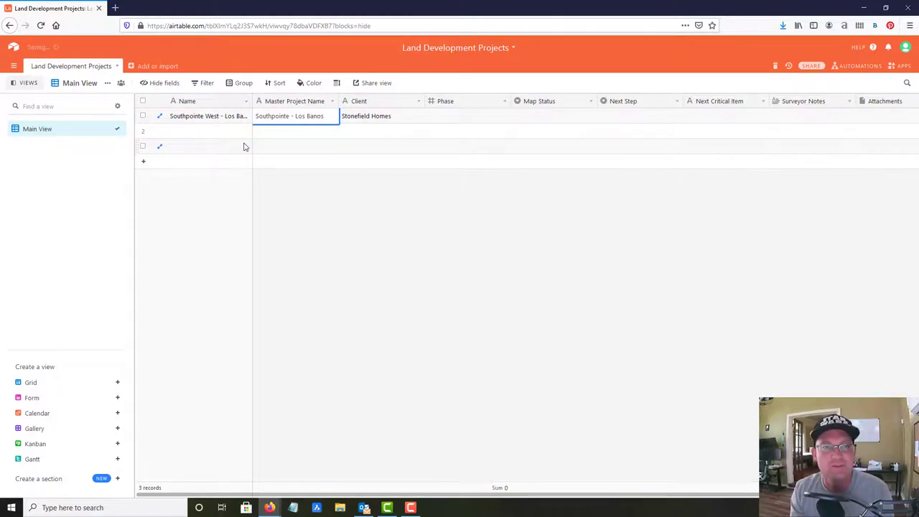
pyautogui.press('Return')
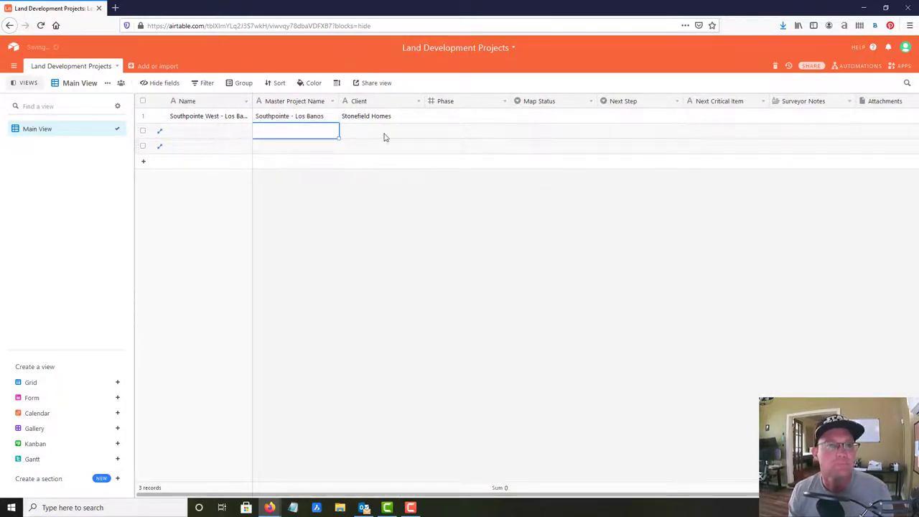
# - Set record 1's Map Status to Tentative Map First Submittal and Next Step to Tentative Map In For First Check
pyautogui.click(506, 117)
pyautogui.click(533, 119)
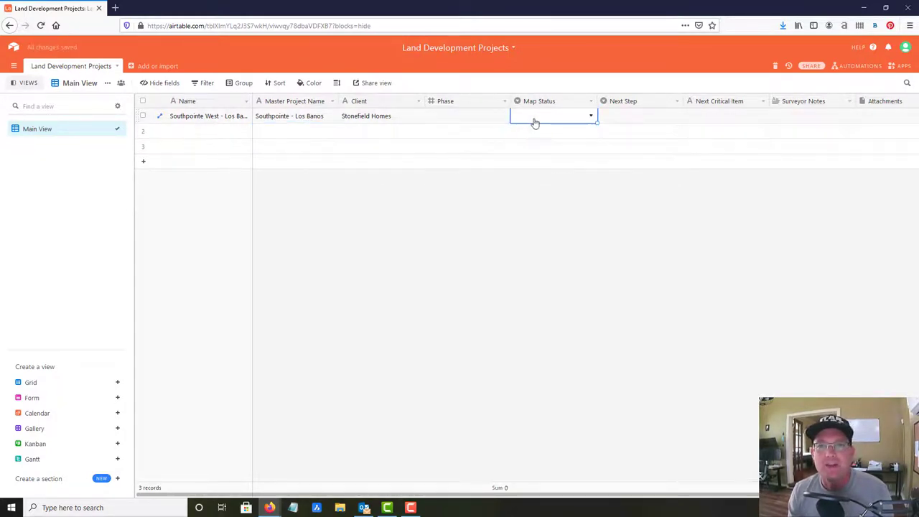
pyautogui.click(553, 120)
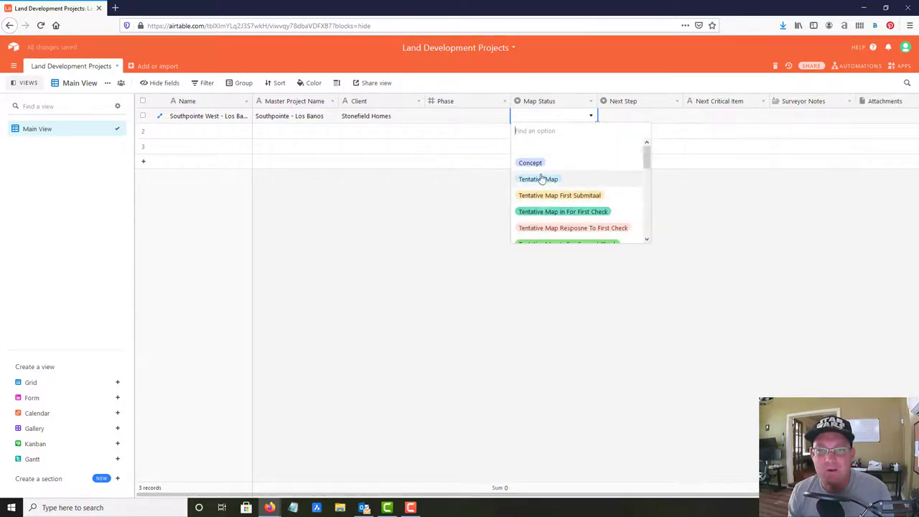
pyautogui.click(553, 196)
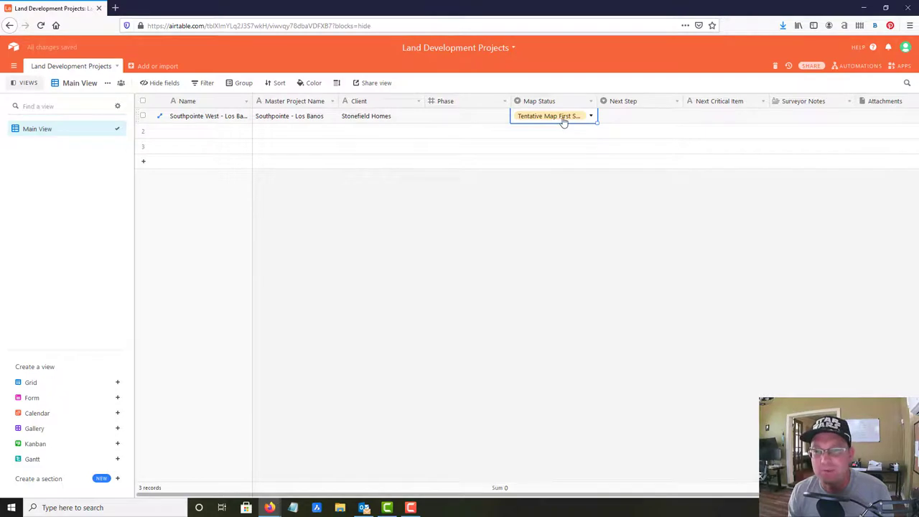
pyautogui.click(663, 119)
pyautogui.click(663, 121)
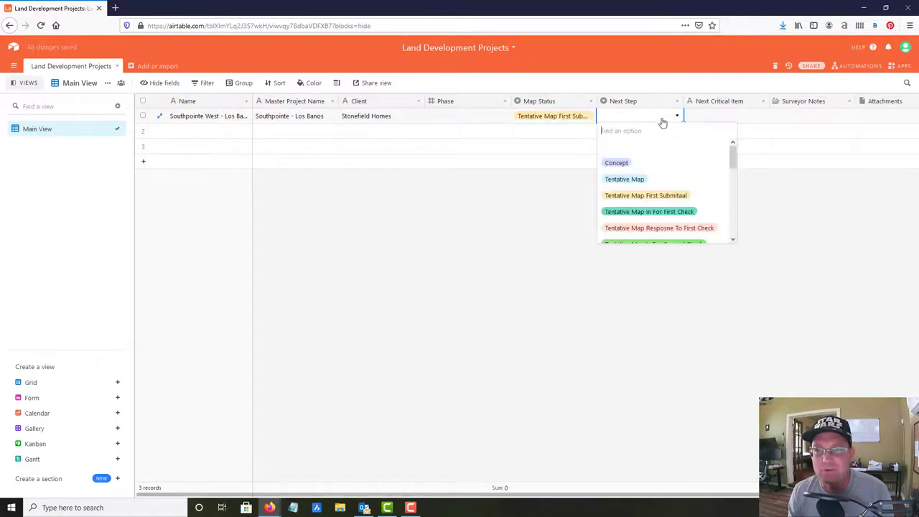
pyautogui.click(666, 216)
# - Enter 'Need completed development application' as record 1's Next Critical Item
pyautogui.click(720, 118)
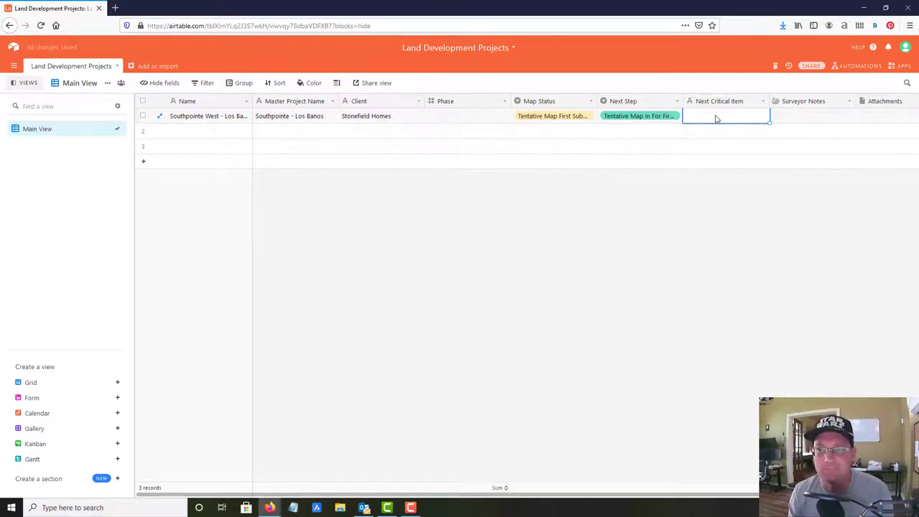
pyautogui.click(716, 118)
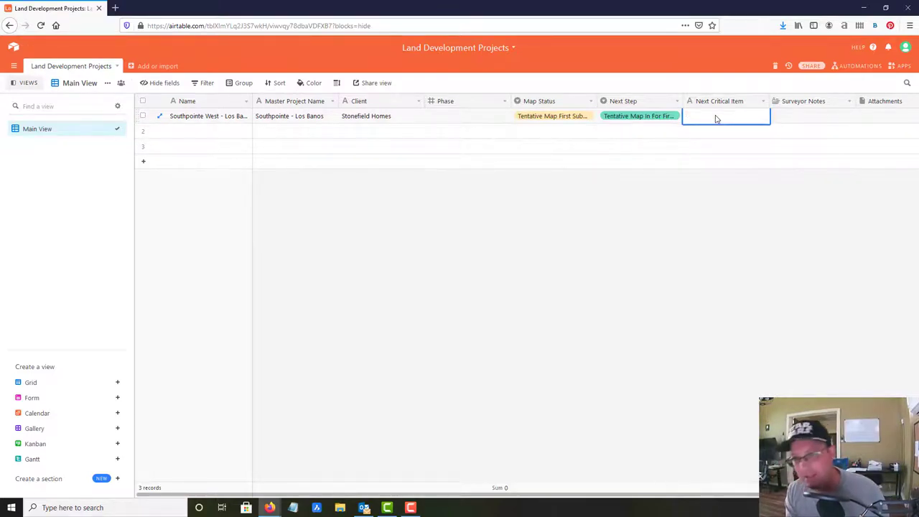
pyautogui.write('Newed com')
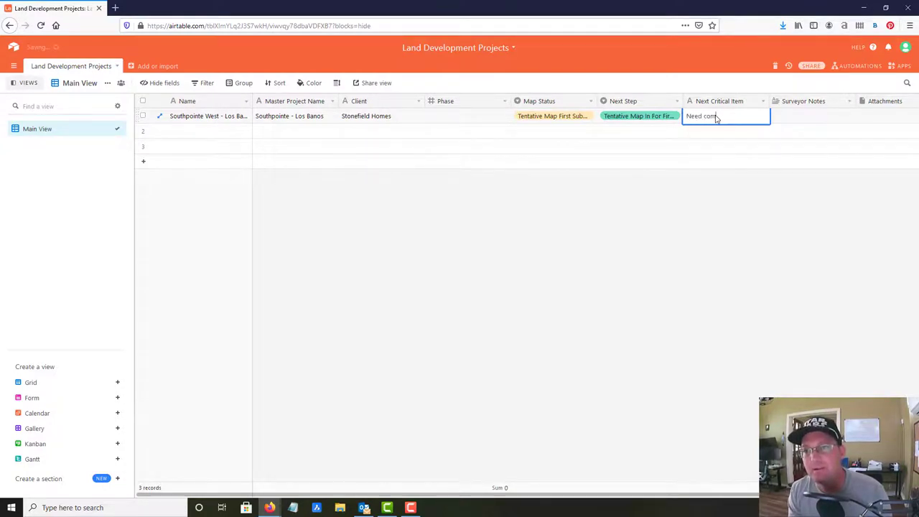
pyautogui.write('pleted developm')
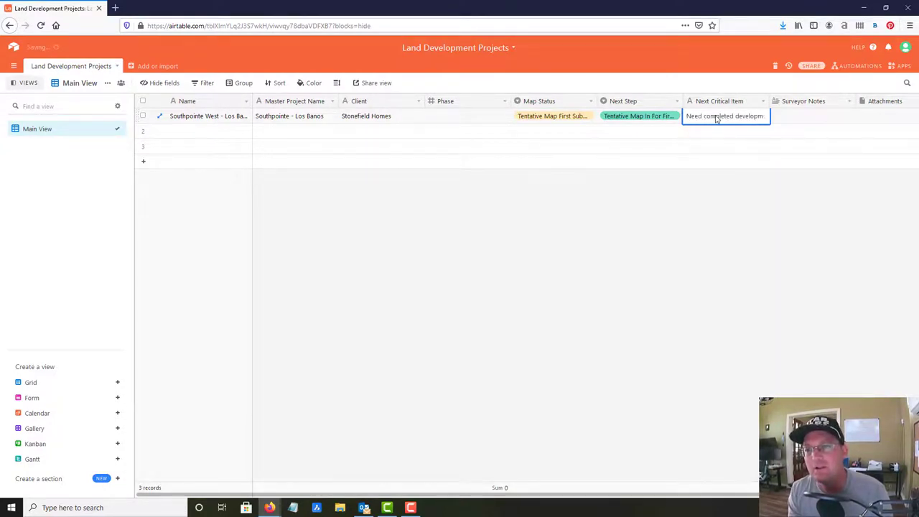
pyautogui.write('ent application')
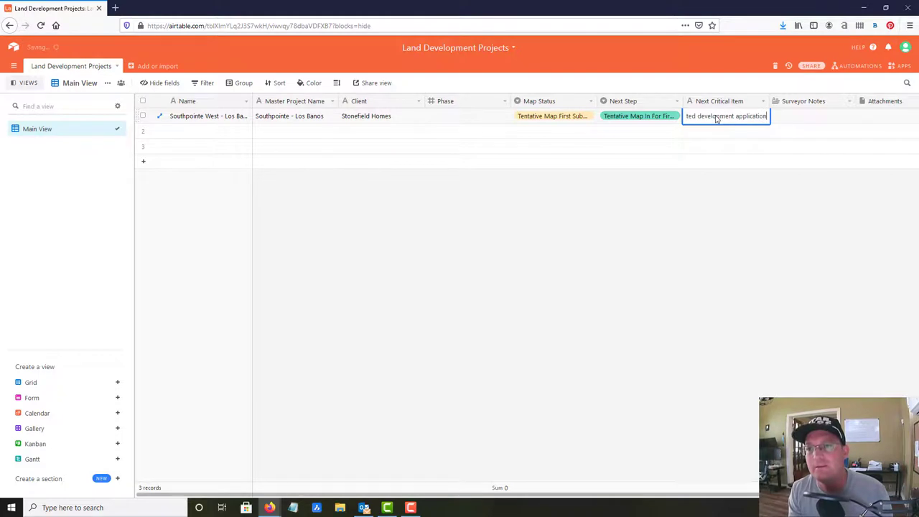
pyautogui.press('Return')
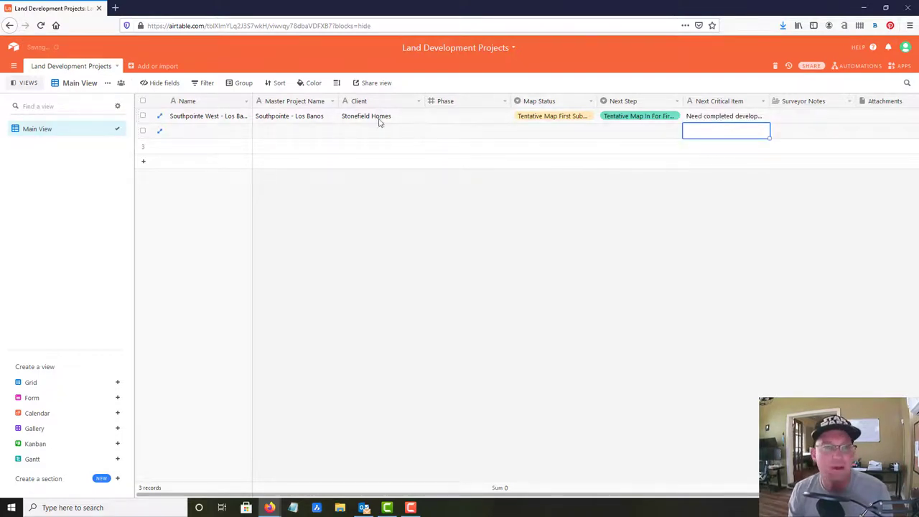
# - Name record 2 Southpointe Phase 7 - Los Banos with master project Southpointe - Los Banos
pyautogui.click(217, 136)
pyautogui.write('Sout')
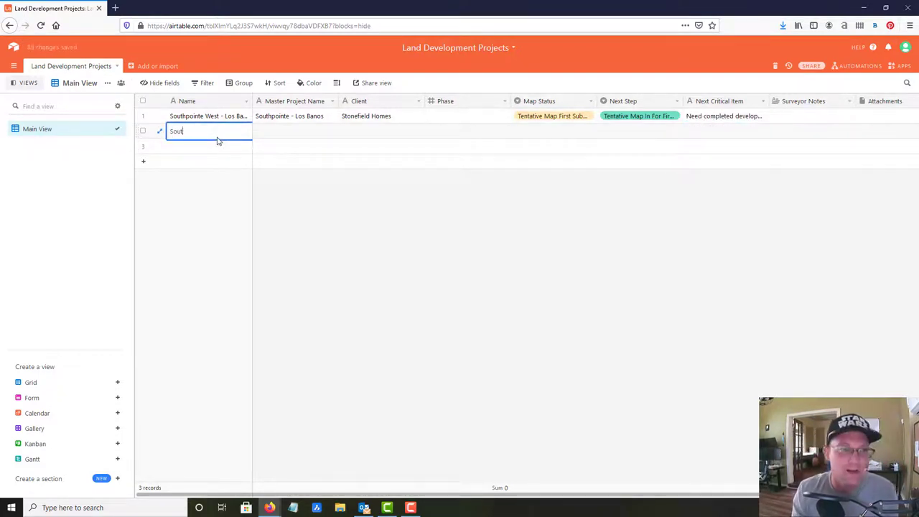
pyautogui.write('hpointe')
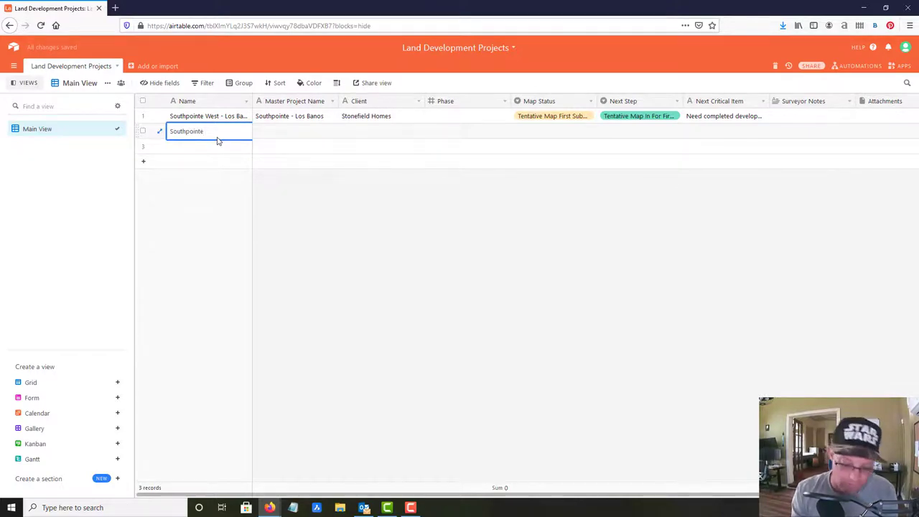
pyautogui.write(' - ')
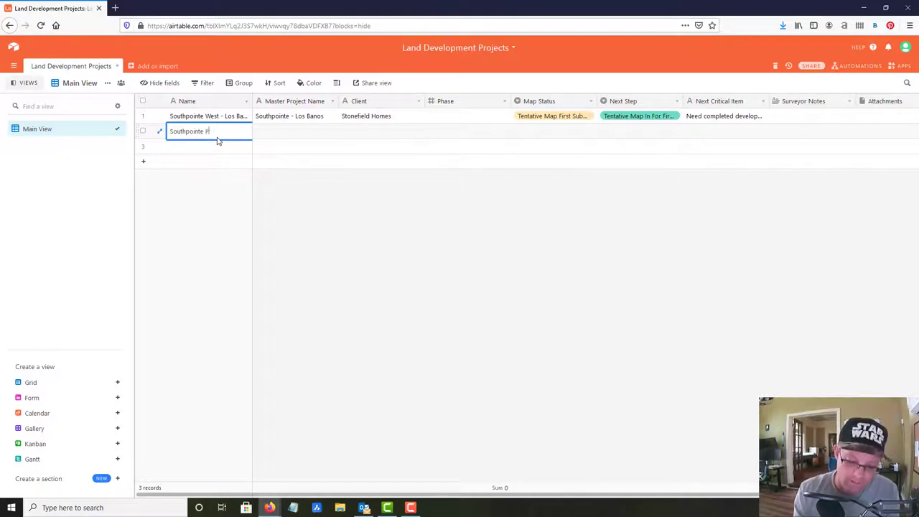
pyautogui.write('hase 7')
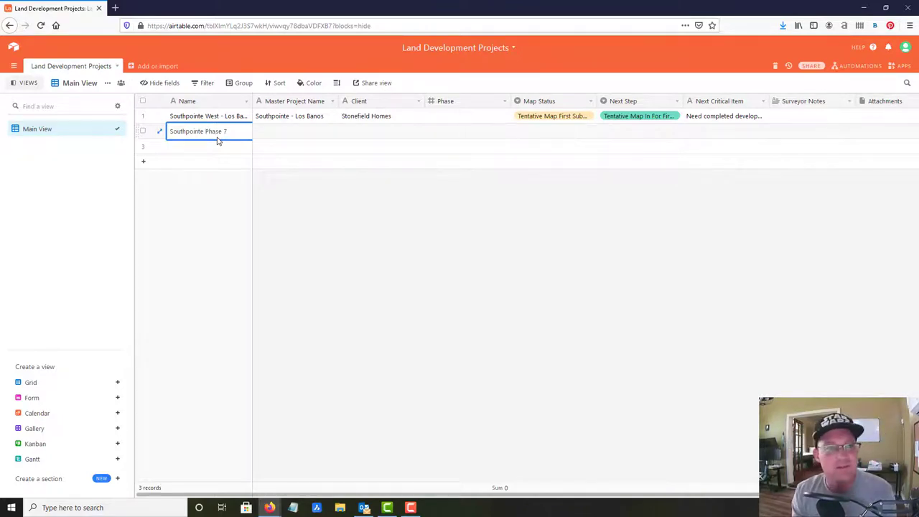
pyautogui.write(' - Los Banos')
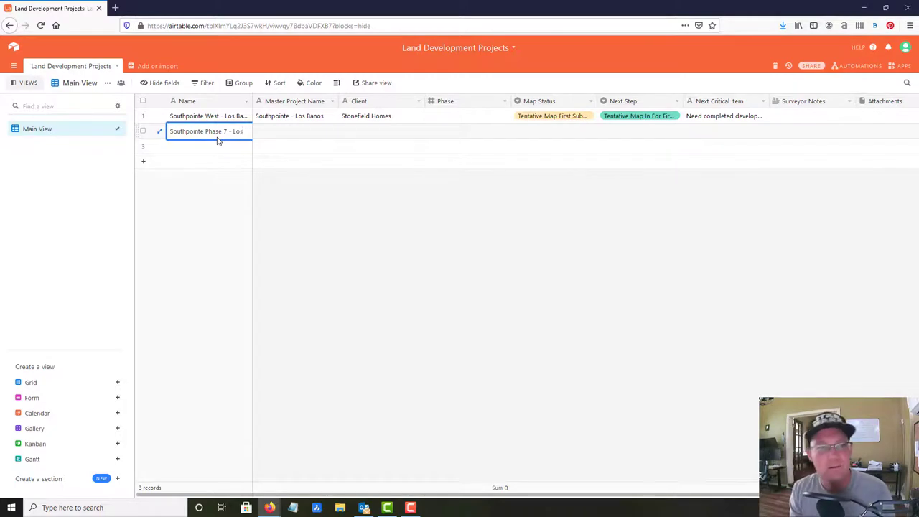
pyautogui.press('Return')
pyautogui.press('Tab')
pyautogui.write('S')
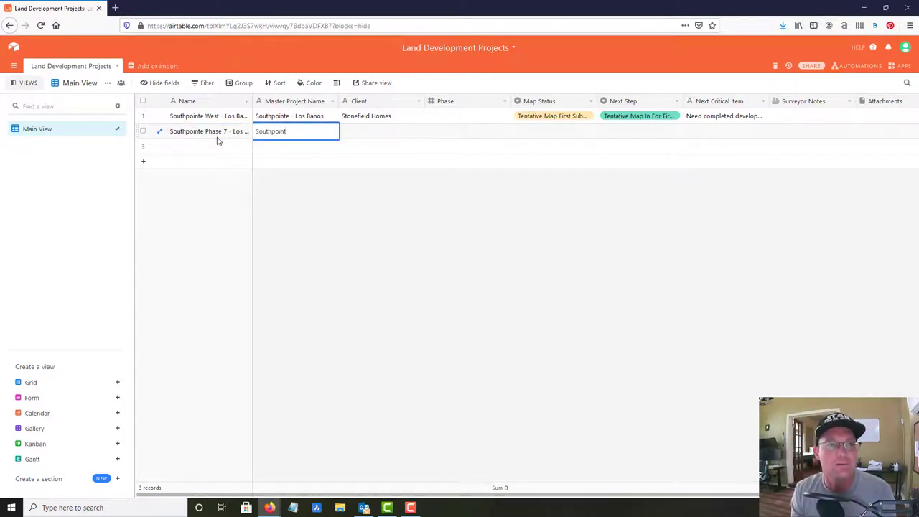
pyautogui.write('outhpointe - ')
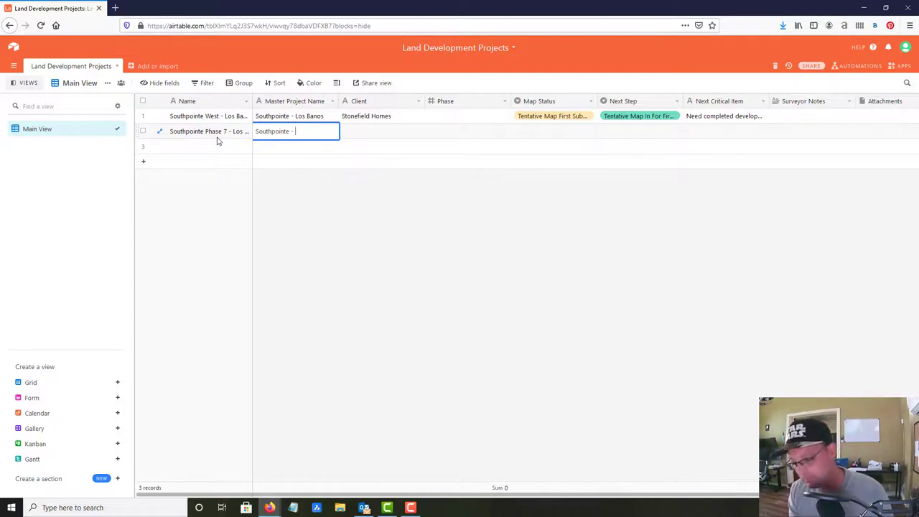
pyautogui.write('Los Banos')
pyautogui.press('Tab')
# - Give record 2 client Stonefield Homes and Phase 7, then browse its Map Status choices
pyautogui.write('Sto')
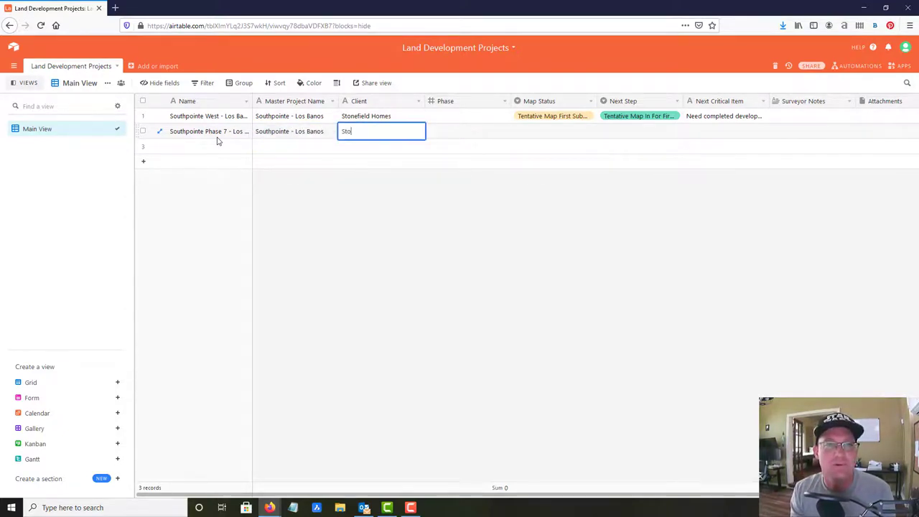
pyautogui.write('nefield ')
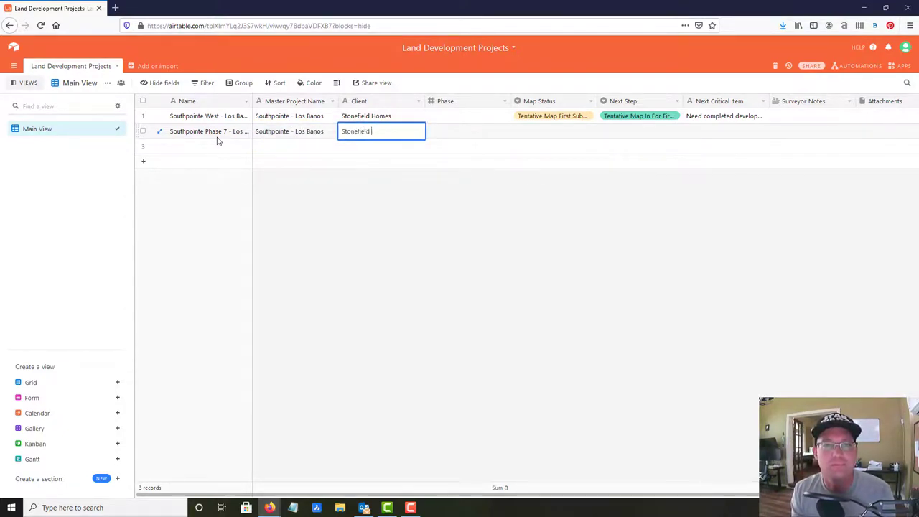
pyautogui.write('NoHomes')
pyautogui.press('Tab')
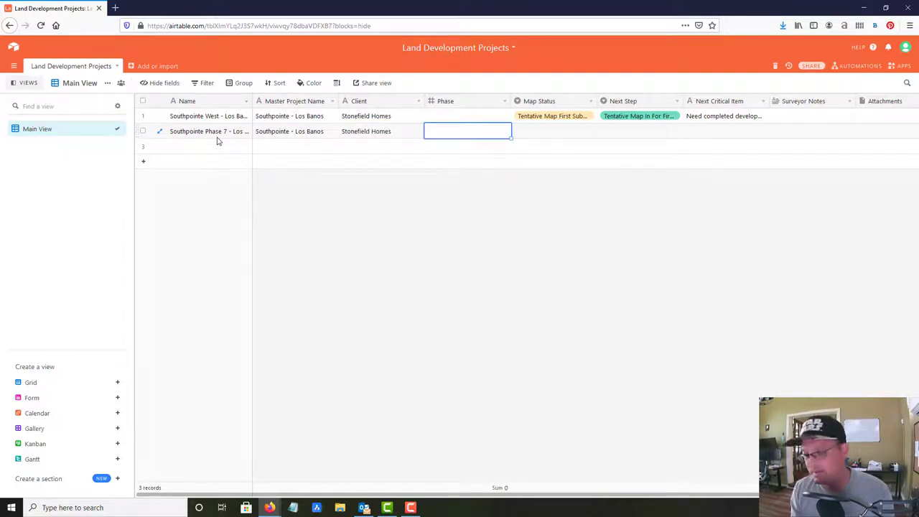
pyautogui.write('7')
pyautogui.press('Return')
pyautogui.press('Up')
pyautogui.press('Tab')
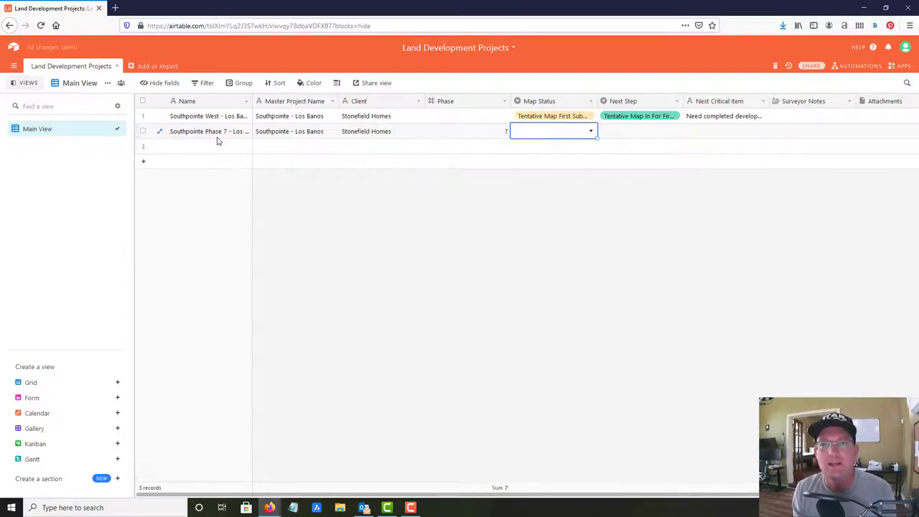
pyautogui.click(530, 134)
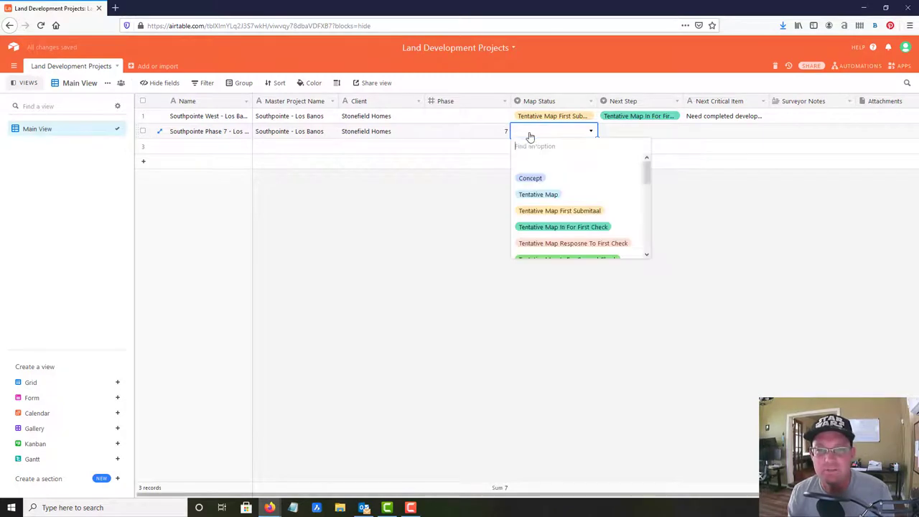
pyautogui.scroll(-5, 568, 201)
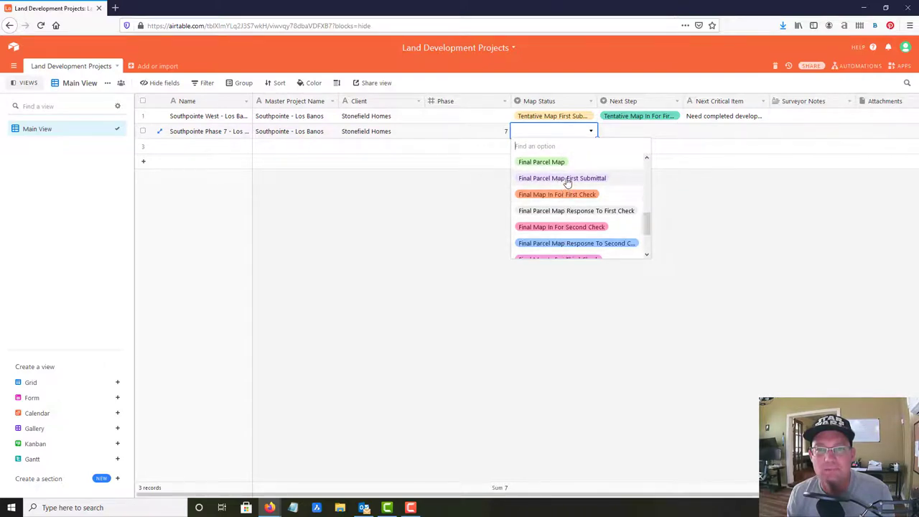
pyautogui.scroll(2, 568, 181)
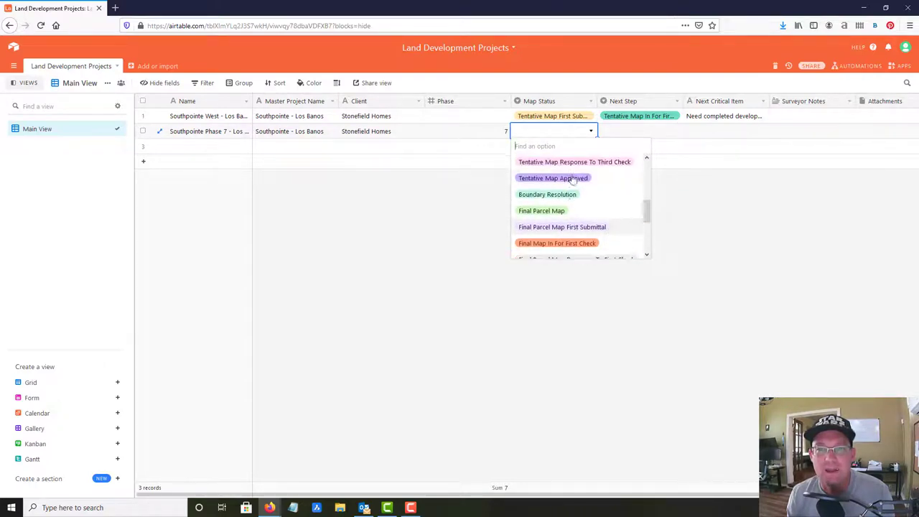
# - Set record 2's Map Status to Final Parcel Map First Submittal
pyautogui.click(558, 229)
pyautogui.click(591, 101)
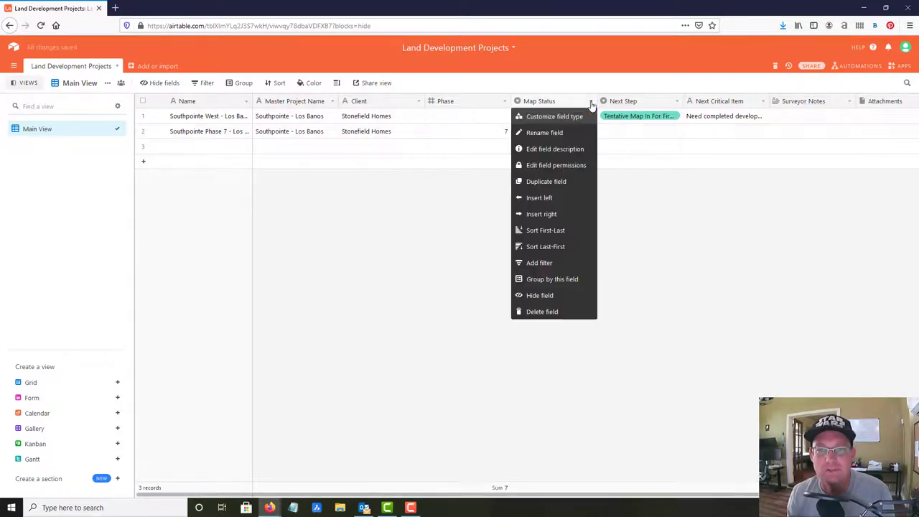
pyautogui.click(556, 149)
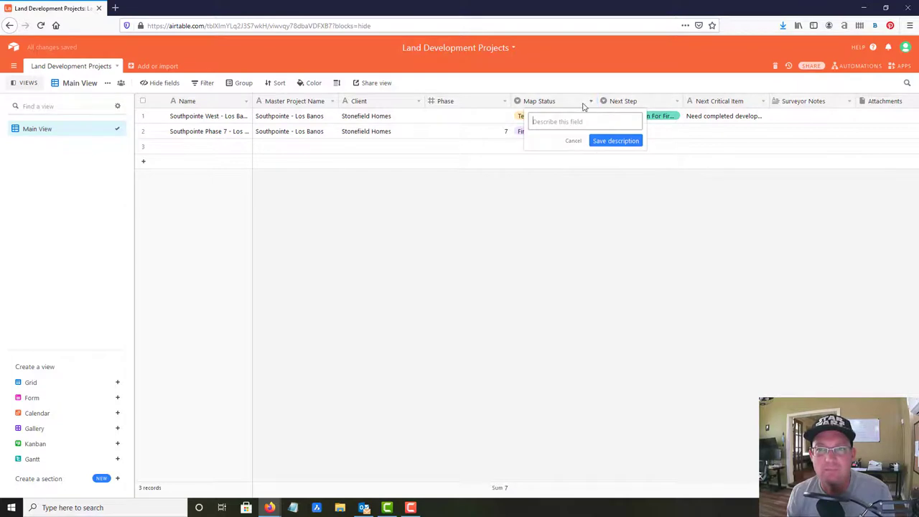
pyautogui.click(585, 106)
pyautogui.click(591, 101)
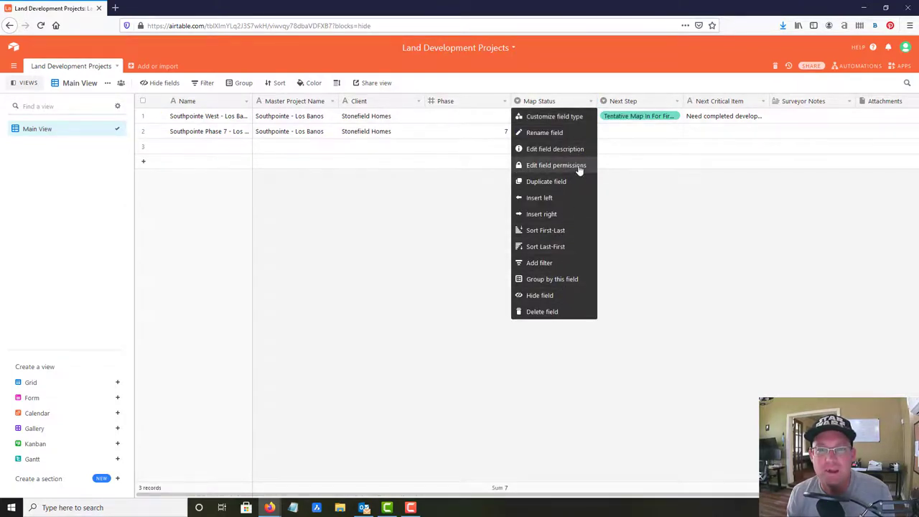
pyautogui.click(575, 117)
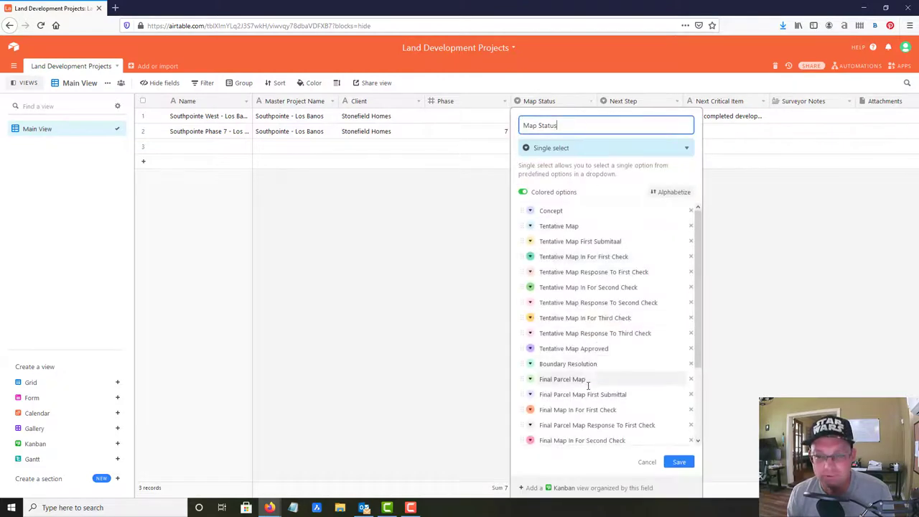
pyautogui.scroll(-2, 578, 378)
# - Remove 'Parcel' from the Final Parcel Map and Final Parcel Map First Submittal options and save
pyautogui.doubleClick(556, 333)
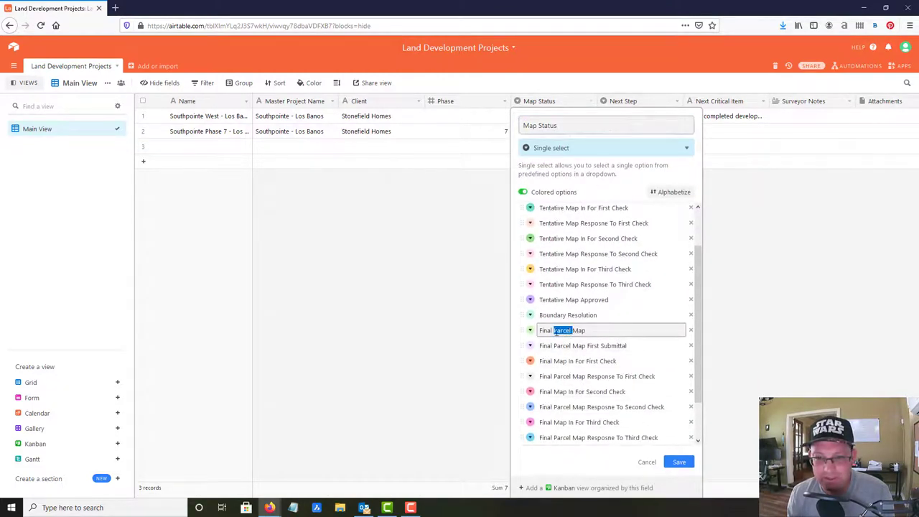
pyautogui.press('BackSpace')
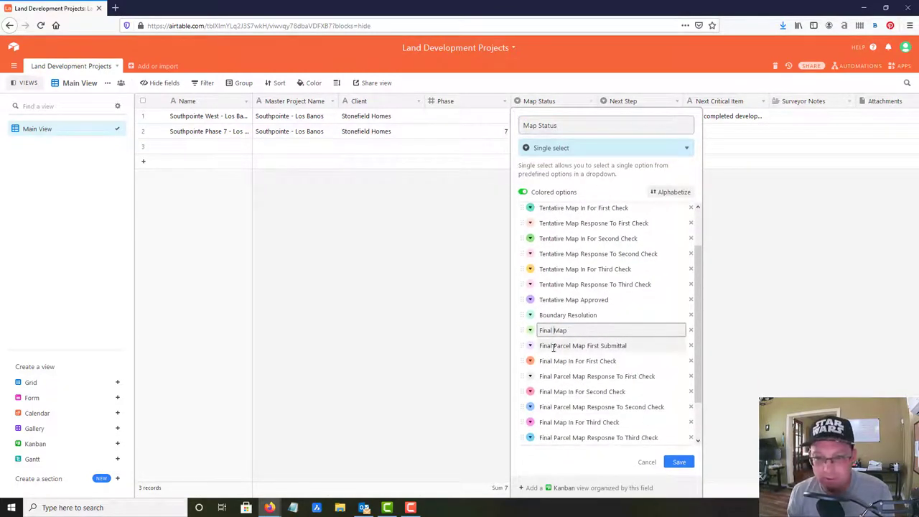
pyautogui.doubleClick(565, 346)
pyautogui.moveTo(570, 347); pyautogui.dragTo(574, 350)
pyautogui.press('BackSpace')
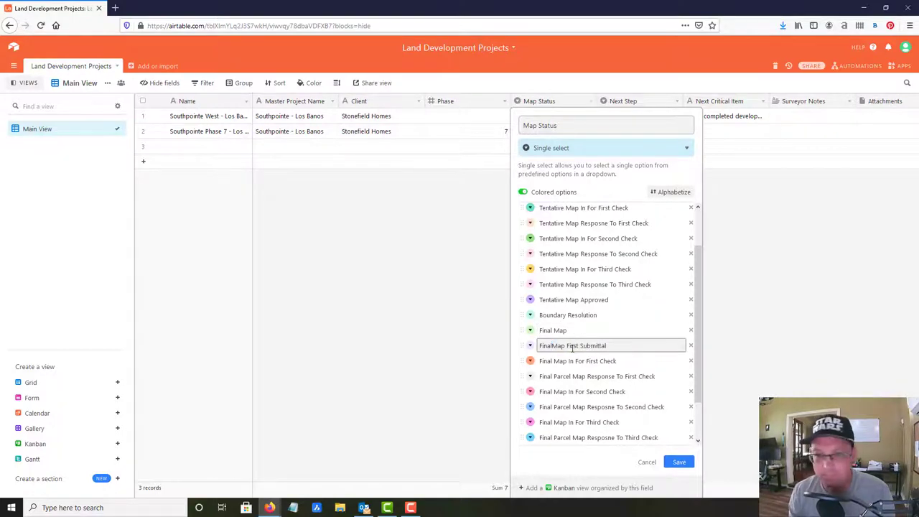
pyautogui.click(681, 463)
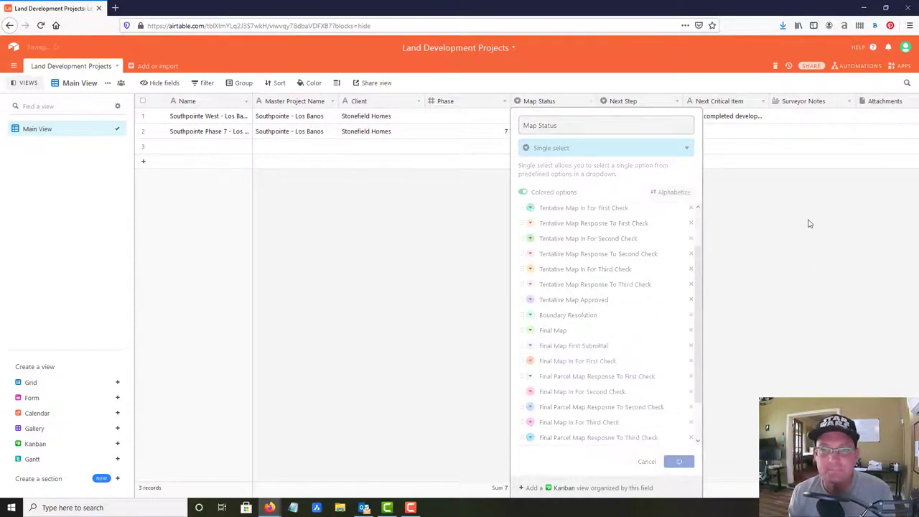
pyautogui.click(653, 132)
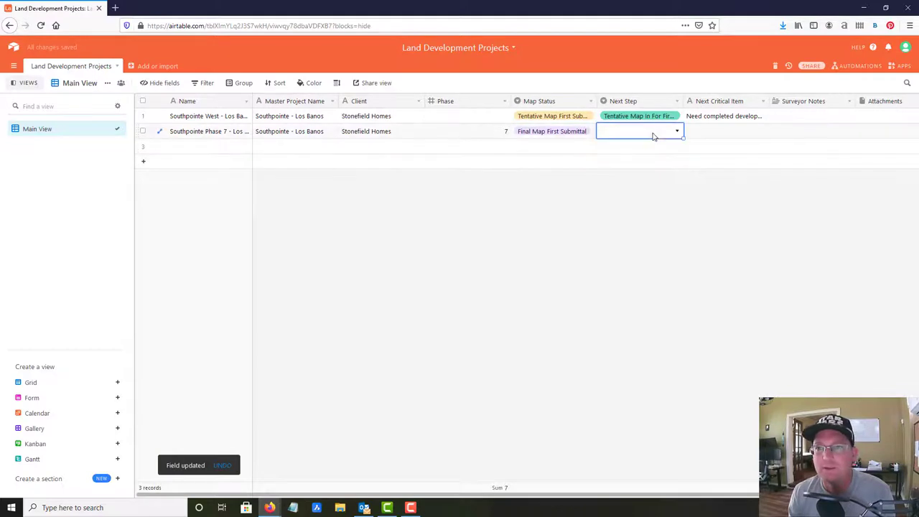
# - Set record 2's Next Step to Final Map In For First Check and its Next Critical Item to 'None.'
pyautogui.click(653, 132)
pyautogui.scroll(-2, 656, 216)
pyautogui.scroll(-1, 655, 226)
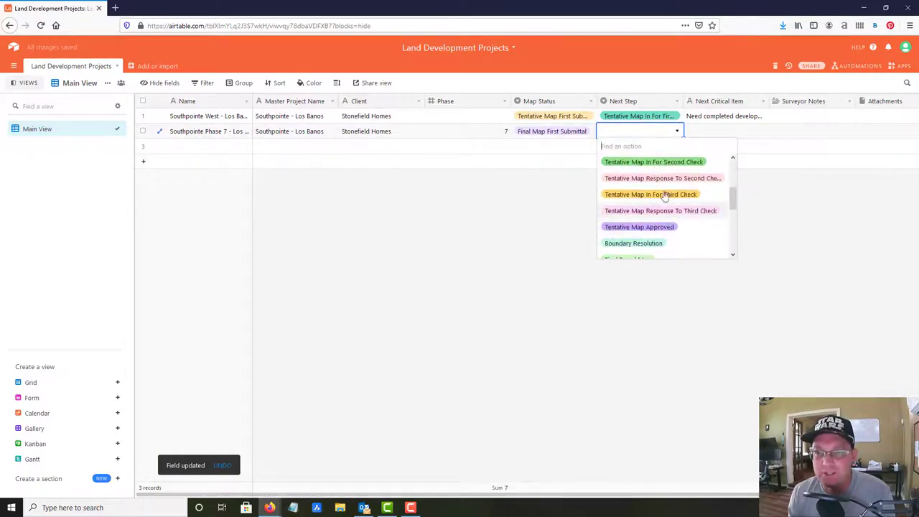
pyautogui.scroll(-3, 665, 216)
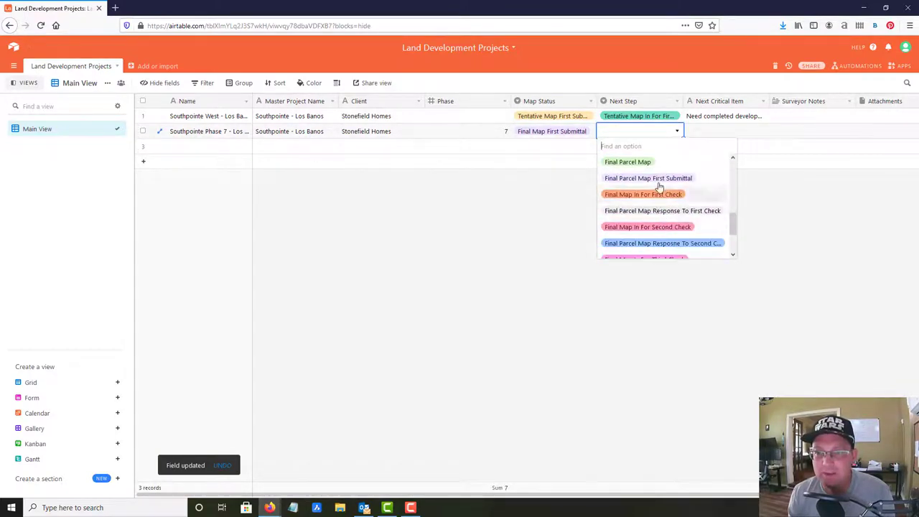
pyautogui.click(658, 196)
pyautogui.click(717, 132)
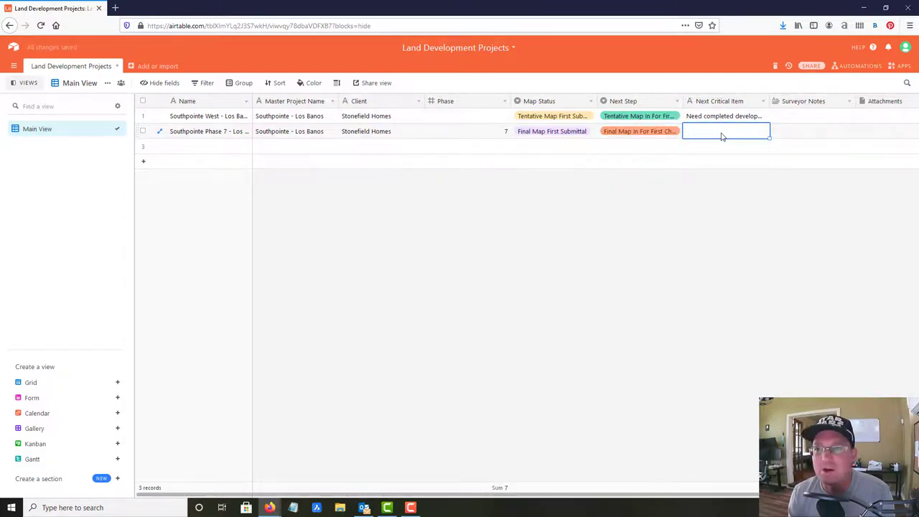
pyautogui.click(723, 137)
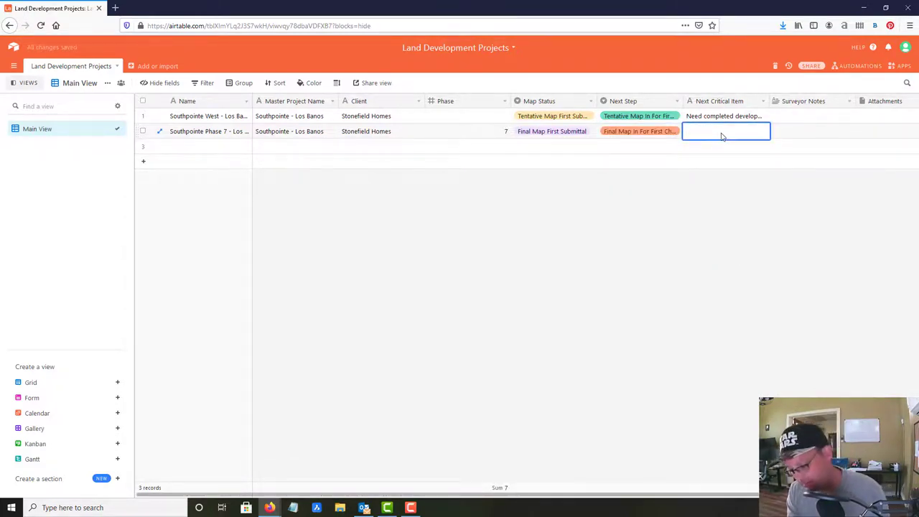
pyautogui.write('None.')
pyautogui.press('Return')
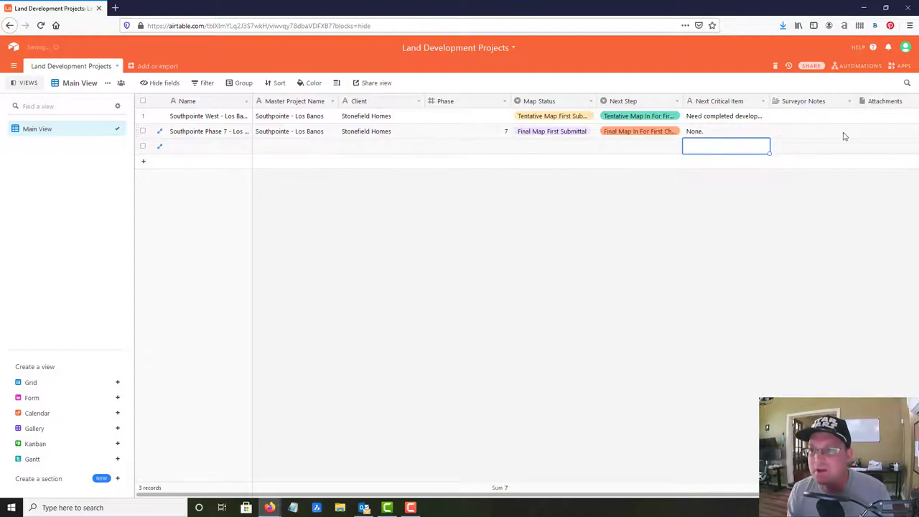
# - Fill record 3: Southpointe Phase 8 - Los Banos, master project SouthPointe - Los Banos, Stonefield Homes, Phase 8
pyautogui.click(198, 148)
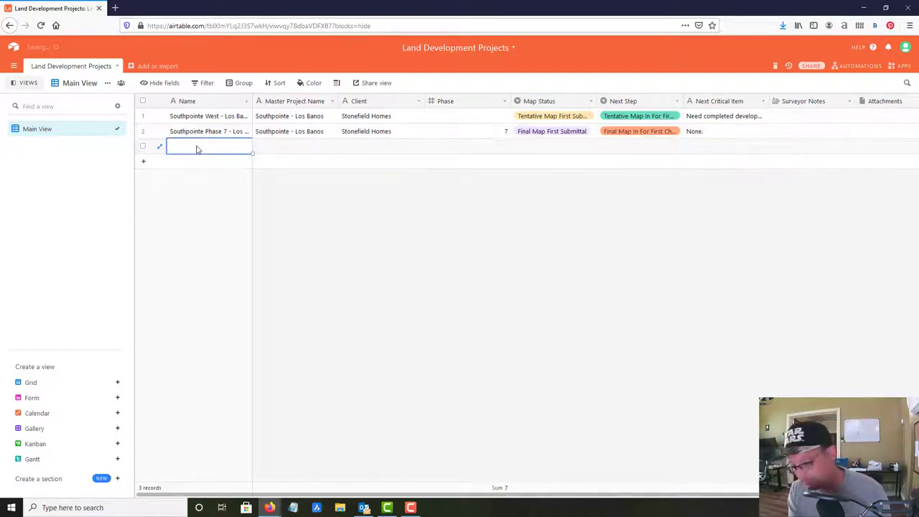
pyautogui.write('Southpointe Phase 8 -')
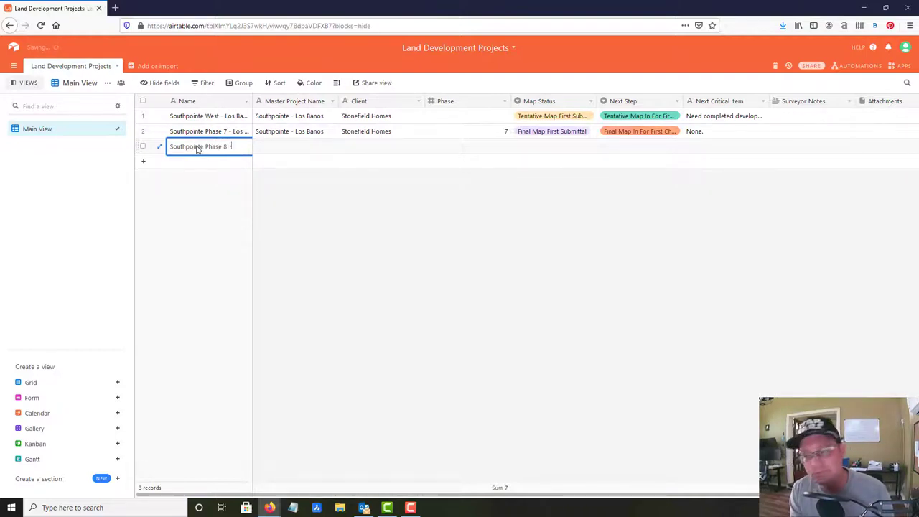
pyautogui.write('Los Banos')
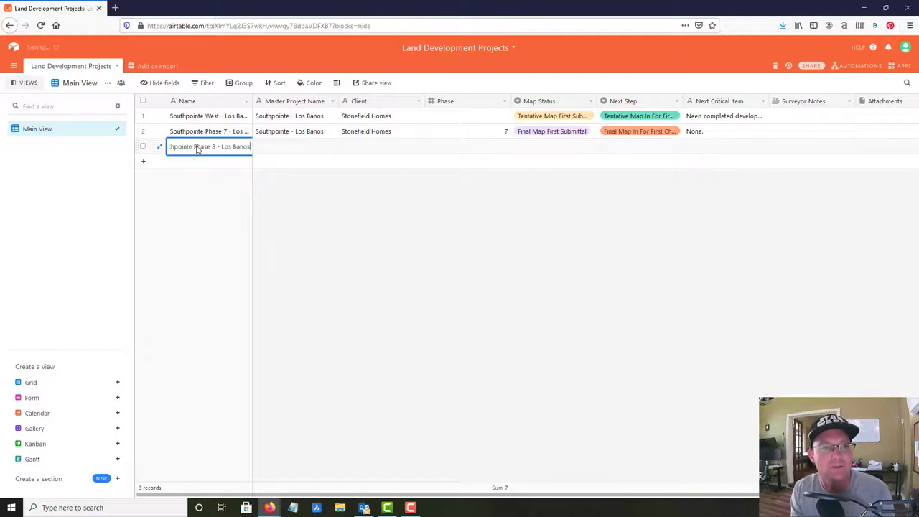
pyautogui.press('Tab')
pyautogui.write('South')
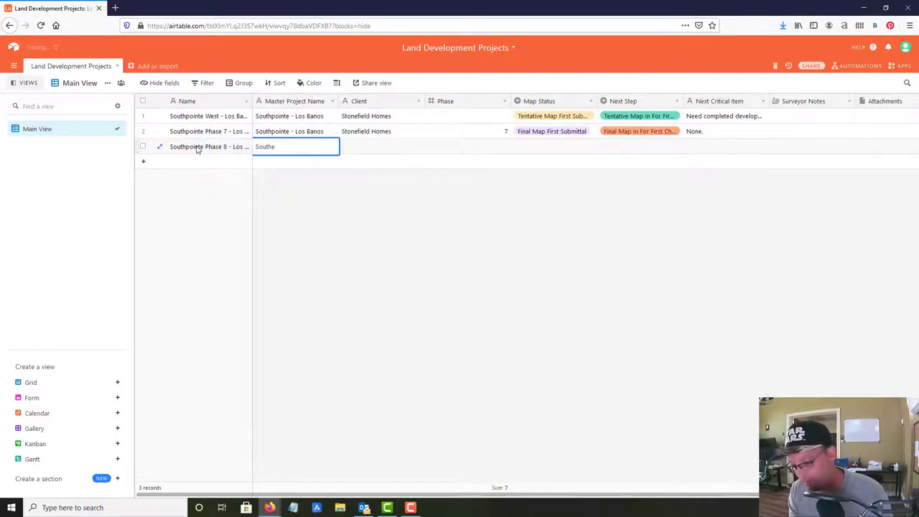
pyautogui.write('Pointe')
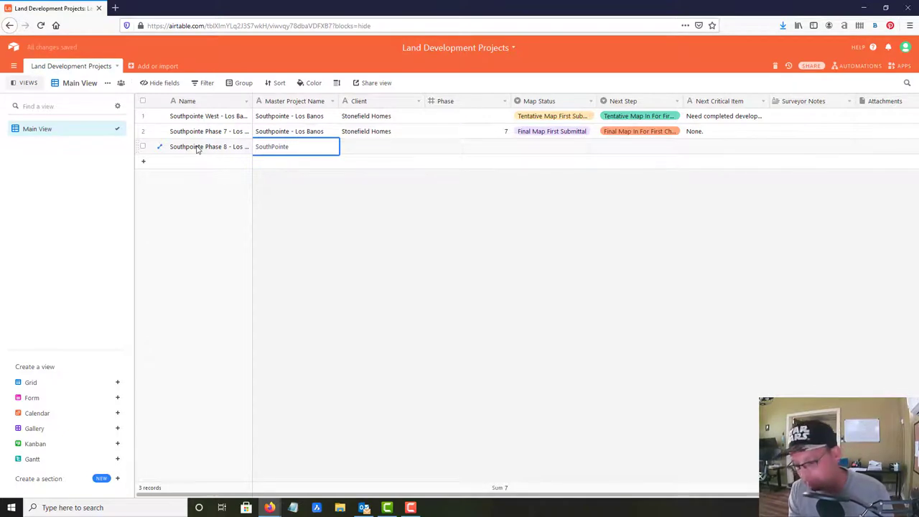
pyautogui.write(' - Los Banos')
pyautogui.press('Tab')
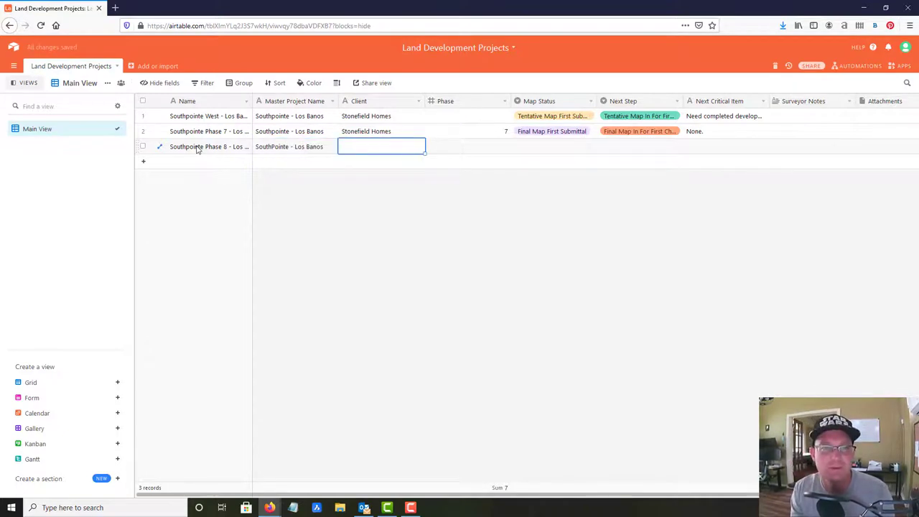
pyautogui.write('Stonefield H')
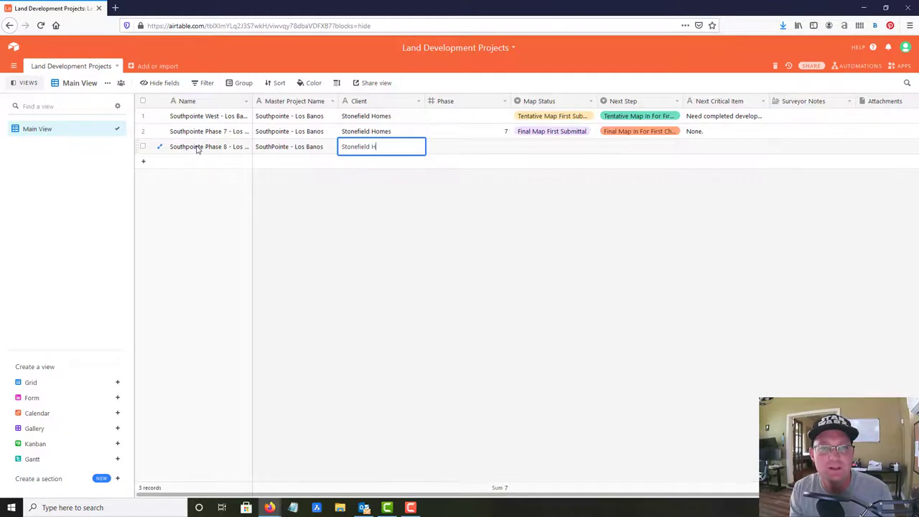
pyautogui.write('omes')
pyautogui.press('Tab')
pyautogui.write('8')
pyautogui.press('Tab')
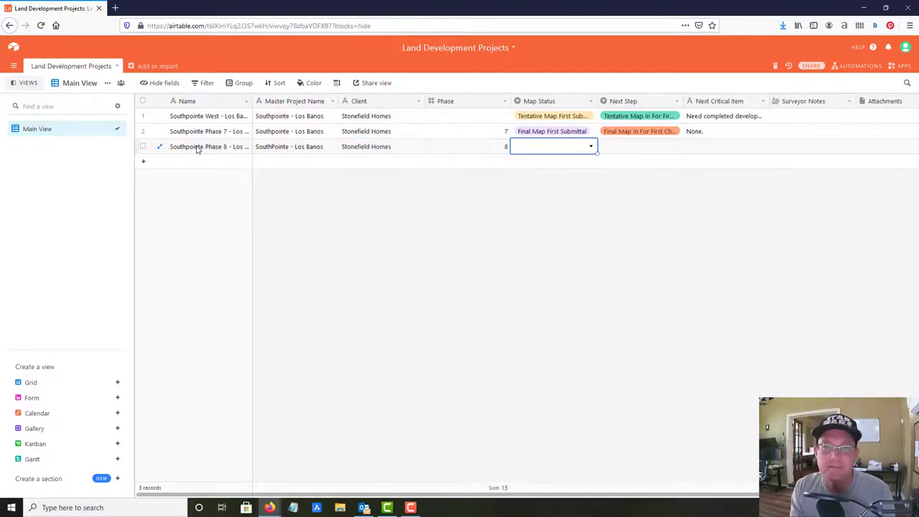
# - Give record 3 Map Status Final Map First Submittal, Next Step Final Map In For First Check, note 'Needs drafting revisions.'
pyautogui.write('F')
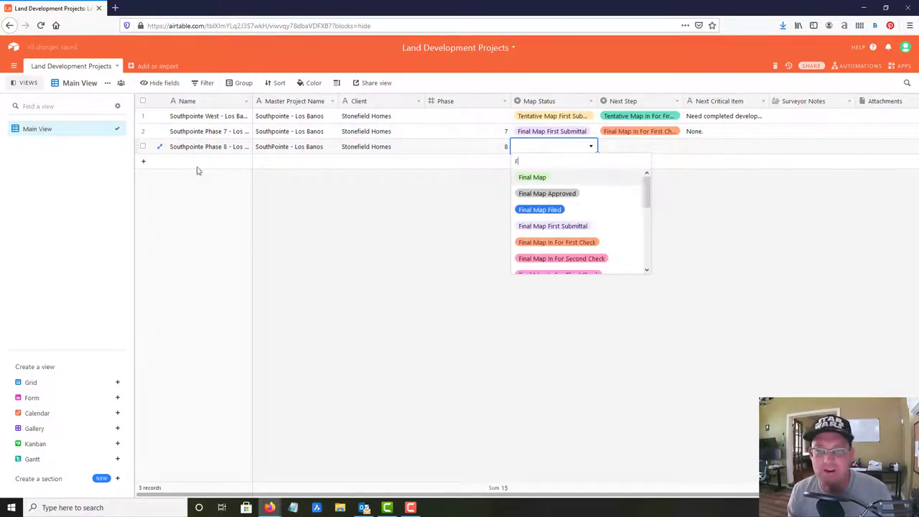
pyautogui.click(535, 226)
pyautogui.click(649, 147)
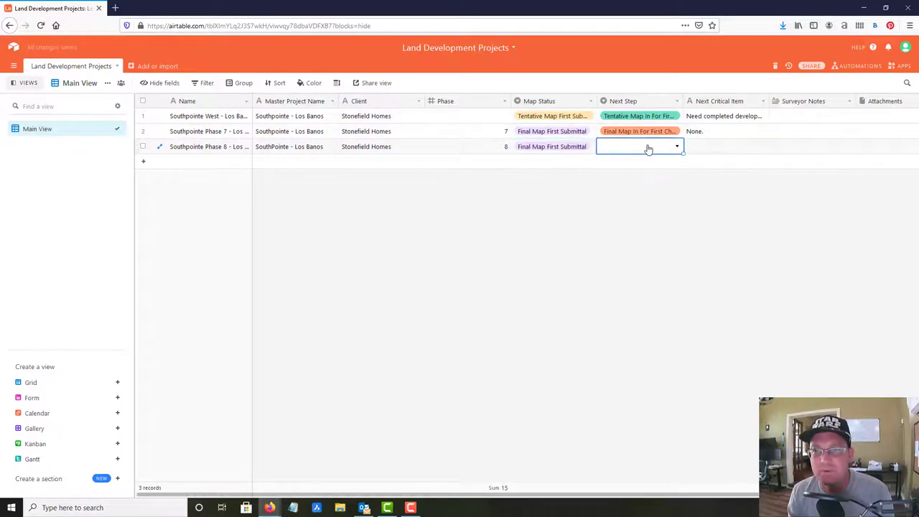
pyautogui.click(649, 147)
pyautogui.scroll(-2, 661, 215)
pyautogui.scroll(-3, 664, 247)
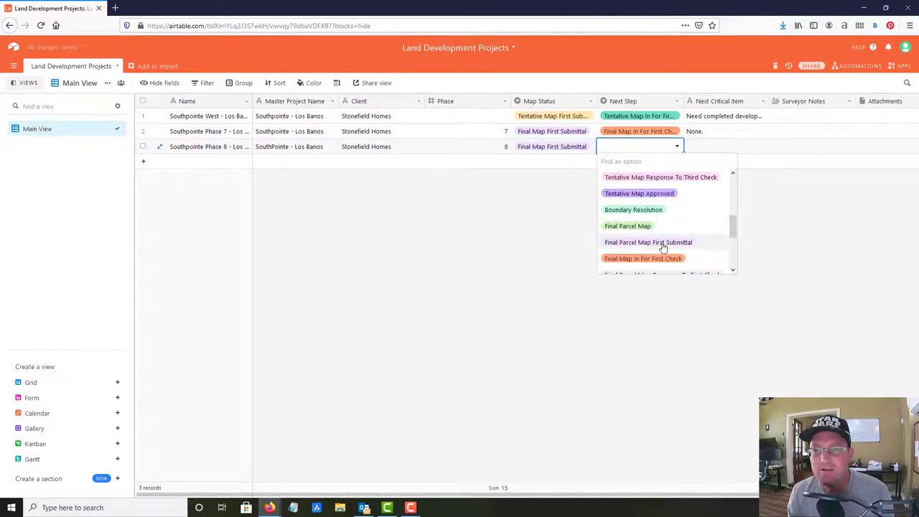
pyautogui.click(642, 259)
pyautogui.click(709, 151)
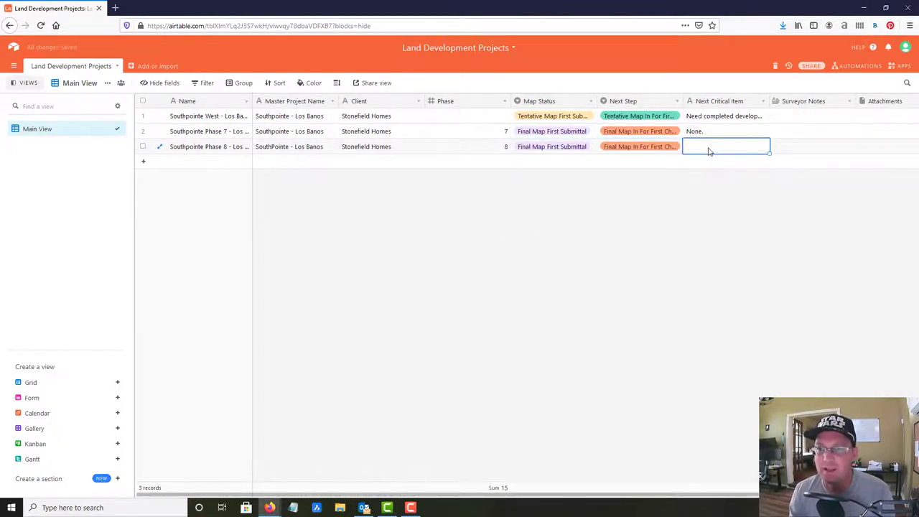
pyautogui.click(709, 151)
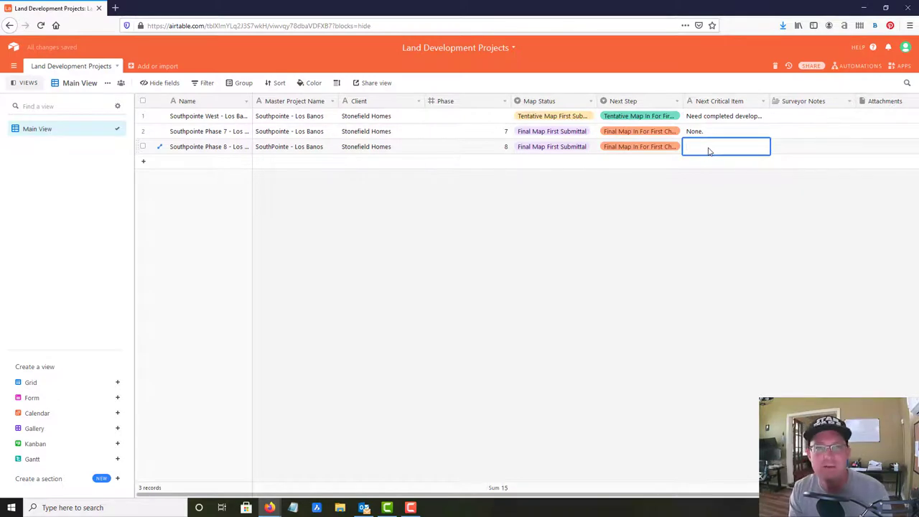
pyautogui.write('Need')
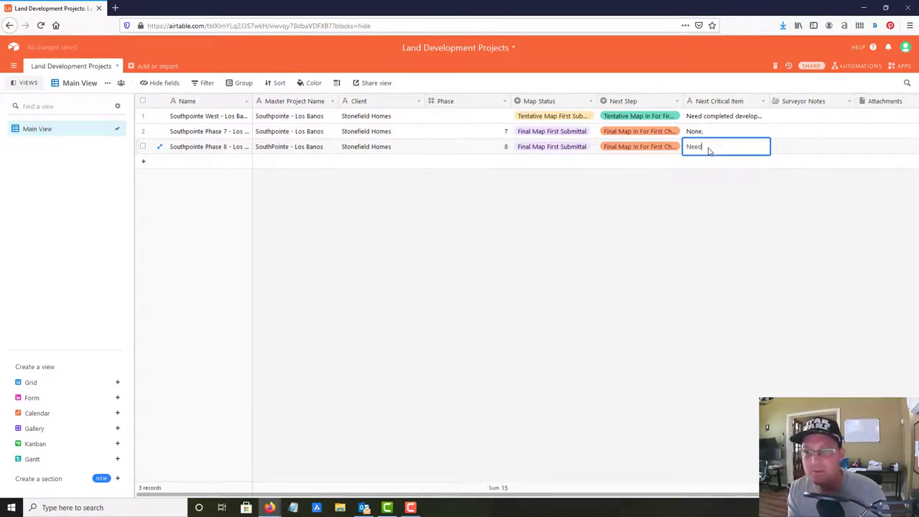
pyautogui.write('s drafting')
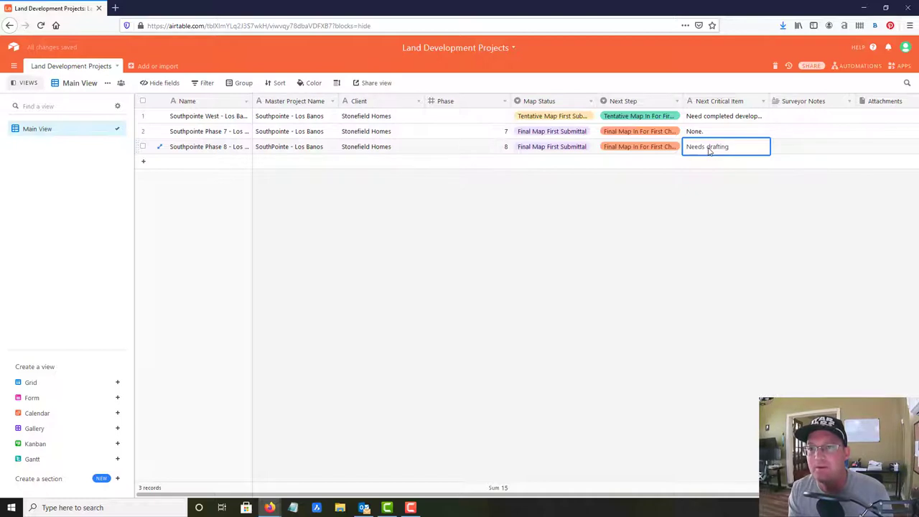
pyautogui.write(' revisions.')
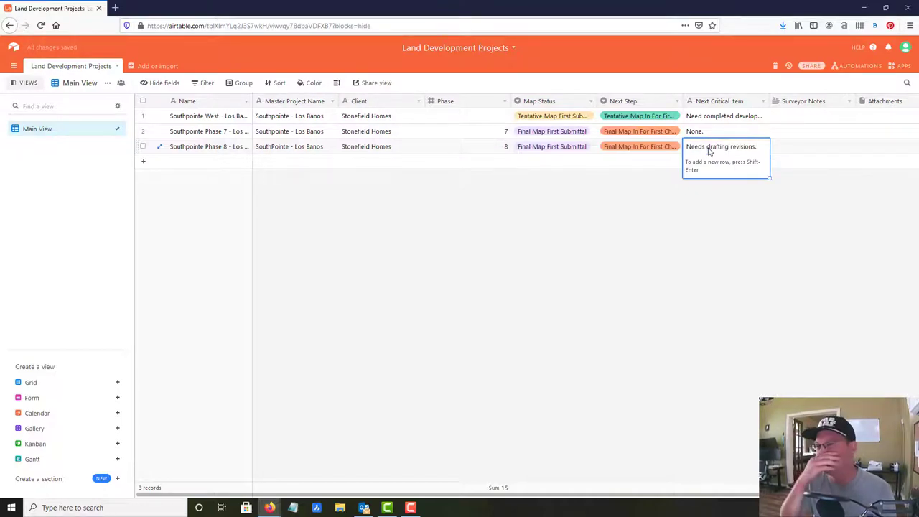
pyautogui.click(737, 199)
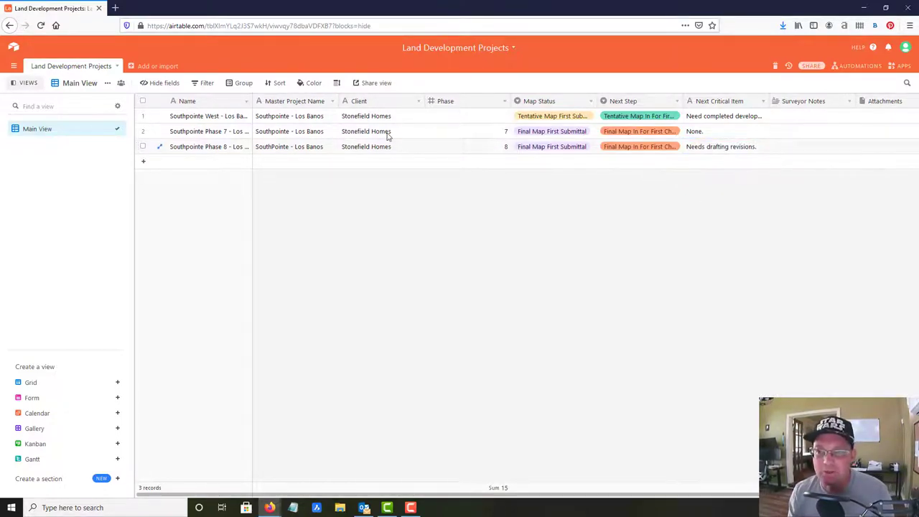
# - Add a fourth record 'Southpointe Phase 9 - Los Banos' with row 3's master project name and client pasted in
pyautogui.click(217, 167)
pyautogui.write('Sout')
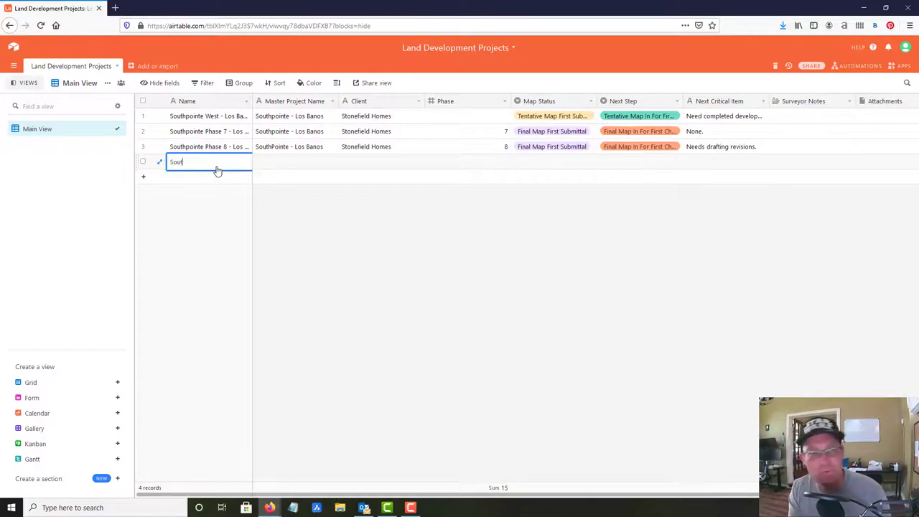
pyautogui.write('hpointe Phase ')
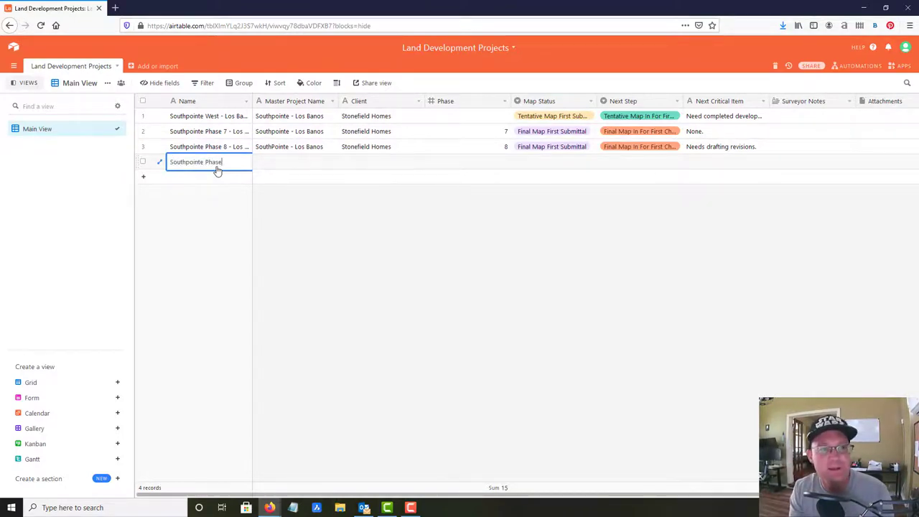
pyautogui.write('9 - Los')
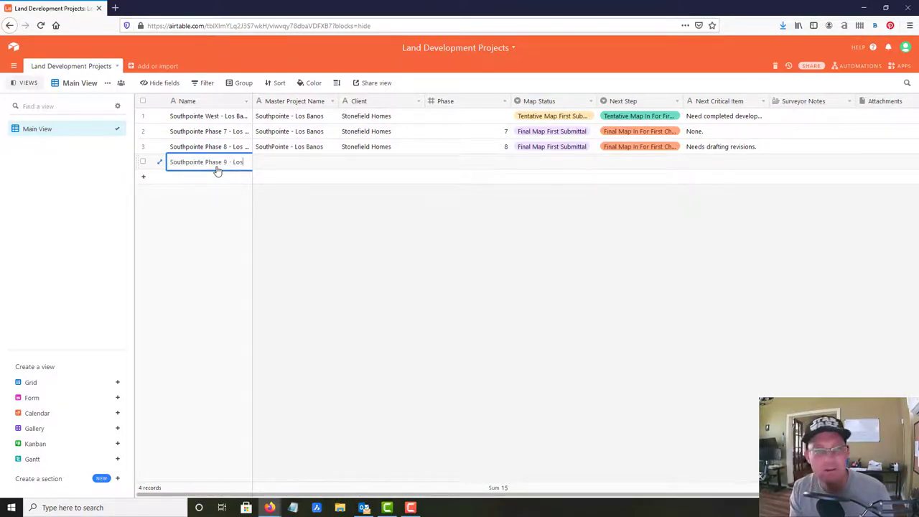
pyautogui.write(' Banos')
pyautogui.press('Tab')
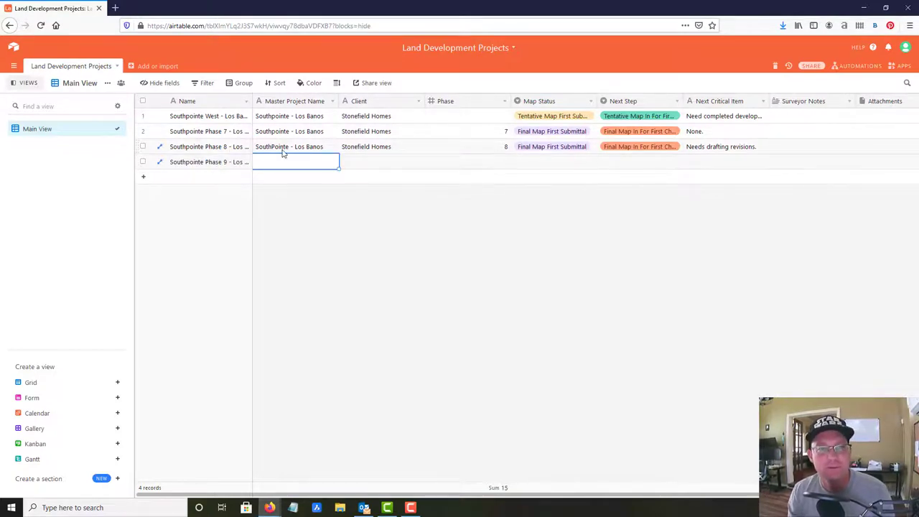
pyautogui.moveTo(284, 153); pyautogui.dragTo(364, 151)
pyautogui.hotkey('ctrl', 'c')
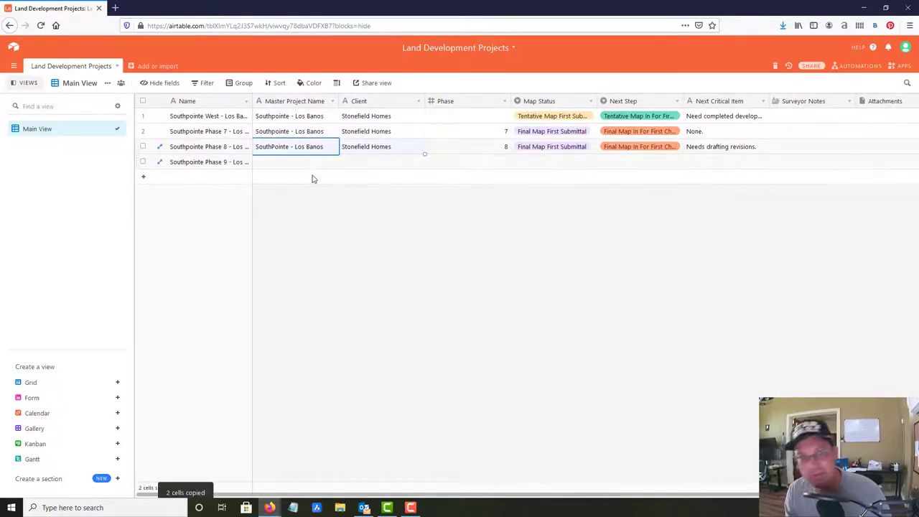
pyautogui.click(303, 163)
pyautogui.hotkey('ctrl', 'v')
# - Set Phase to 9, copy row 3's Map Status and Next Step, and enter 'Needs minor drafting revisions.'
pyautogui.click(488, 163)
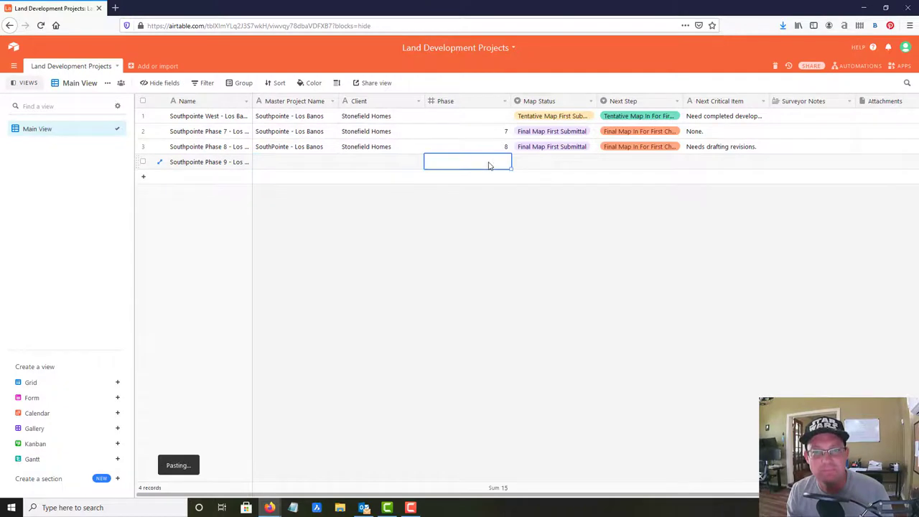
pyautogui.write('9')
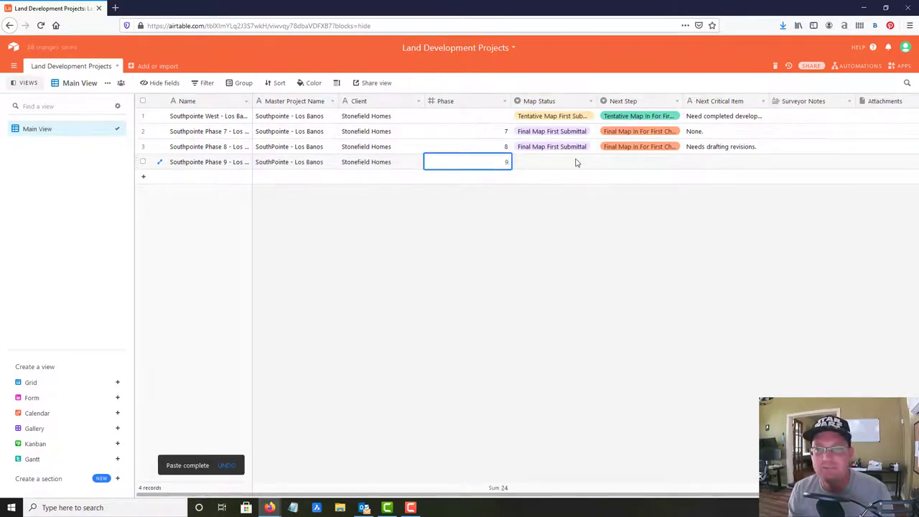
pyautogui.click(576, 163)
pyautogui.moveTo(574, 147); pyautogui.dragTo(615, 152)
pyautogui.hotkey('ctrl', 'c')
pyautogui.click(567, 164)
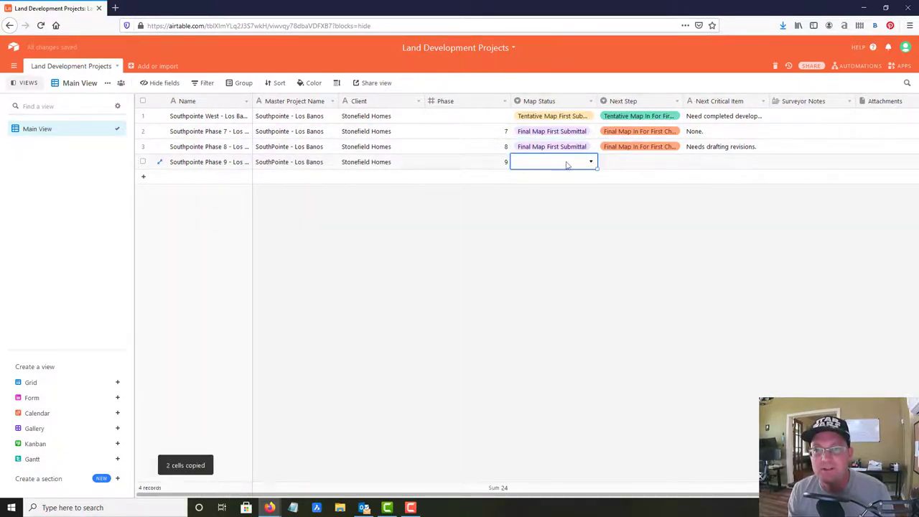
pyautogui.hotkey('ctrl', 'v')
pyautogui.click(730, 164)
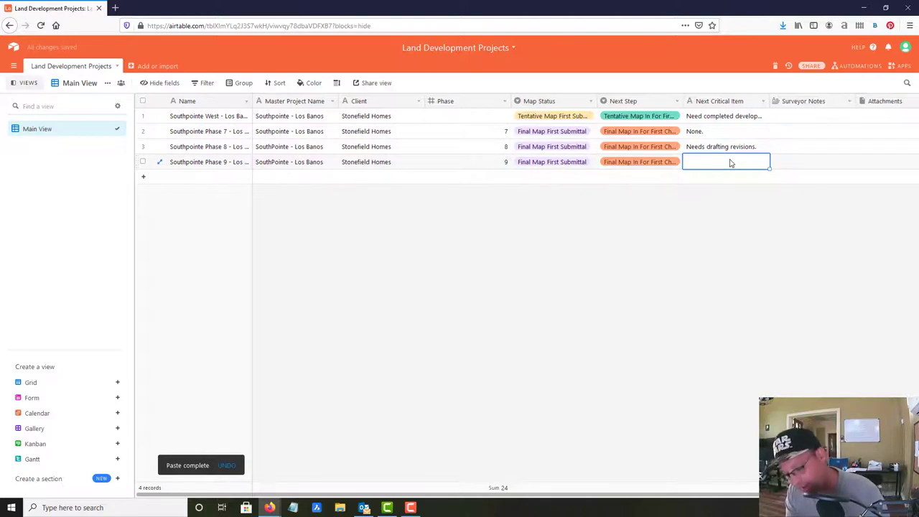
pyautogui.write('Needs minor')
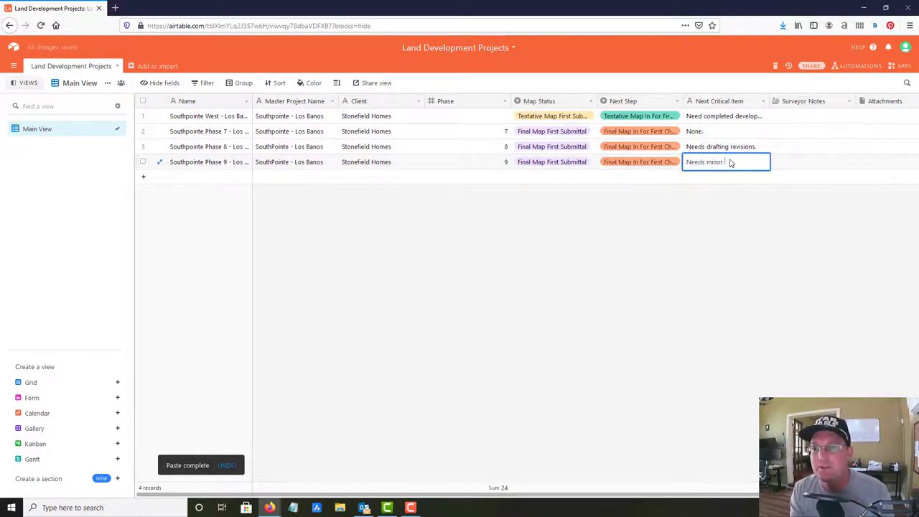
pyautogui.write(' drafting rev')
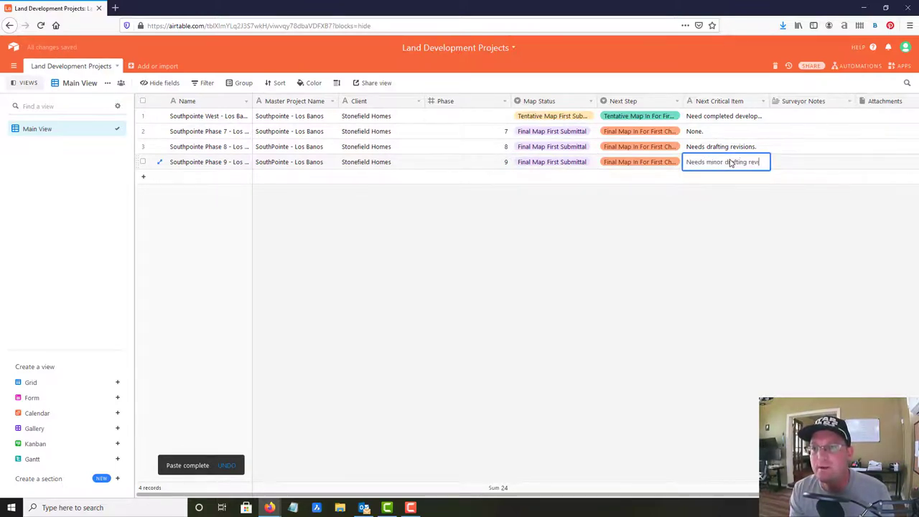
pyautogui.write('isions.')
pyautogui.click(511, 268)
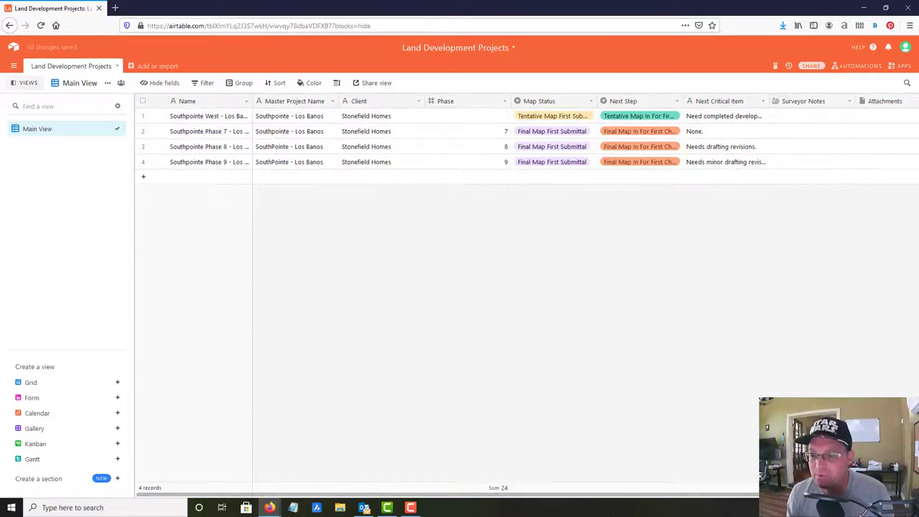
# - Add a new field named 'Map Type' at the end of the table
pyautogui.moveTo(538, 498); pyautogui.dragTo(841, 215)
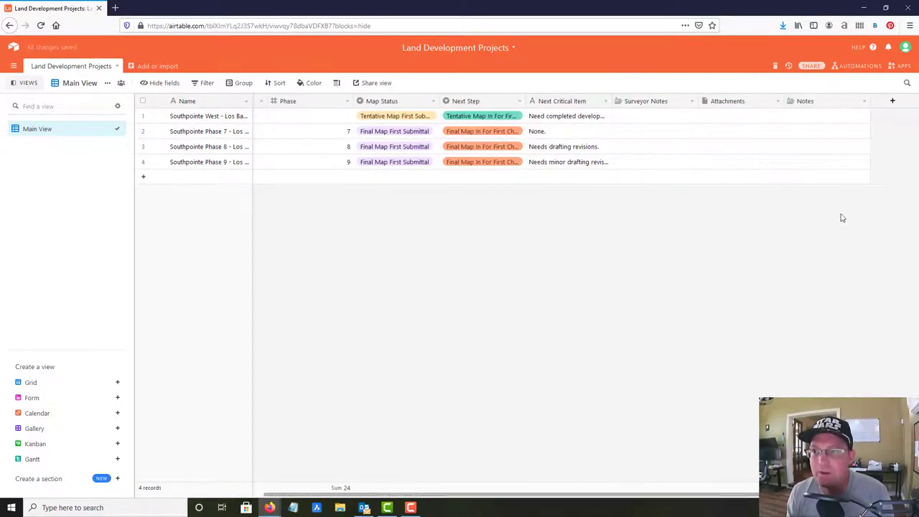
pyautogui.click(900, 105)
pyautogui.write('Map')
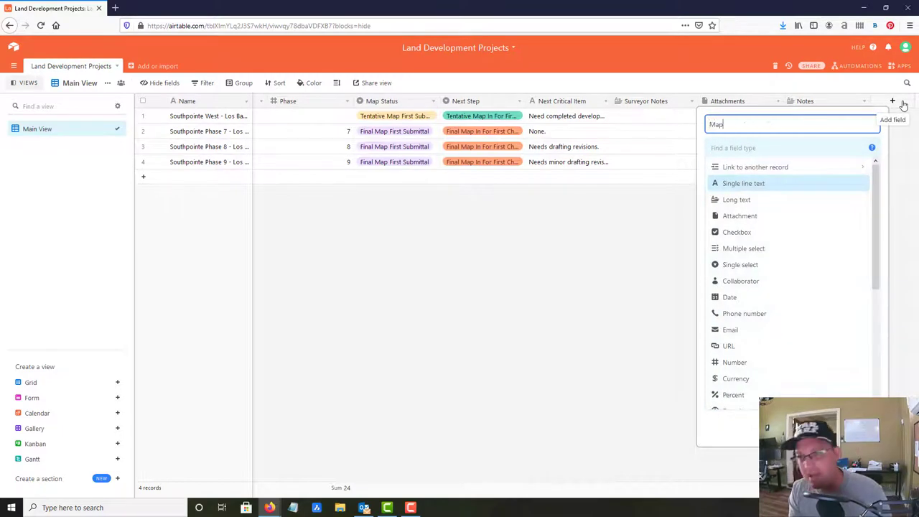
pyautogui.write(' Type')
pyautogui.press('Return')
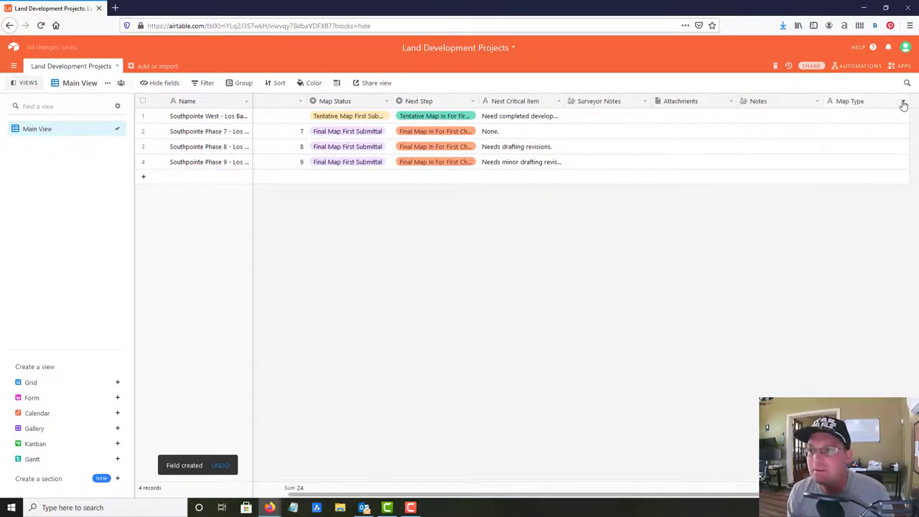
# - Reopen the Map Type field's settings and show the list of field types
pyautogui.click(903, 101)
pyautogui.click(892, 125)
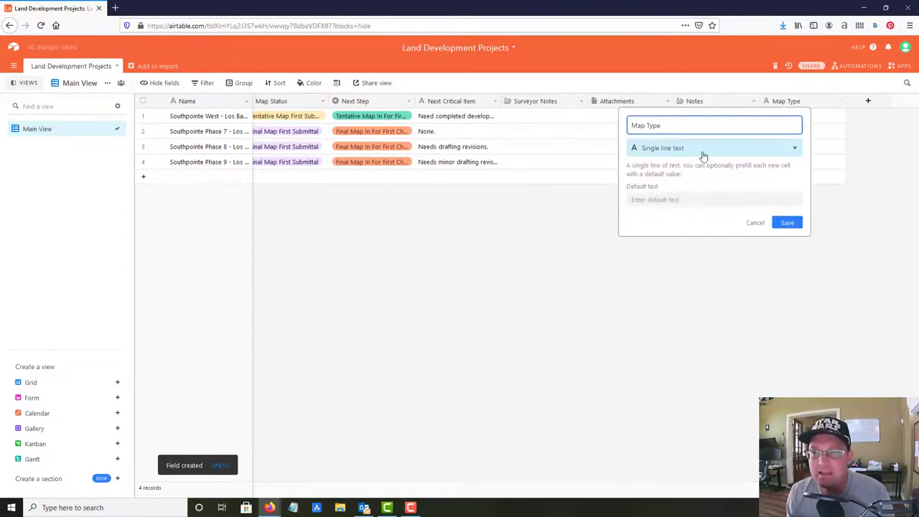
pyautogui.click(704, 153)
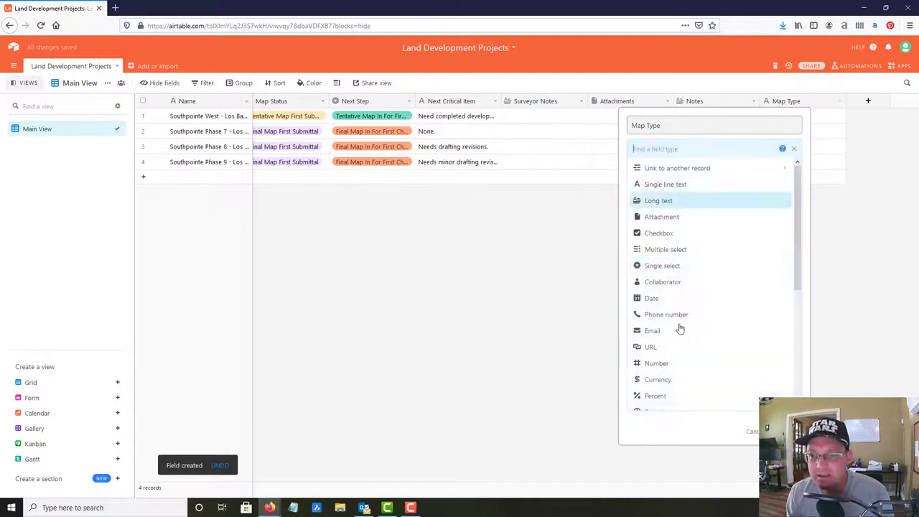
# - Make Map Type a single select with the option 'Tentative Large Lot Parcel Map'
pyautogui.click(677, 265)
pyautogui.click(658, 228)
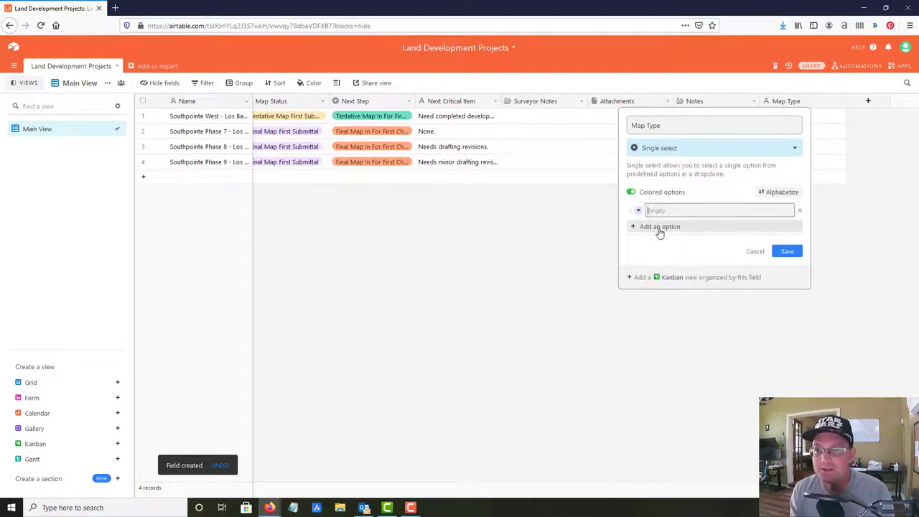
pyautogui.write('te')
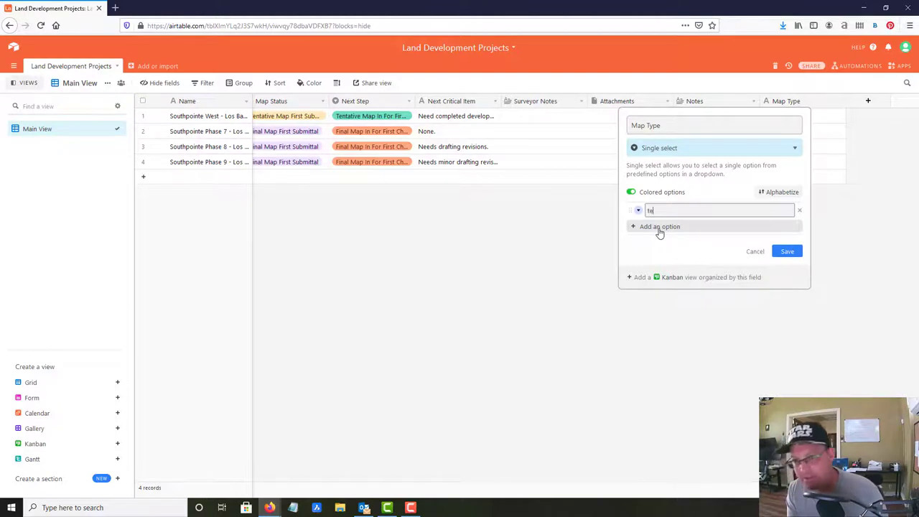
pyautogui.write('a')
pyautogui.press('BackSpace')
pyautogui.press('BackSpace')
pyautogui.press('BackSpace')
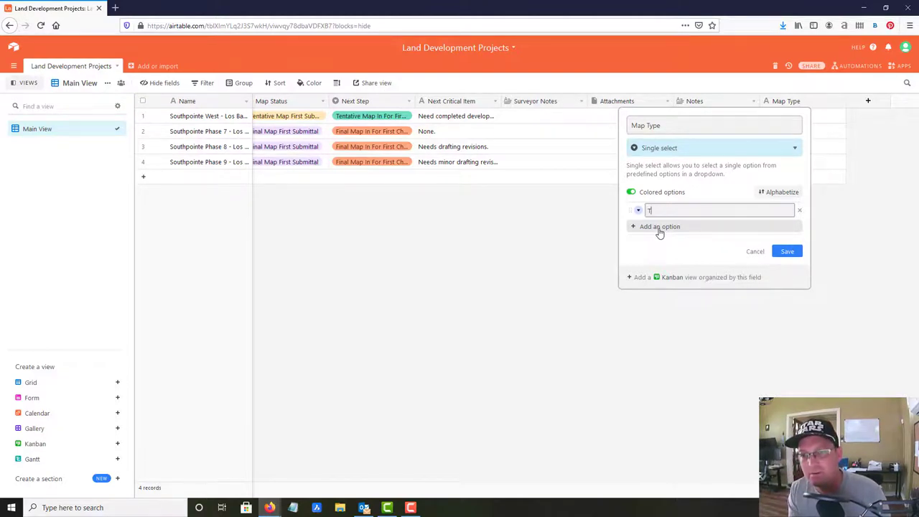
pyautogui.write('Tentative Large Lot')
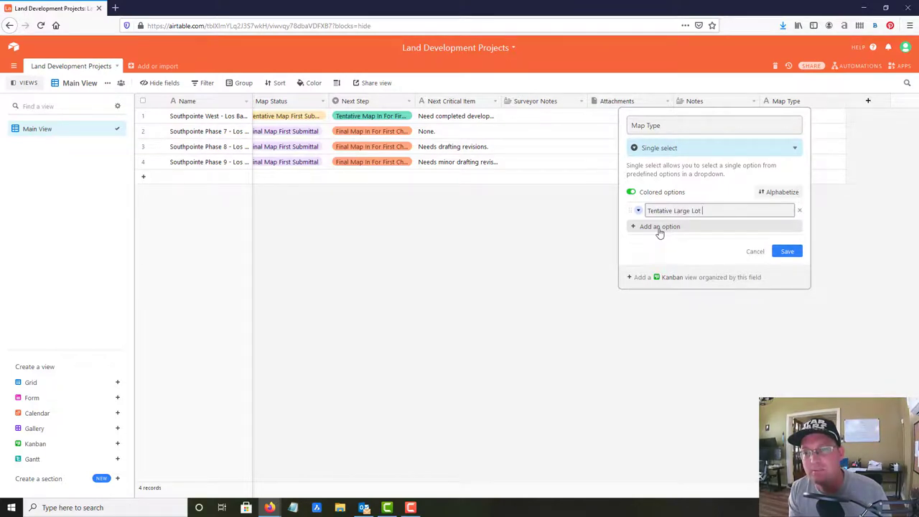
pyautogui.write('cel Map')
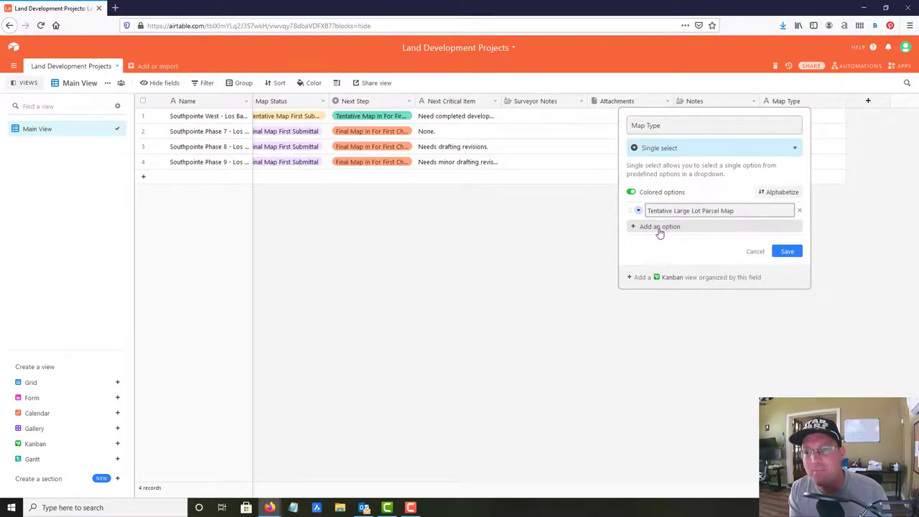
pyautogui.press('BackSpace')
pyautogui.press('BackSpace')
pyautogui.press('BackSpace')
pyautogui.press('BackSpace')
pyautogui.press('BackSpace')
pyautogui.press('BackSpace')
pyautogui.press('BackSpace')
pyautogui.press('BackSpace')
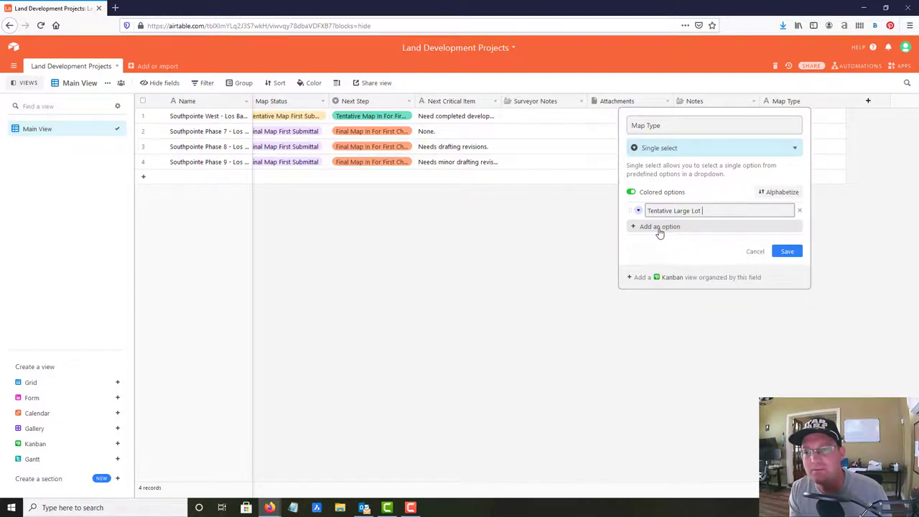
pyautogui.write('arcel Map')
pyautogui.press('Return')
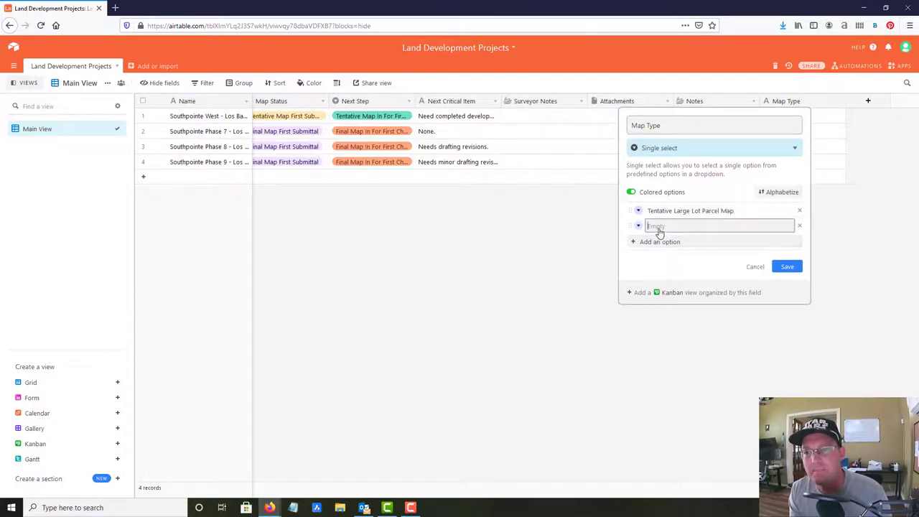
# - Add the second option 'Tentative Large Lot Subdivision Map', replacing the word Final with Subdivision
pyautogui.write('Tentative Large')
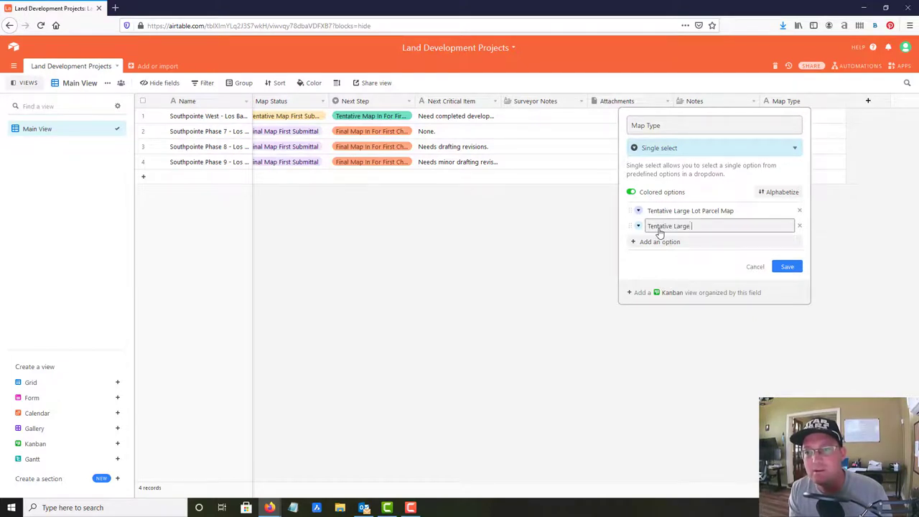
pyautogui.write(' Lot Final Map')
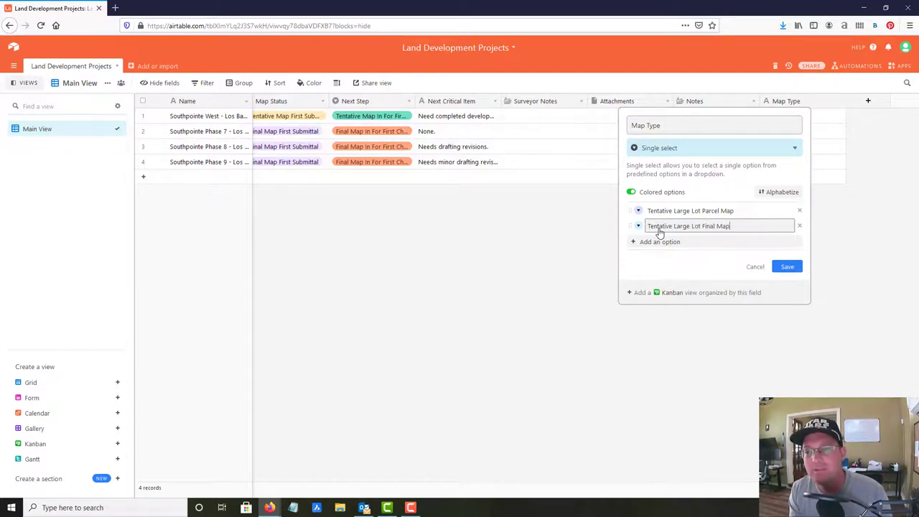
pyautogui.press('Return')
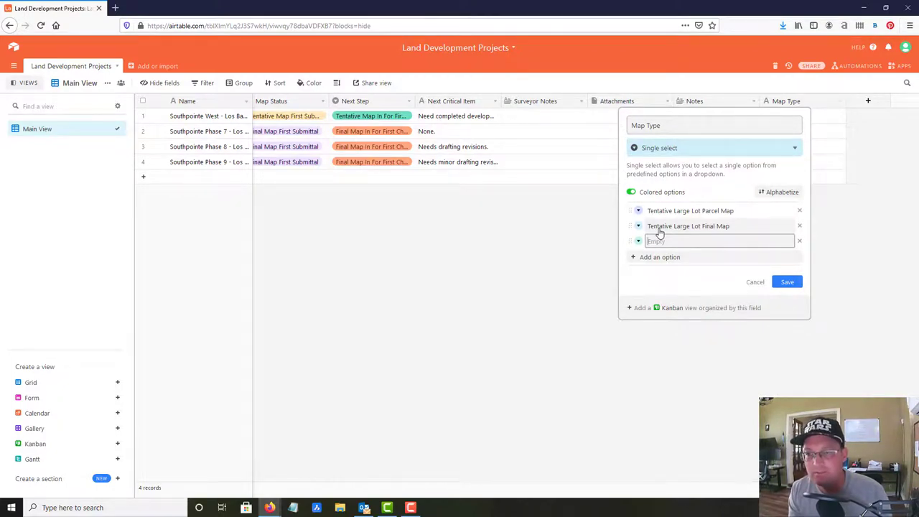
pyautogui.click(718, 226)
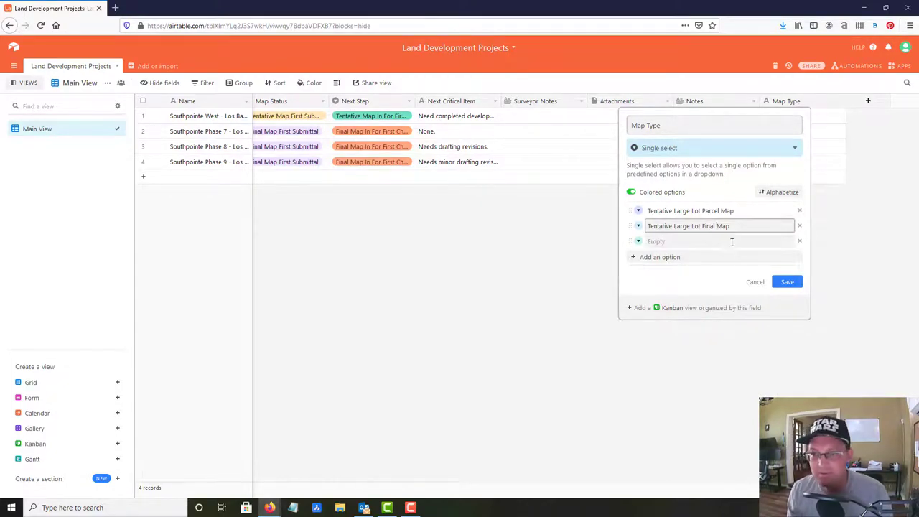
pyautogui.press('BackSpace')
pyautogui.press('BackSpace')
pyautogui.press('BackSpace')
pyautogui.press('BackSpace')
pyautogui.press('BackSpace')
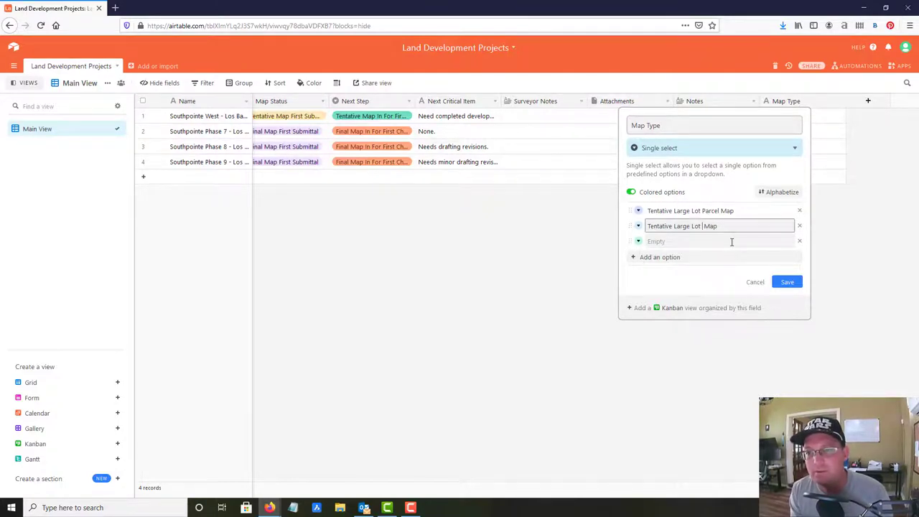
pyautogui.write('S ')
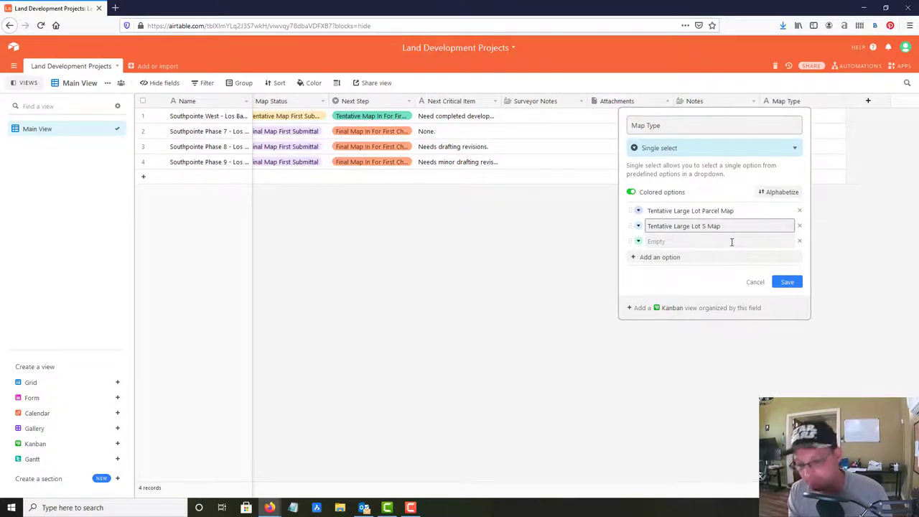
pyautogui.write('ubdivision')
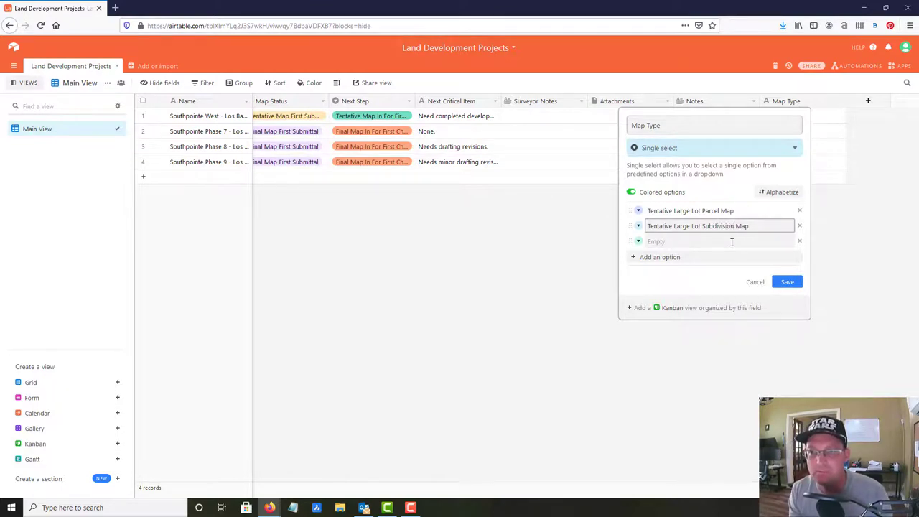
pyautogui.press('Return')
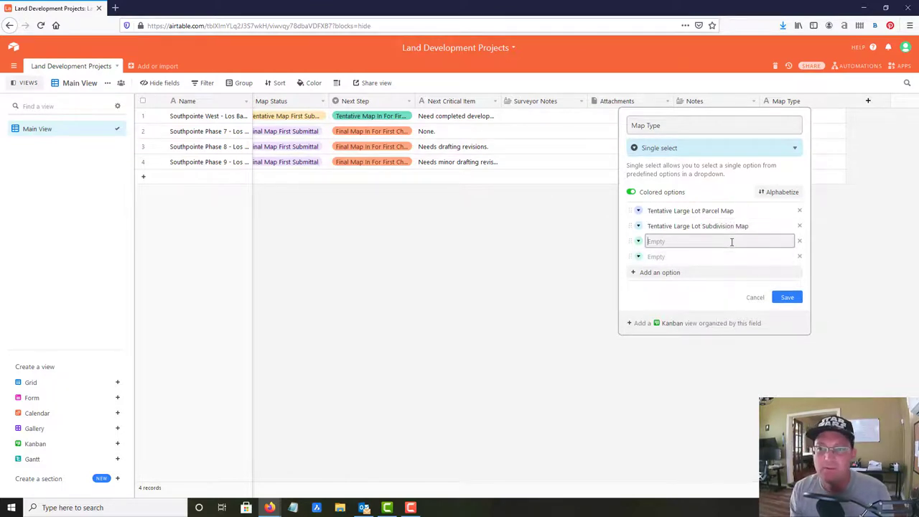
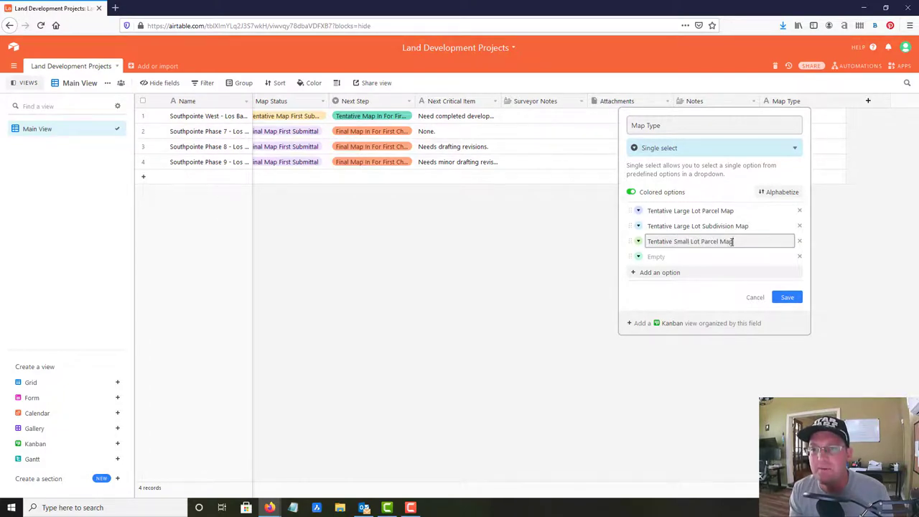
# - Add Final Large/Small Lot Parcel Map and Subdivision Map options to the Map Type field
pyautogui.press('Return')
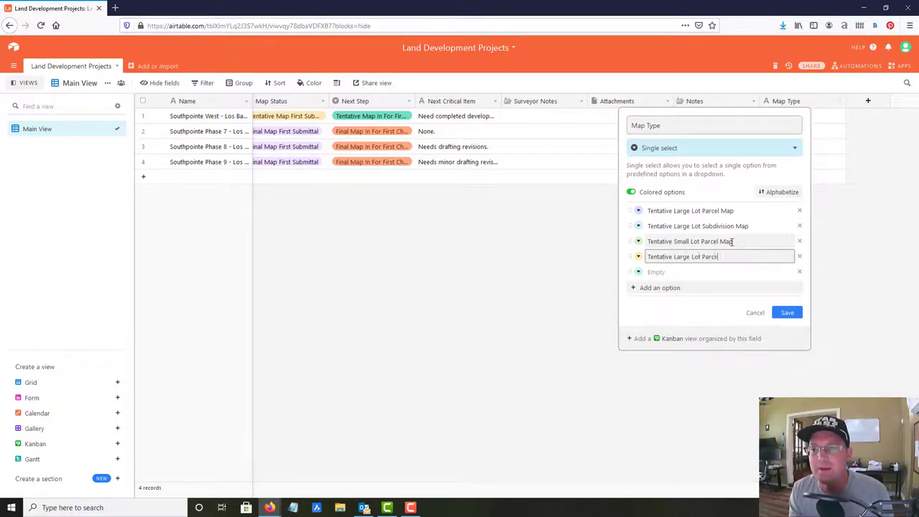
pyautogui.press('Return')
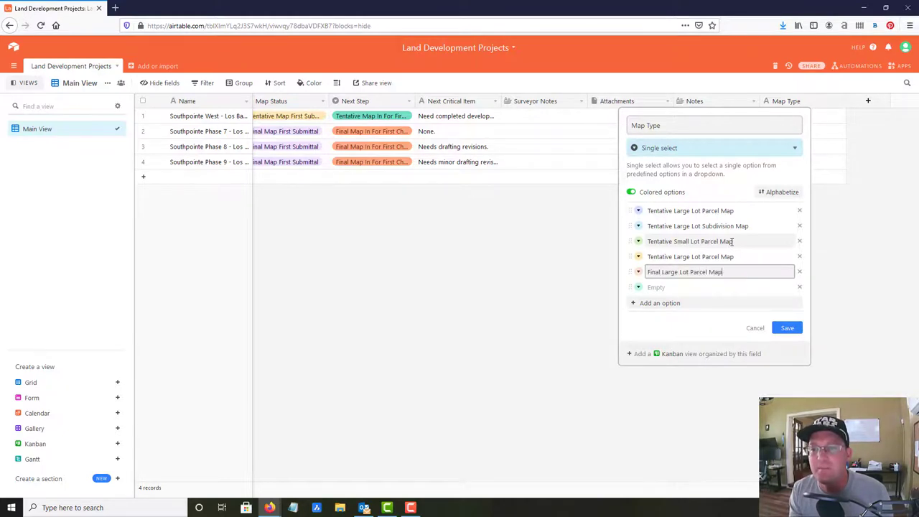
pyautogui.press('Return')
pyautogui.write('F')
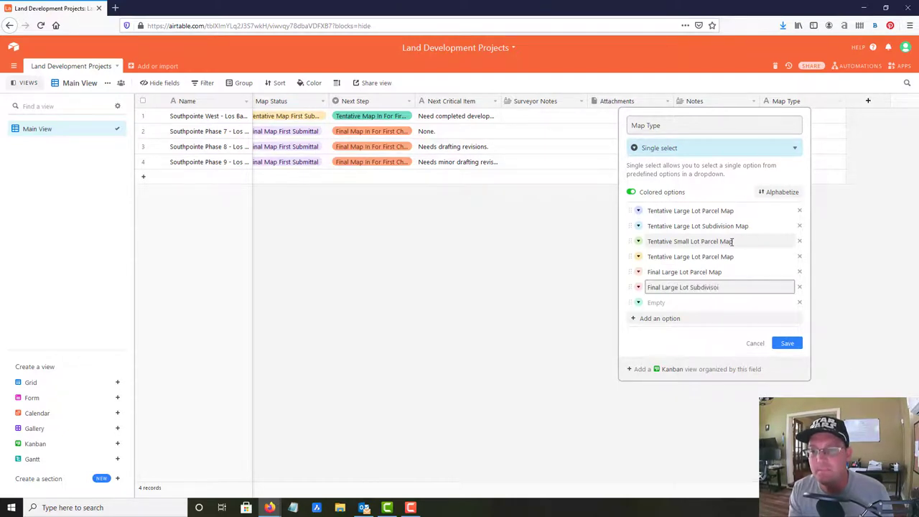
pyautogui.write('inal Large Lot Subdivision Map')
pyautogui.press('Return')
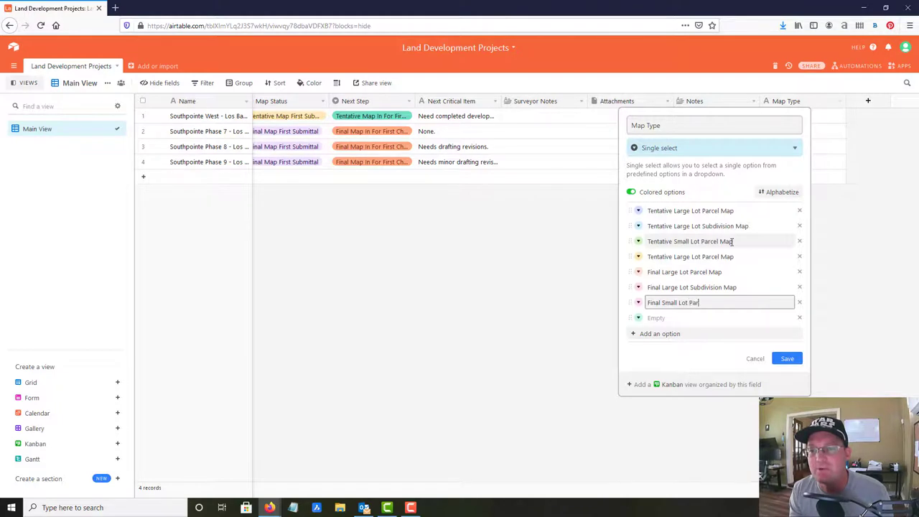
pyautogui.press('Return')
pyautogui.write('F')
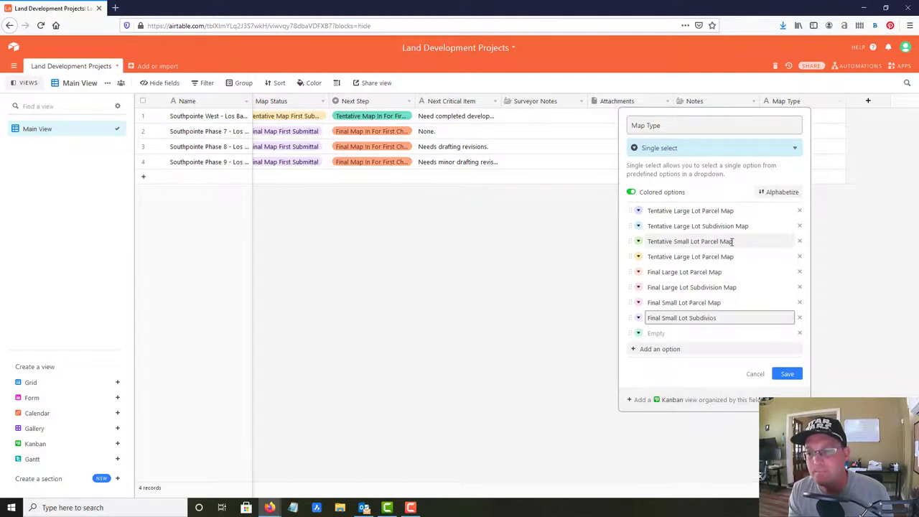
pyautogui.write('inal Small Lot Subdivision Map')
pyautogui.press('Return')
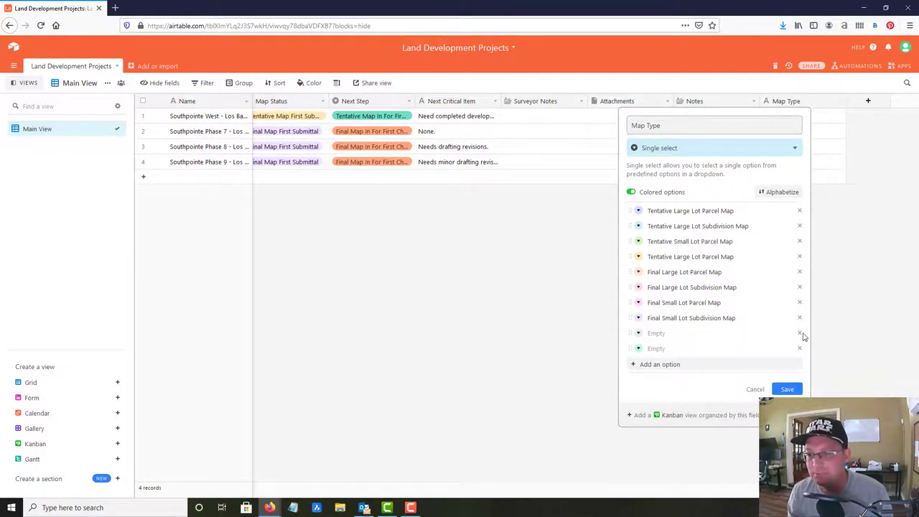
# - Remove the two empty option rows and save the Map Type field
pyautogui.click(800, 335)
pyautogui.click(800, 334)
pyautogui.click(800, 362)
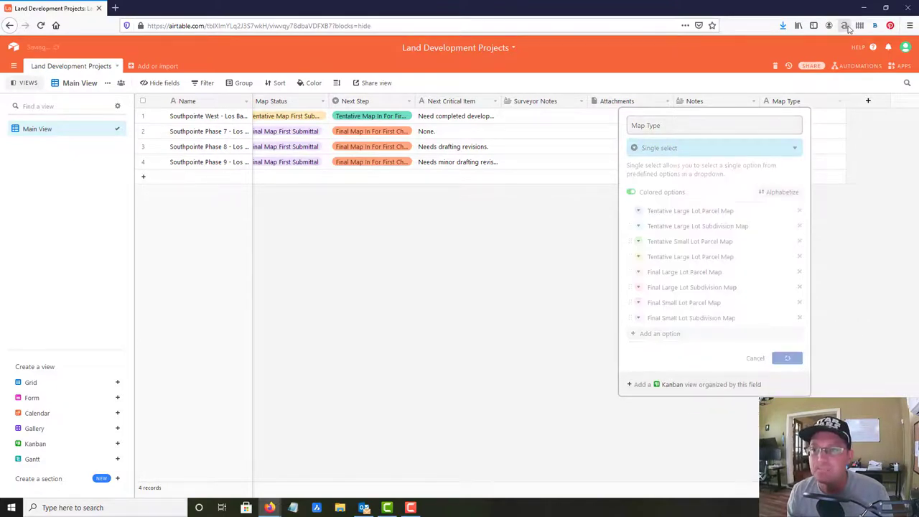
# - Move the Map Type column beside Phase and set row 1 to Final Large Lot Subdivision Map
pyautogui.moveTo(814, 101); pyautogui.dragTo(507, 107)
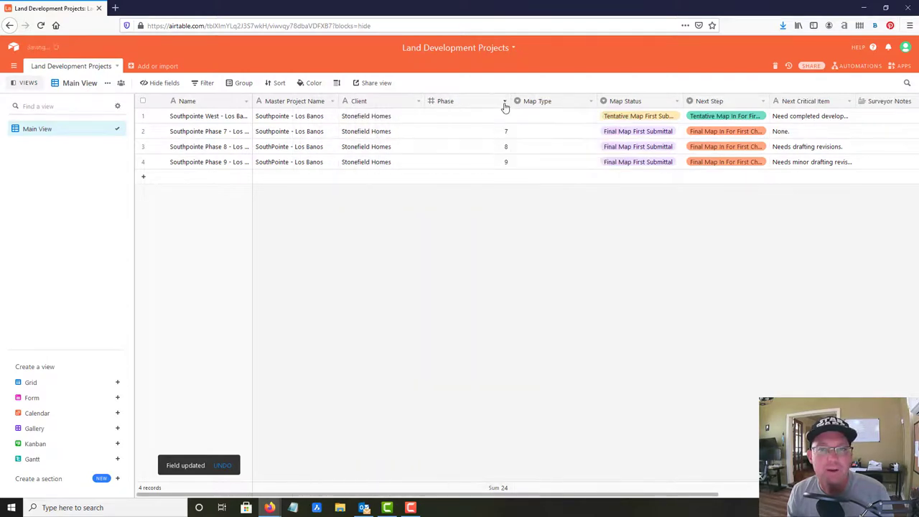
pyautogui.click(596, 121)
pyautogui.click(592, 117)
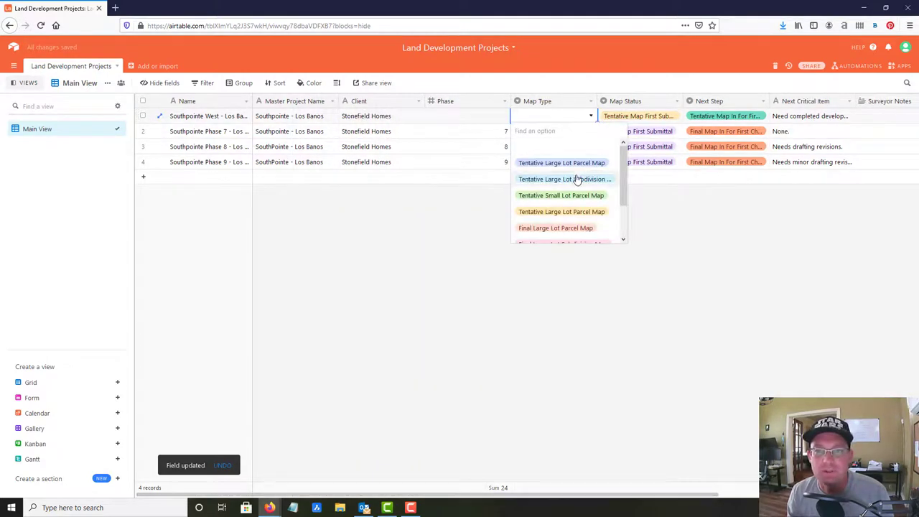
pyautogui.click(564, 237)
# - Set Map Type for rows 2–4 to Final Small Lot Subdivision Map
pyautogui.click(576, 135)
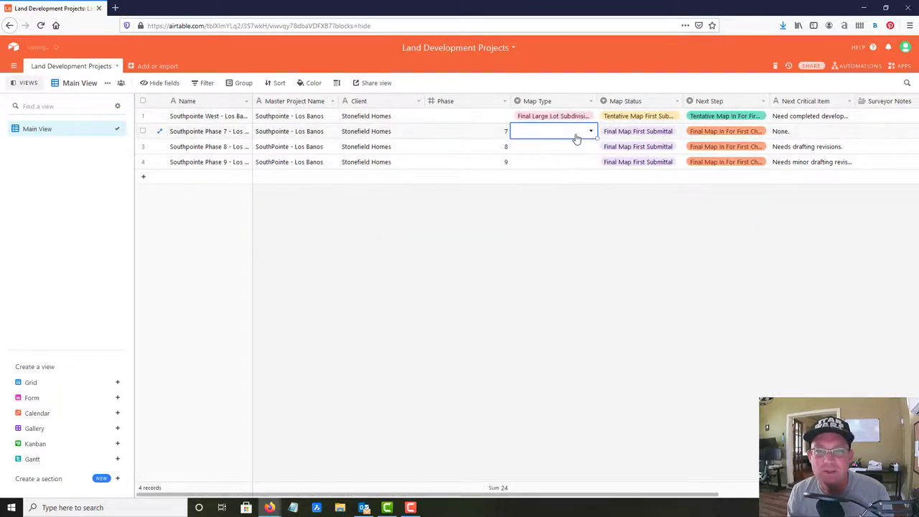
pyautogui.click(577, 138)
pyautogui.scroll(-1, 575, 213)
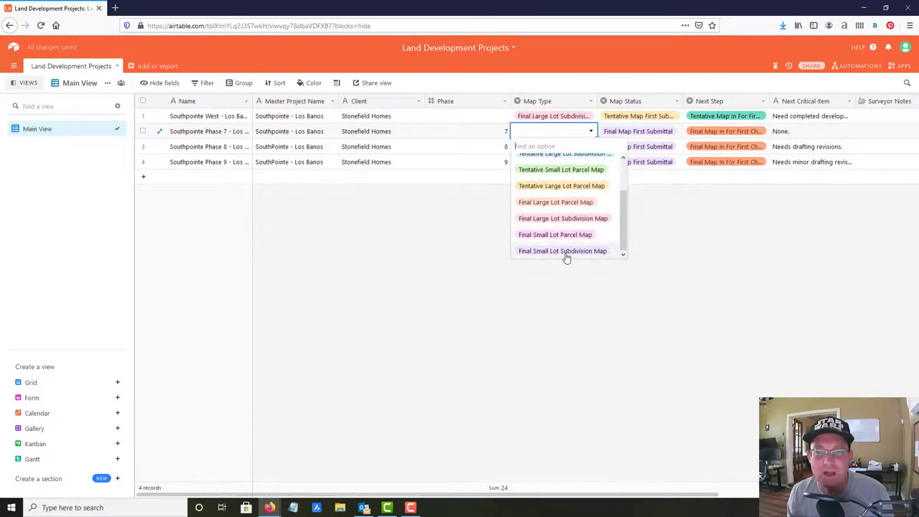
pyautogui.click(568, 251)
pyautogui.click(573, 148)
pyautogui.click(573, 149)
pyautogui.scroll(-2, 571, 255)
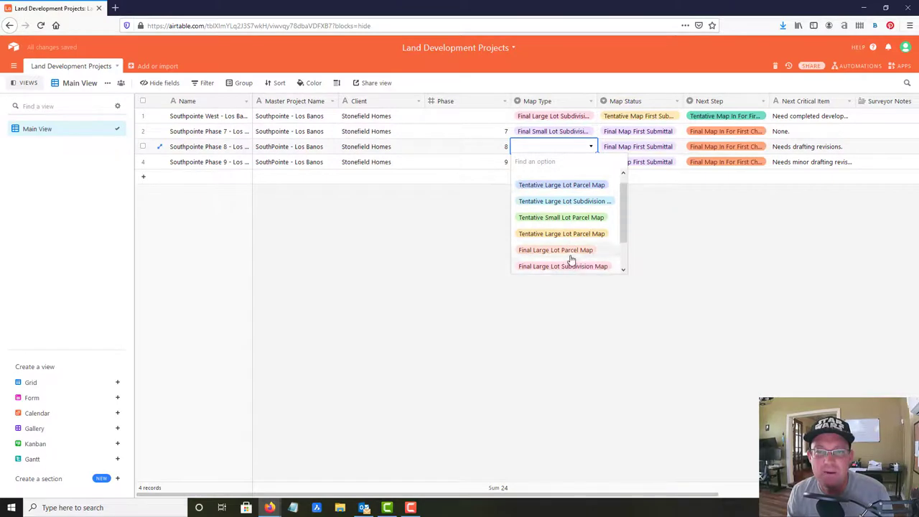
pyautogui.click(568, 263)
pyautogui.click(559, 164)
pyautogui.click(559, 167)
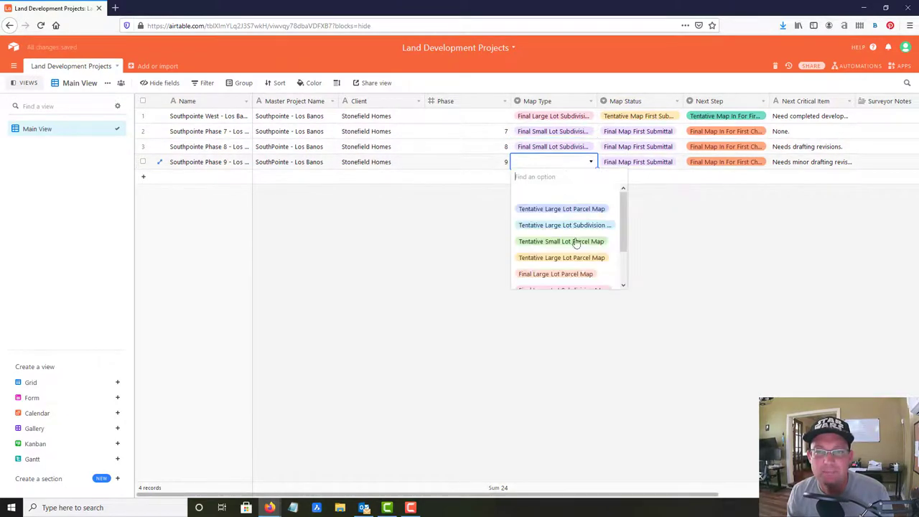
pyautogui.scroll(-3, 570, 273)
pyautogui.click(571, 280)
pyautogui.click(850, 353)
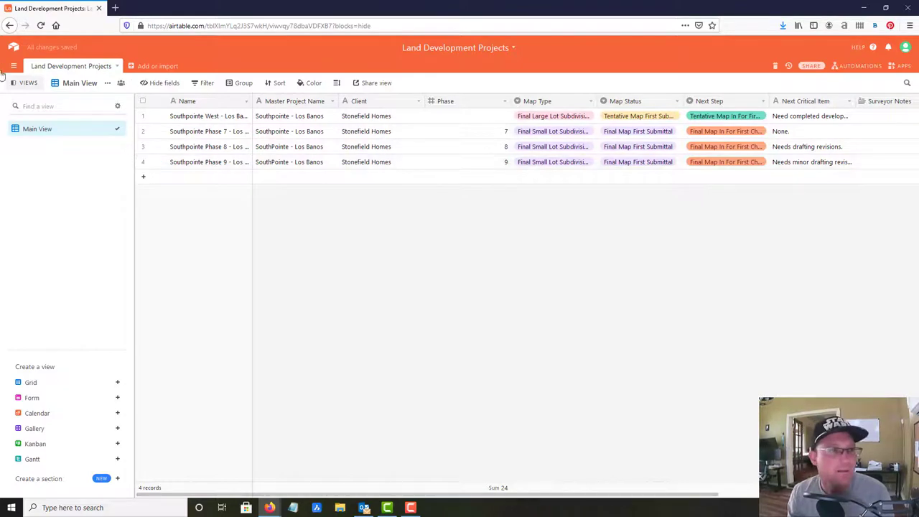
# - Create a new grid view named 'Tentative Maps'
pyautogui.click(37, 106)
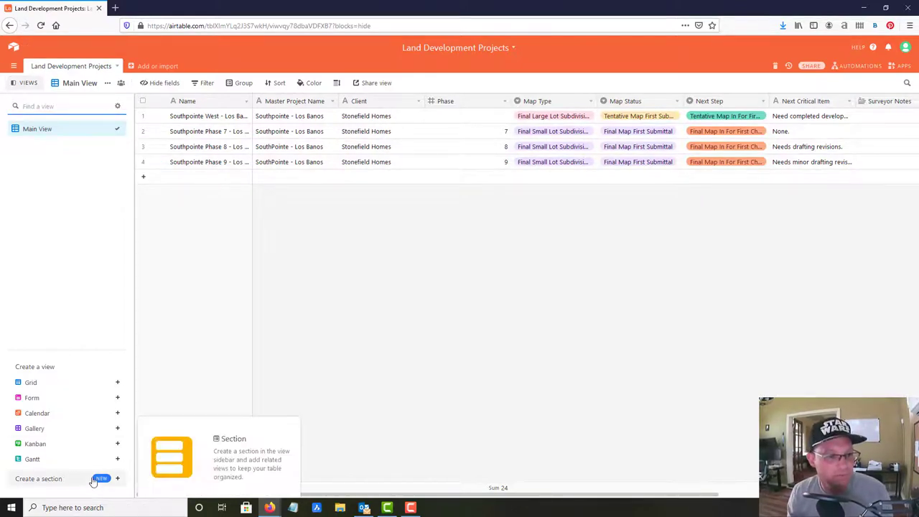
pyautogui.click(118, 383)
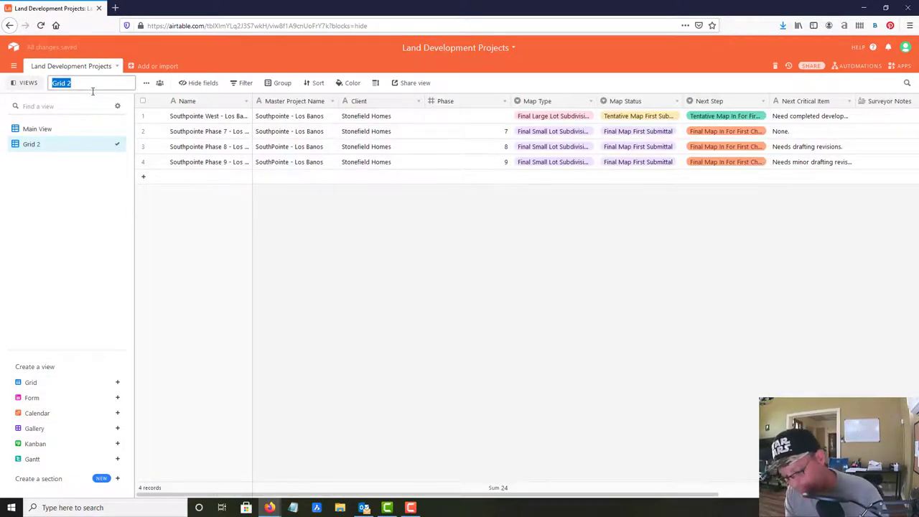
pyautogui.write('Tentative Maps')
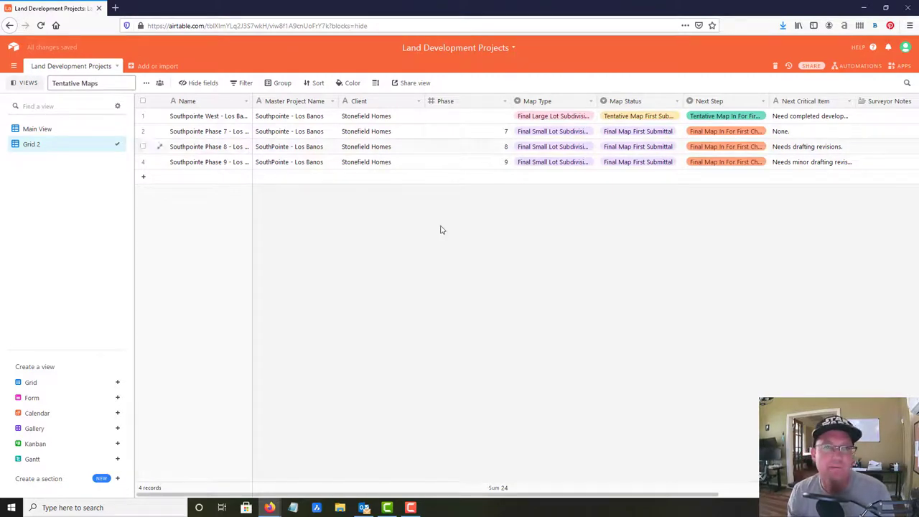
pyautogui.click(445, 229)
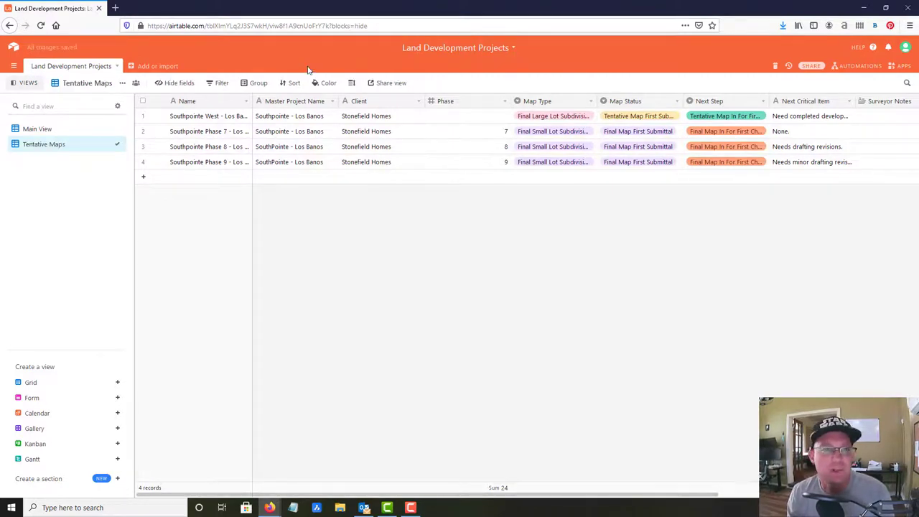
# - Add a first filter: Map Type is Tentative Large Lot Subdivision Map
pyautogui.click(216, 83)
pyautogui.click(232, 123)
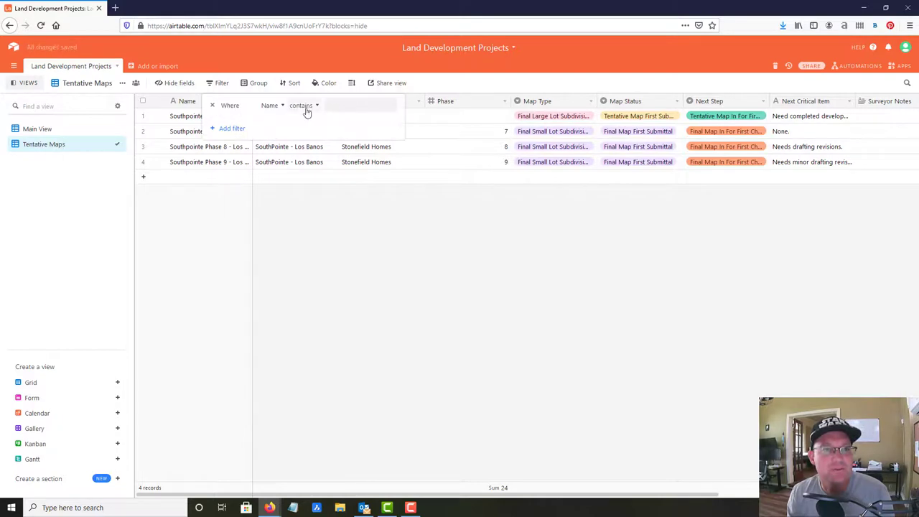
pyautogui.click(280, 108)
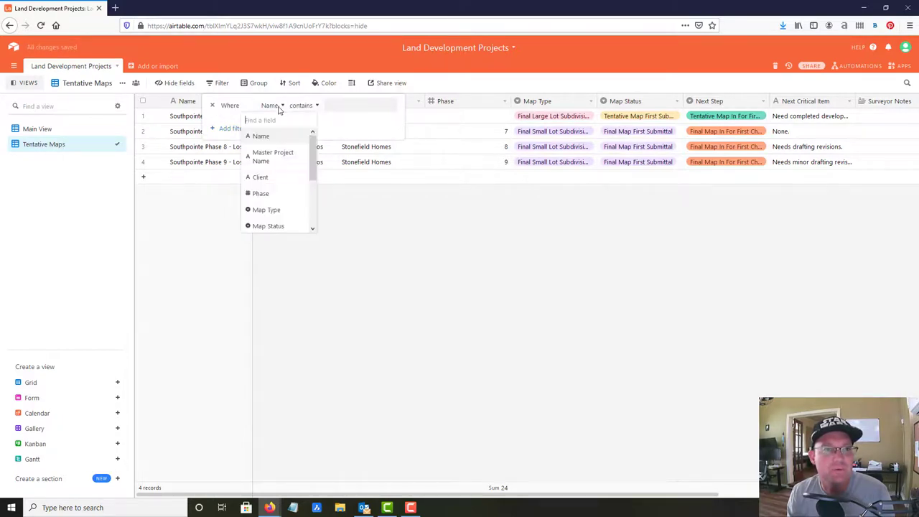
pyautogui.click(282, 210)
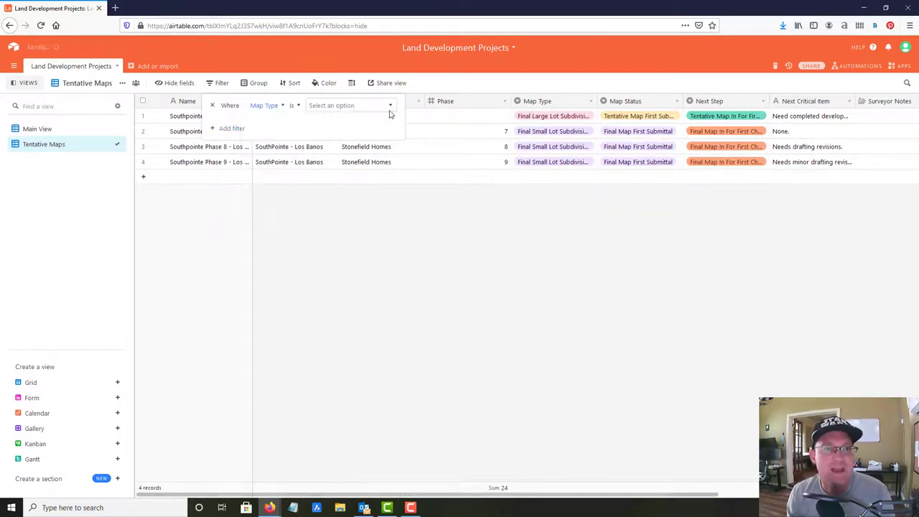
pyautogui.click(351, 107)
pyautogui.click(353, 136)
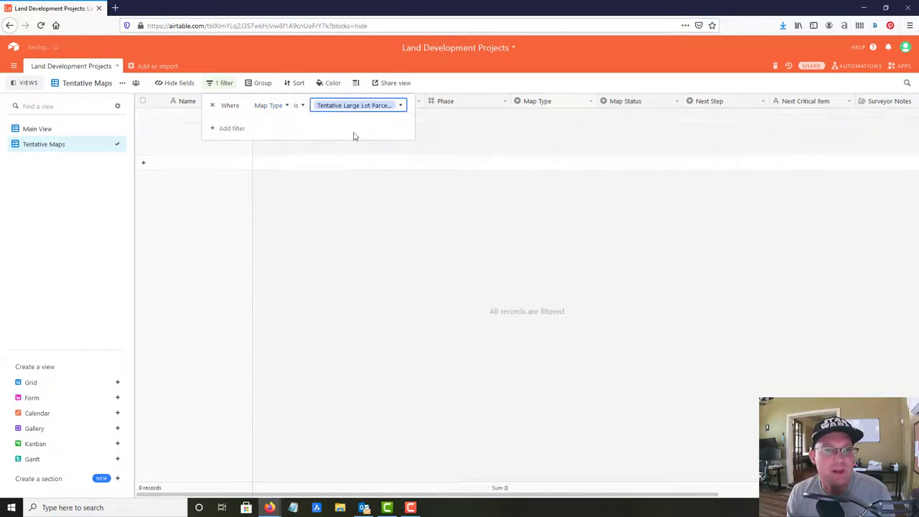
pyautogui.click(361, 109)
pyautogui.click(364, 151)
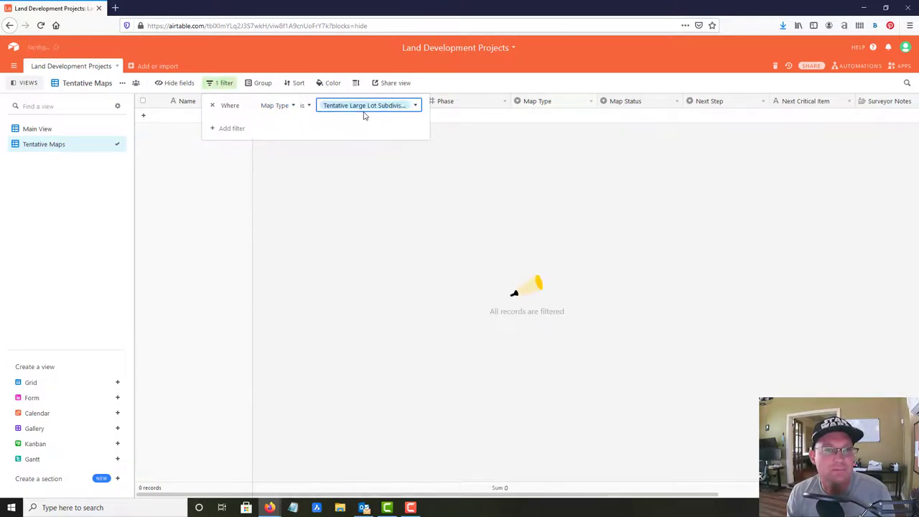
# - Add a second Or filter: Map Type is Tentative Large Lot Parcel Map
pyautogui.click(227, 129)
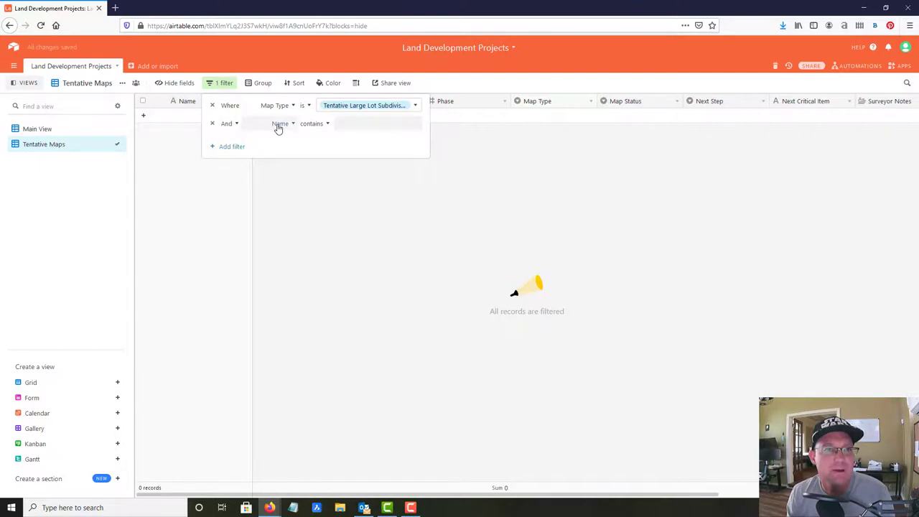
pyautogui.click(279, 124)
pyautogui.scroll(-3, 278, 184)
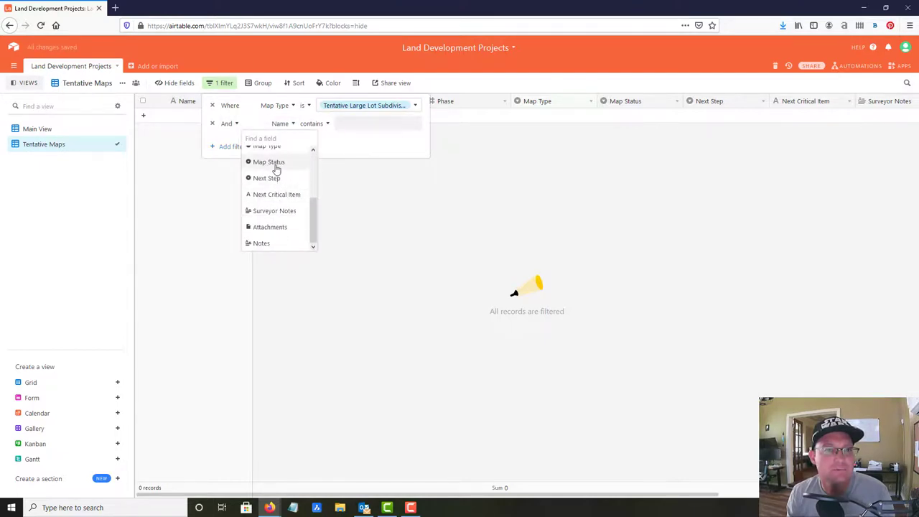
pyautogui.scroll(2, 277, 172)
pyautogui.click(273, 195)
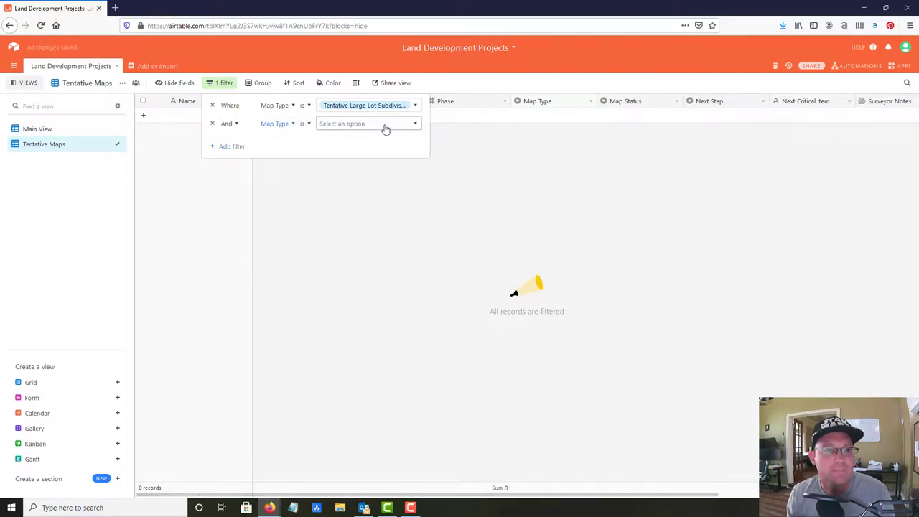
pyautogui.click(234, 125)
pyautogui.click(229, 155)
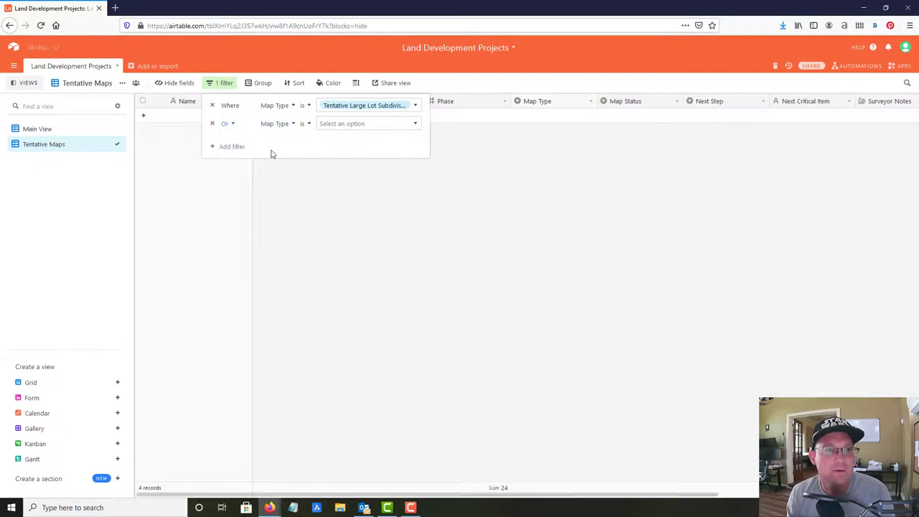
pyautogui.click(416, 124)
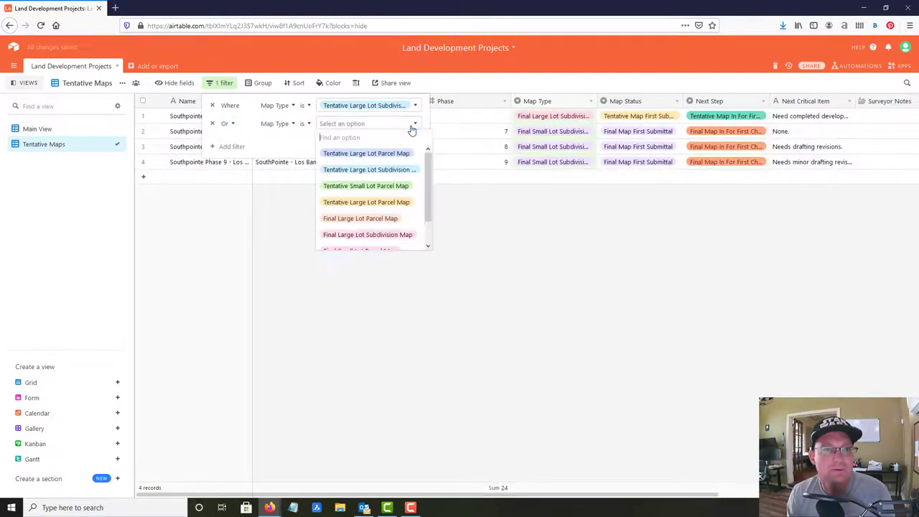
pyautogui.click(392, 158)
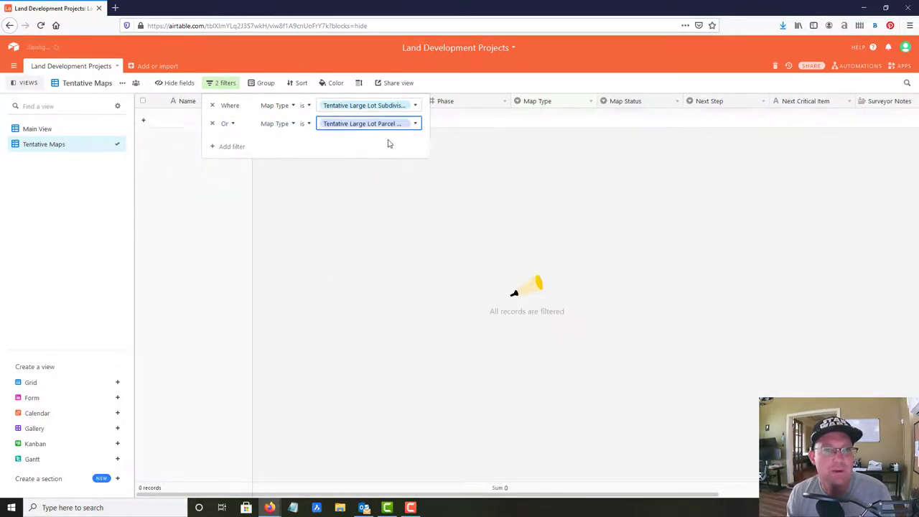
# - Add third and fourth Map Type filters: Tentative Small Lot Parcel Map and Tentative Large Lot Parcel Map
pyautogui.click(223, 147)
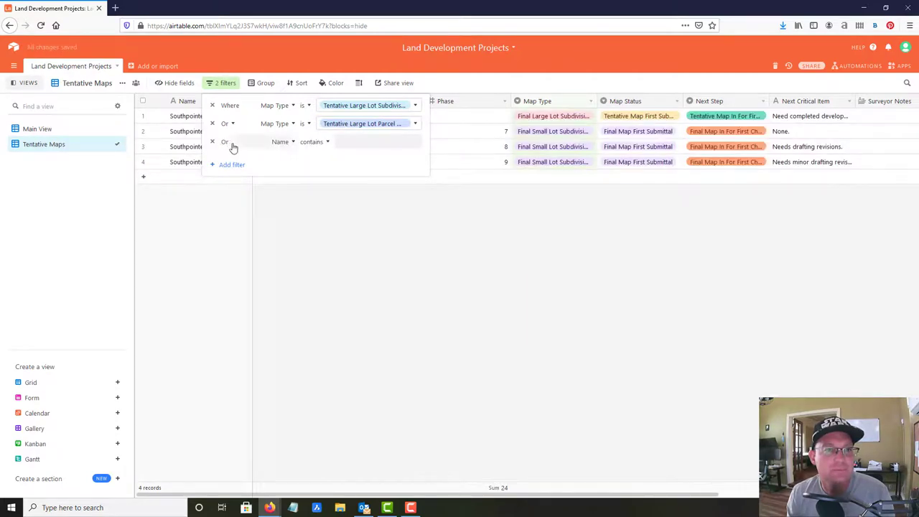
pyautogui.click(280, 143)
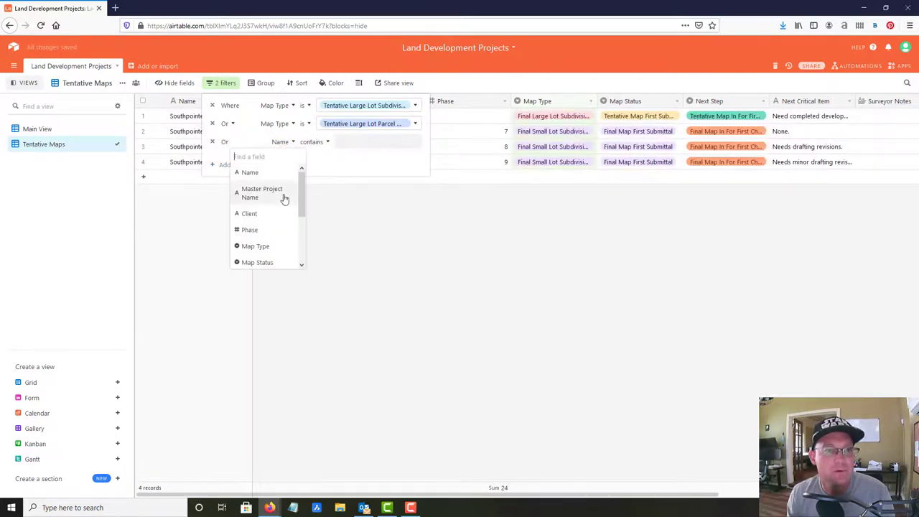
pyautogui.click(263, 246)
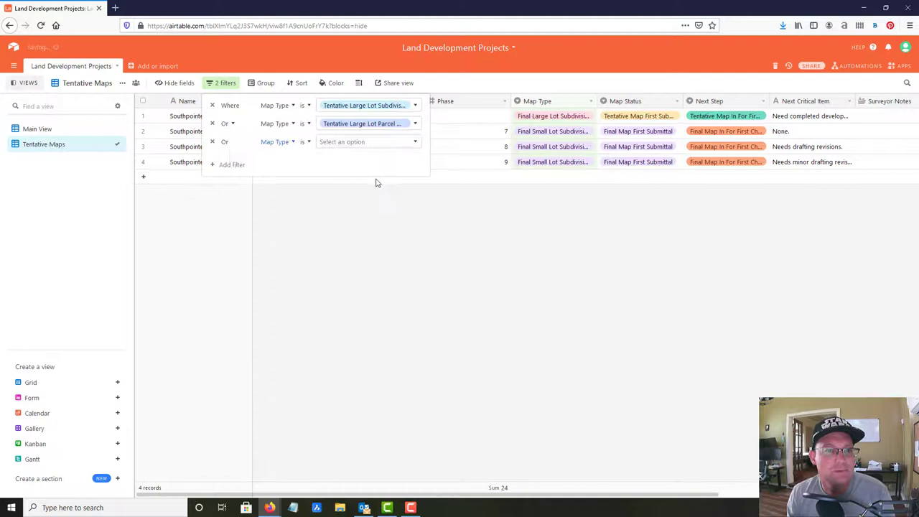
pyautogui.click(401, 143)
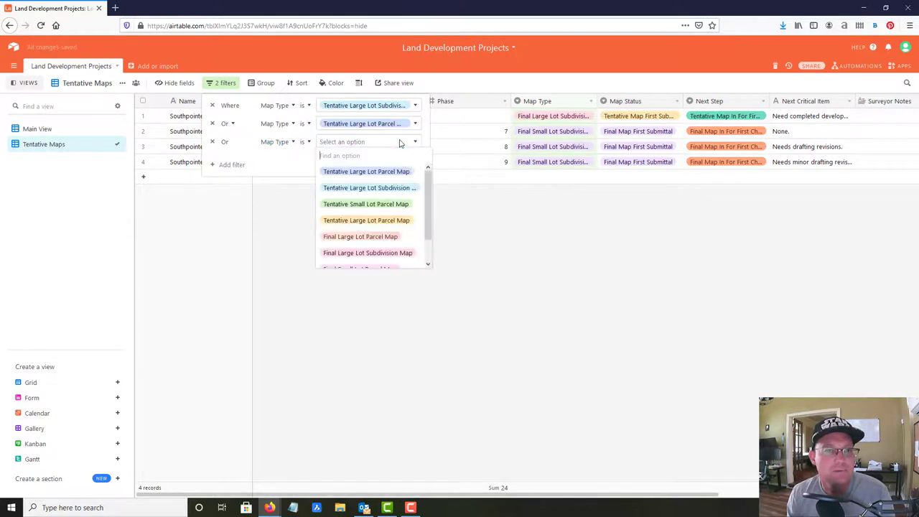
pyautogui.click(400, 206)
pyautogui.click(232, 164)
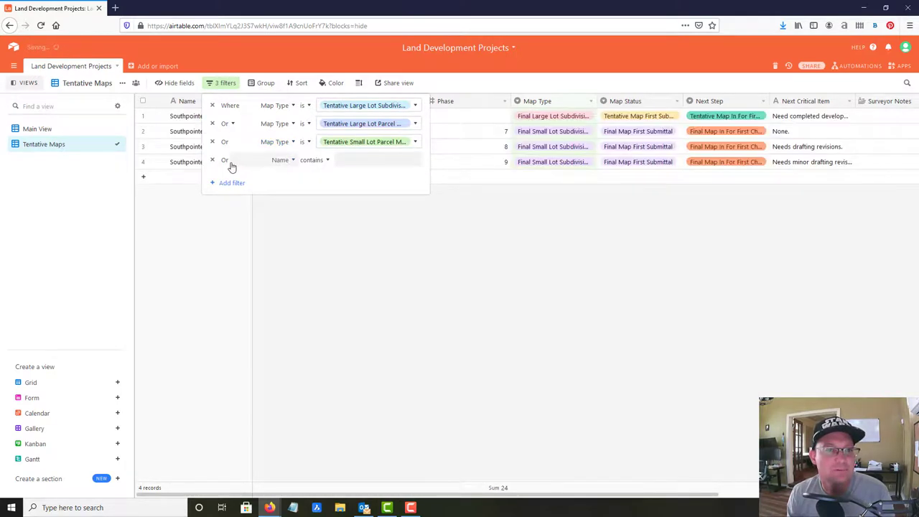
pyautogui.click(409, 164)
pyautogui.click(269, 164)
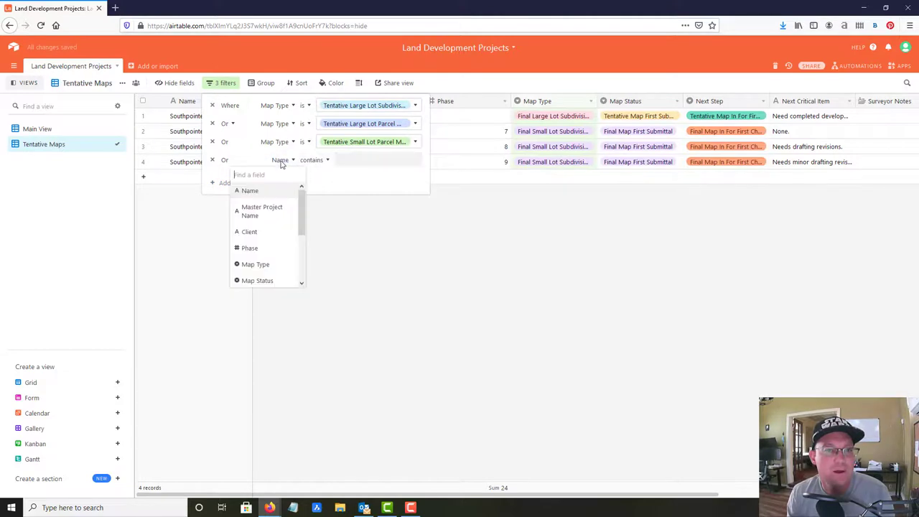
pyautogui.click(276, 266)
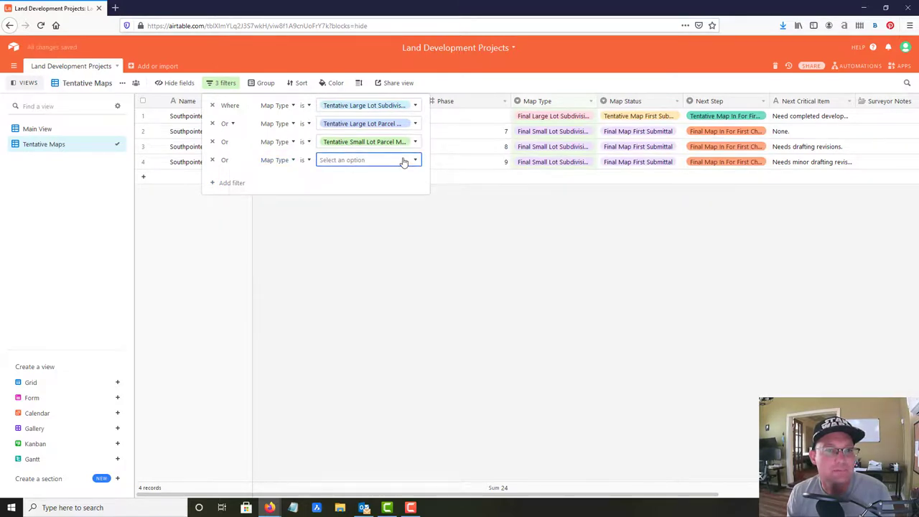
pyautogui.click(405, 159)
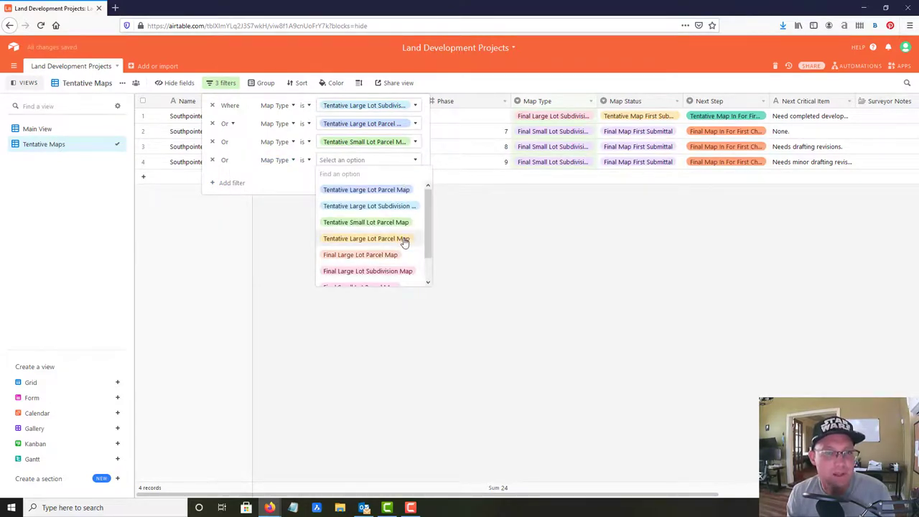
pyautogui.click(405, 242)
pyautogui.click(436, 259)
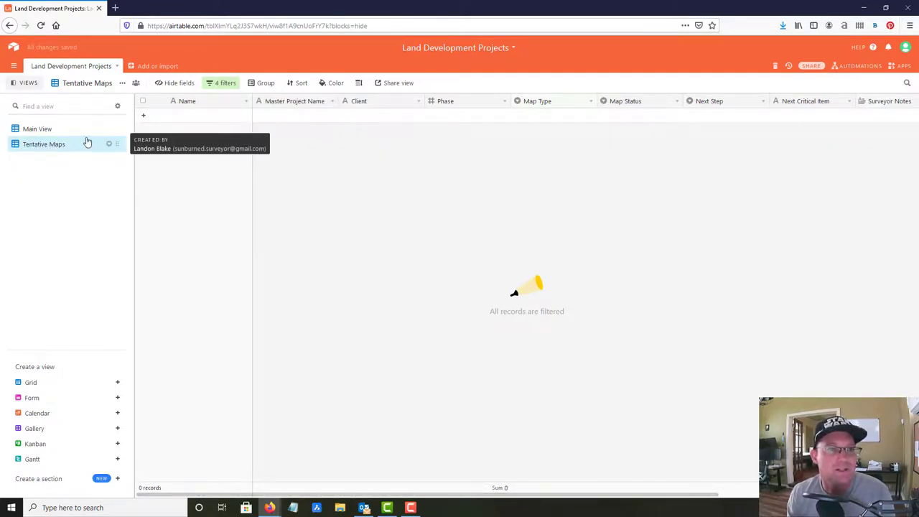
# - Change the filter conjunction to And and close the filter panel
pyautogui.click(219, 83)
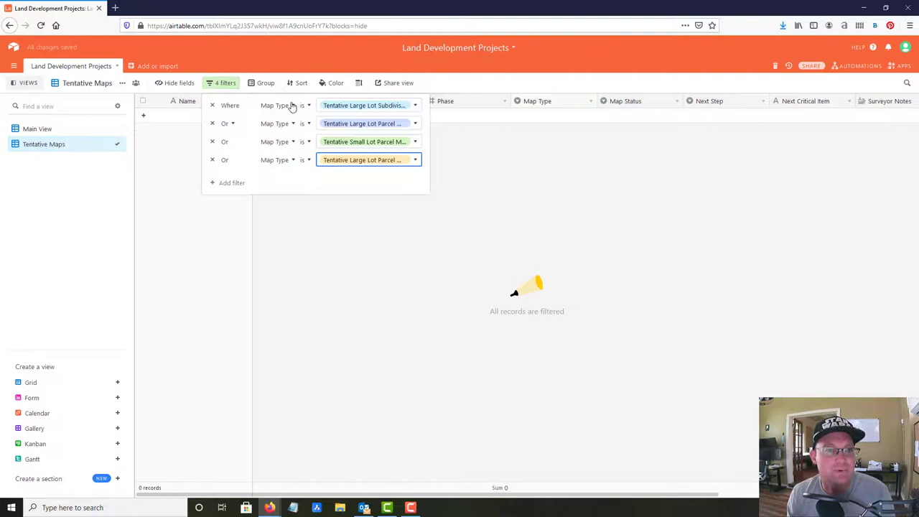
pyautogui.click(231, 124)
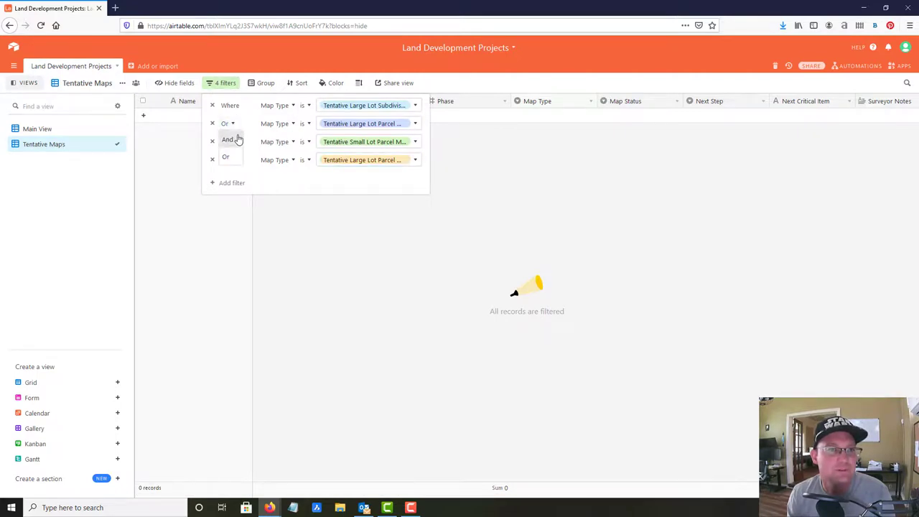
pyautogui.click(238, 139)
pyautogui.click(239, 143)
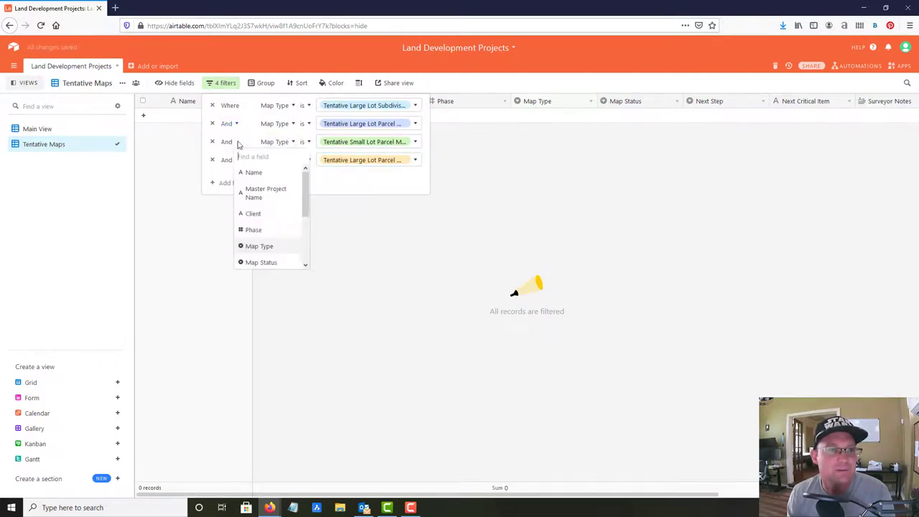
pyautogui.click(220, 193)
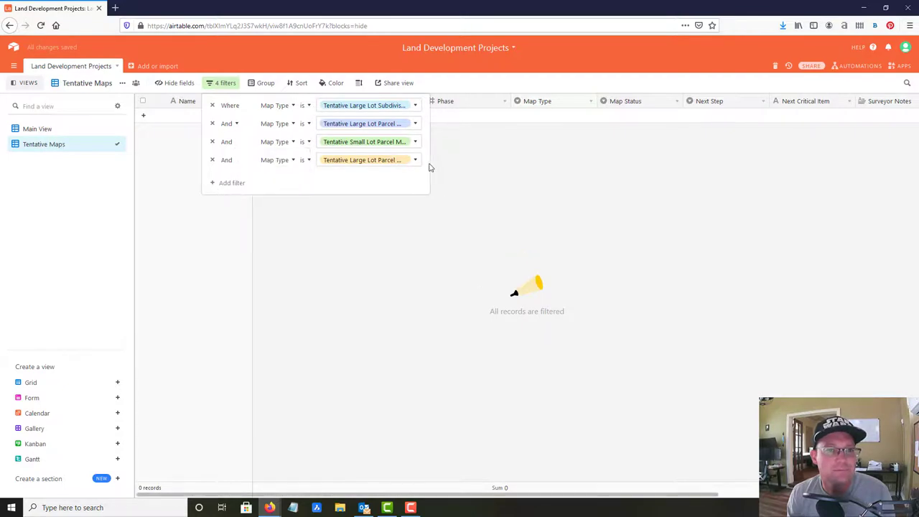
pyautogui.click(474, 216)
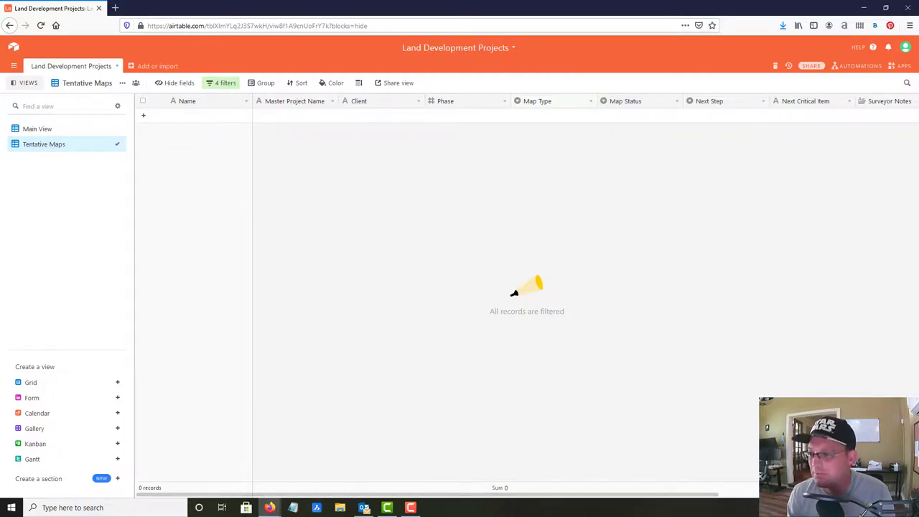
# - Create a new grid view named 'Final Maps'
pyautogui.press('F10')
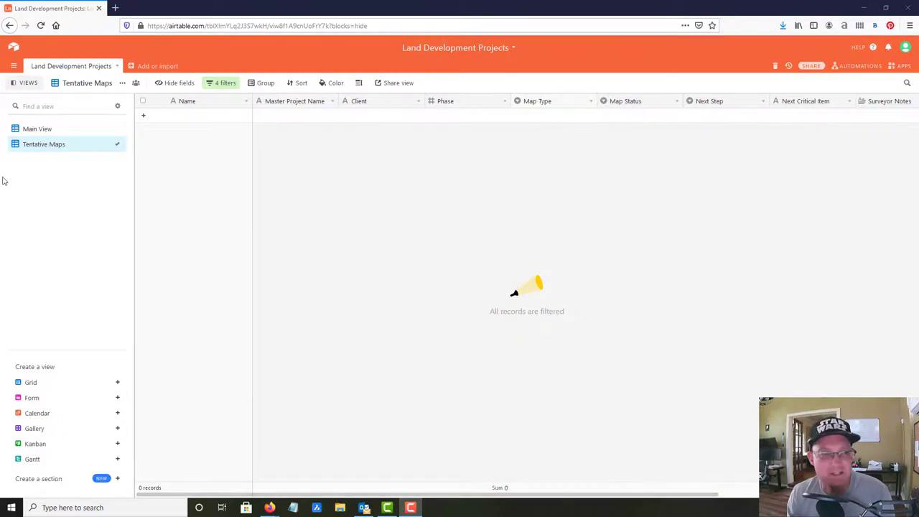
pyautogui.moveTo(99, 488)
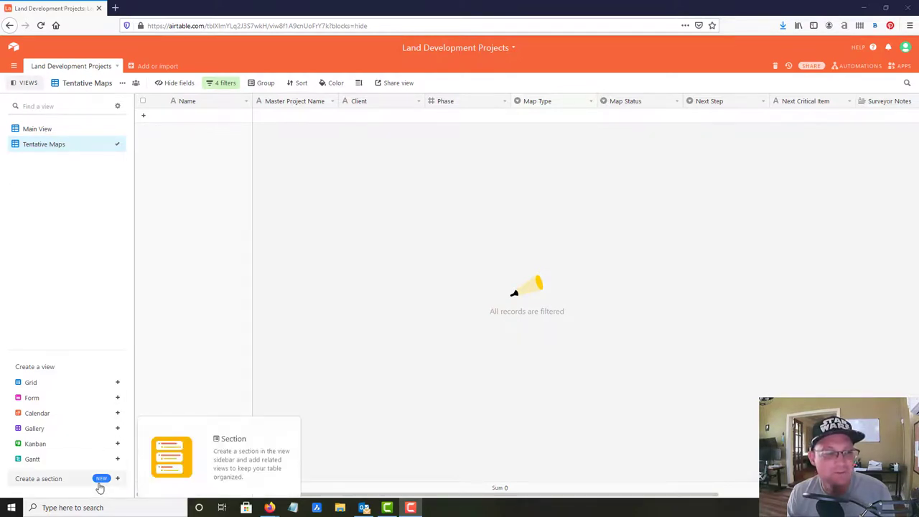
pyautogui.click(117, 383)
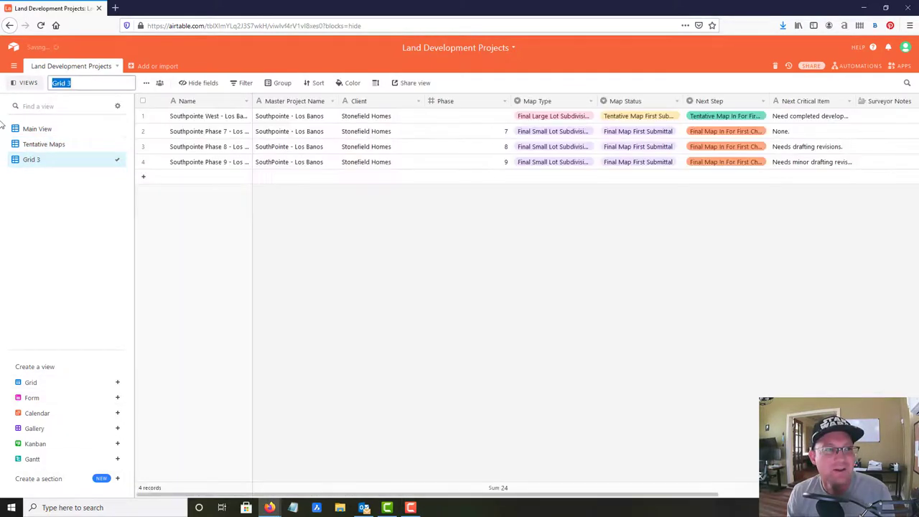
pyautogui.write('Final Maps')
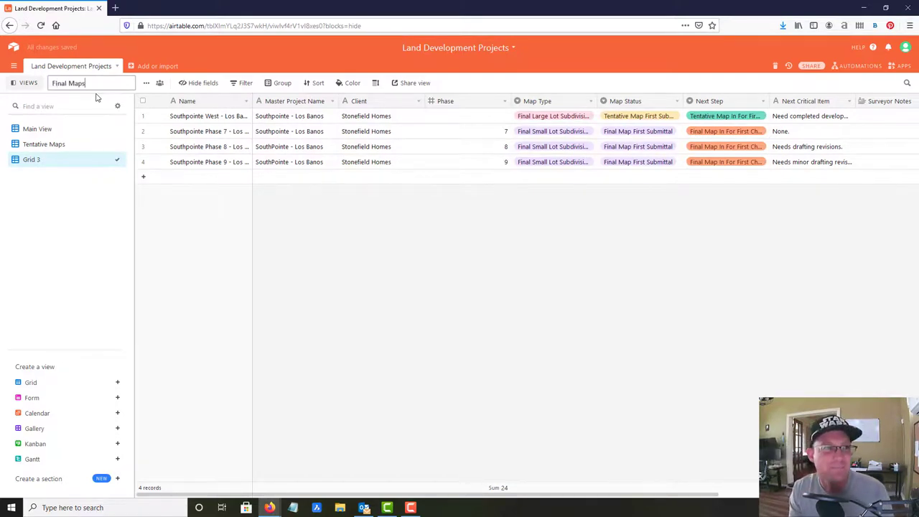
pyautogui.press('Return')
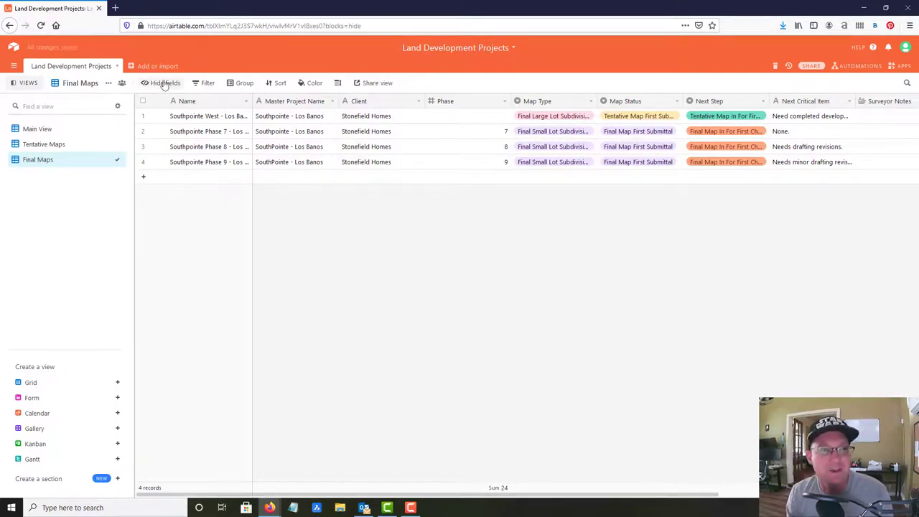
# - Filter Map Type is Final Large Lot Parcel Map Or Final Large Lot Subdivision Map
pyautogui.click(207, 82)
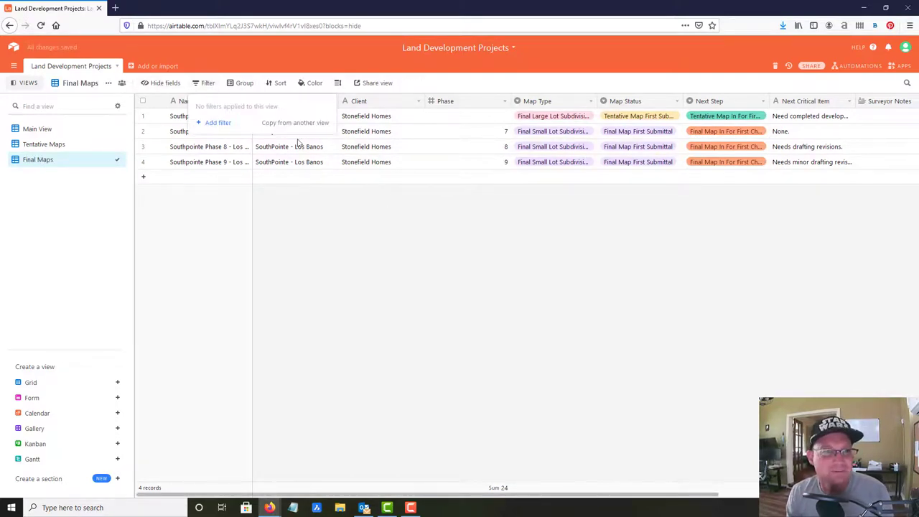
pyautogui.click(210, 123)
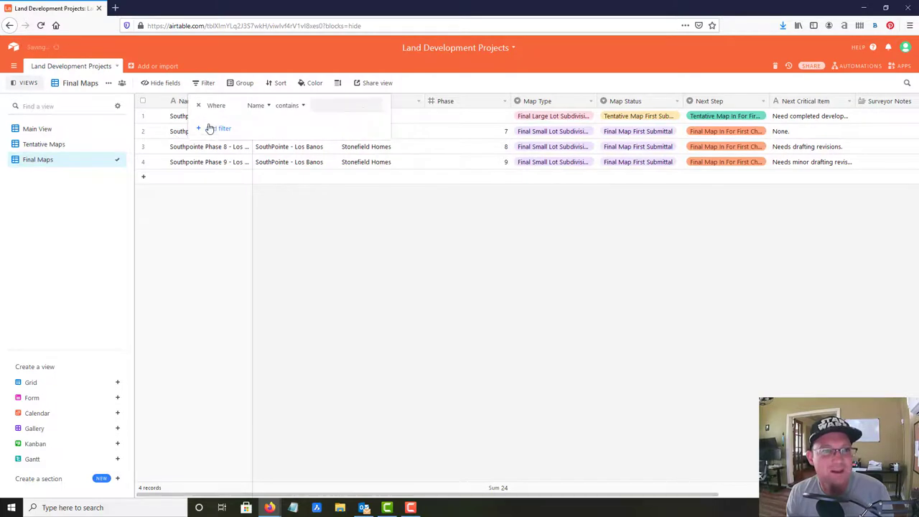
pyautogui.click(264, 107)
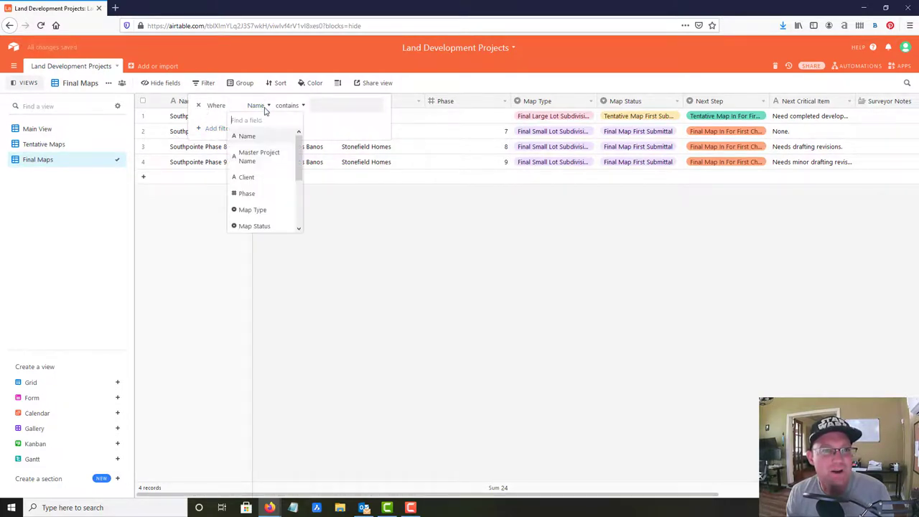
pyautogui.click(257, 209)
pyautogui.click(350, 108)
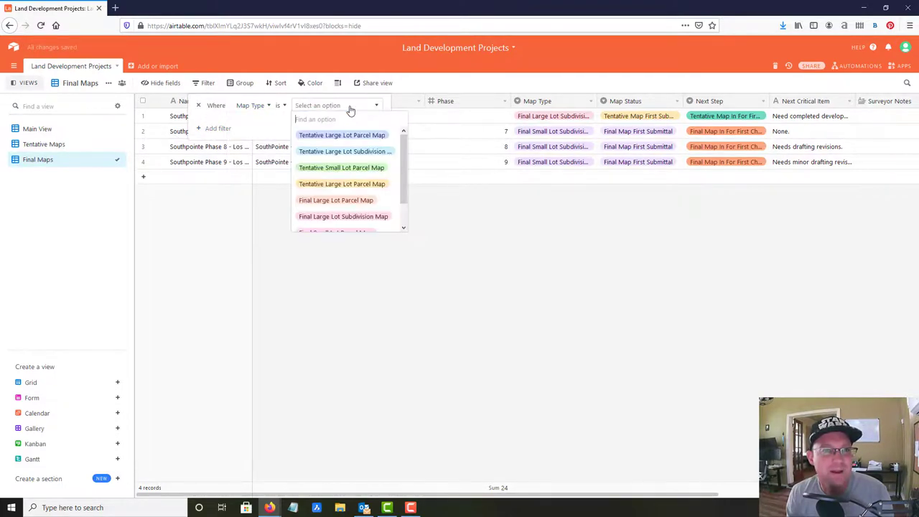
pyautogui.click(344, 203)
pyautogui.click(201, 130)
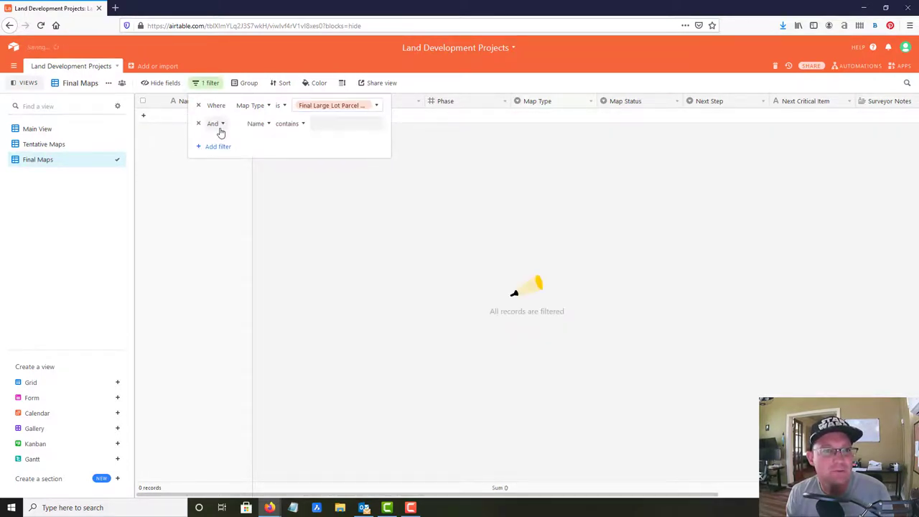
pyautogui.click(217, 125)
pyautogui.click(221, 161)
pyautogui.click(262, 124)
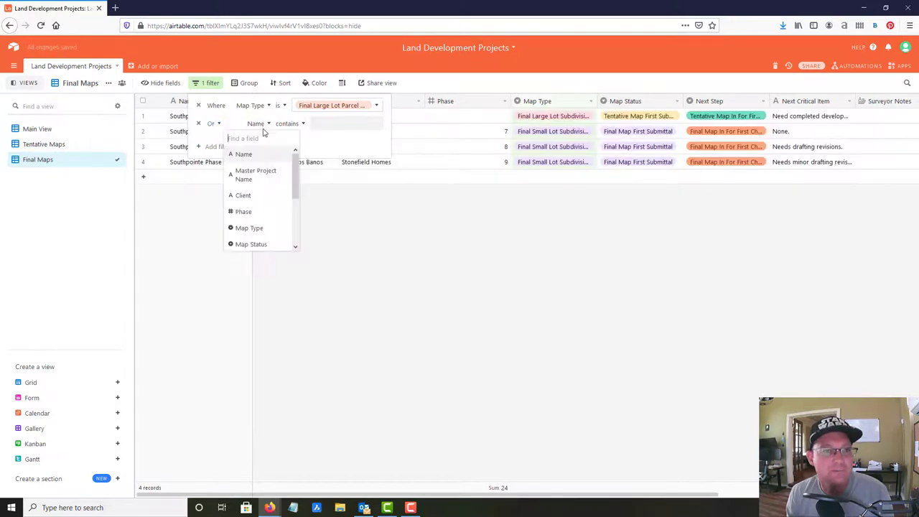
pyautogui.click(268, 224)
pyautogui.click(355, 127)
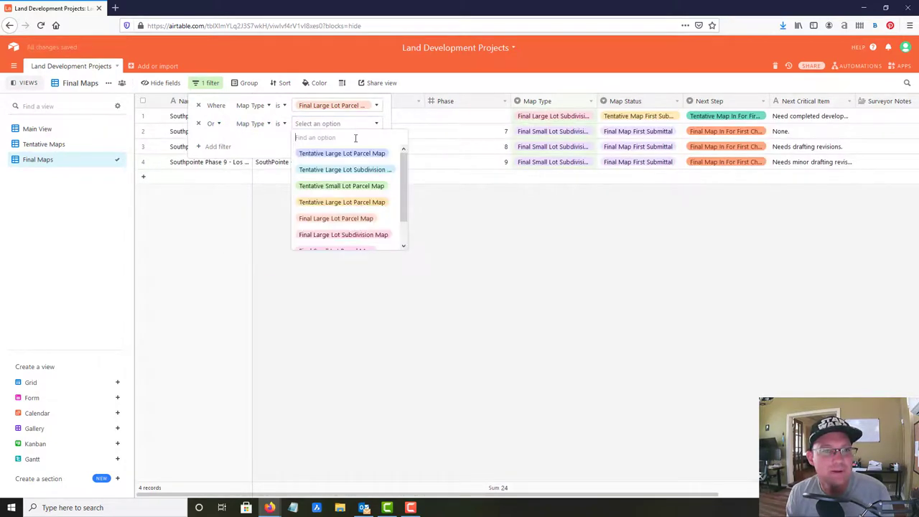
pyautogui.click(344, 235)
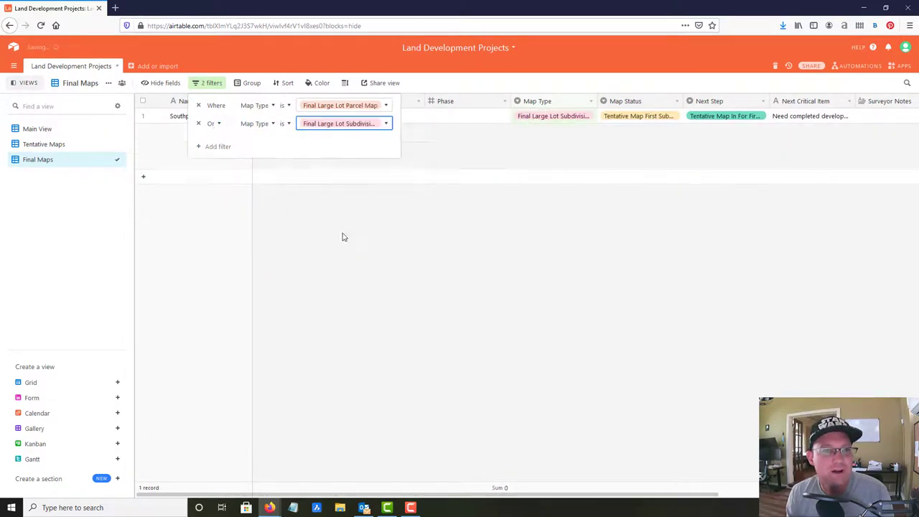
# - Add Or filters for Final Small Lot Parcel Map and Final Small Lot Subdivision Map, then close
pyautogui.click(197, 148)
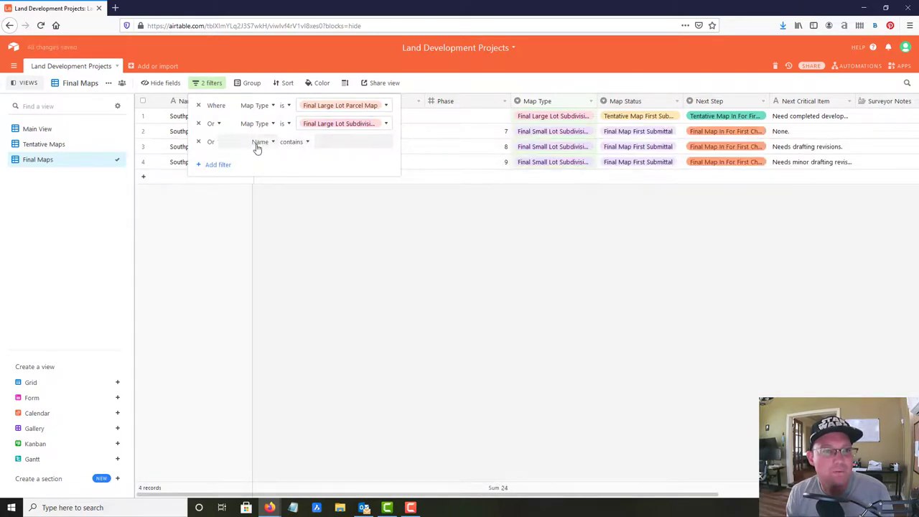
pyautogui.click(260, 142)
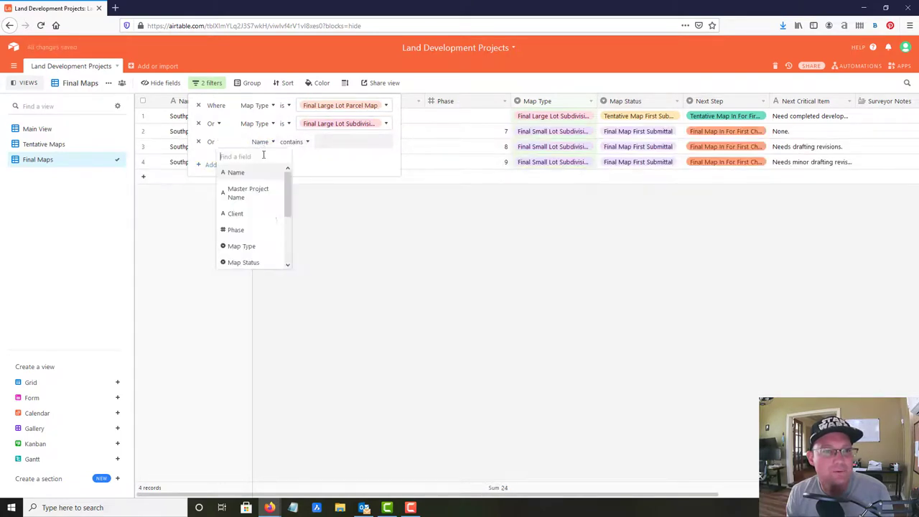
pyautogui.click(247, 246)
pyautogui.click(329, 143)
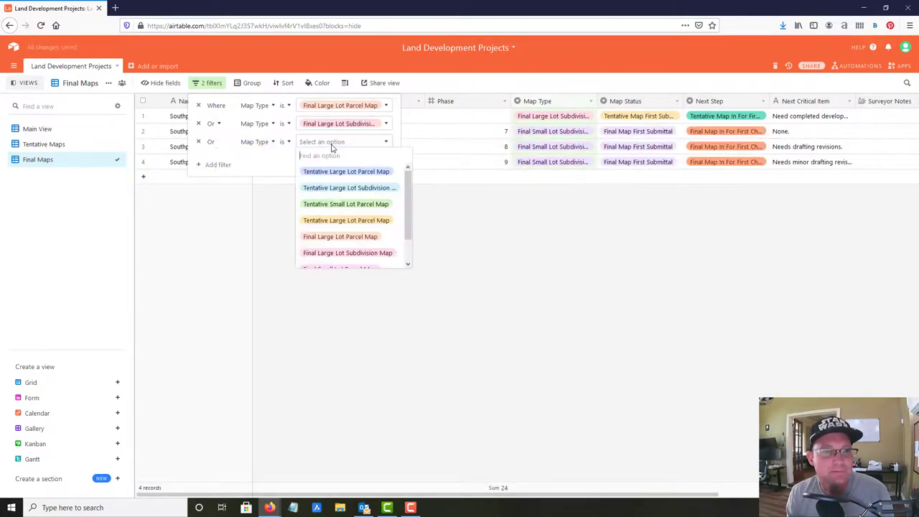
pyautogui.click(351, 265)
pyautogui.click(210, 164)
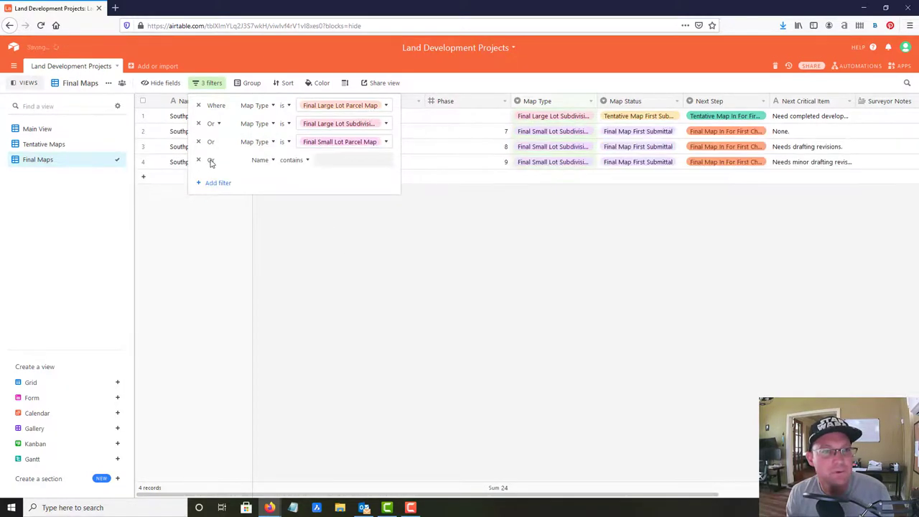
pyautogui.click(274, 165)
pyautogui.click(249, 265)
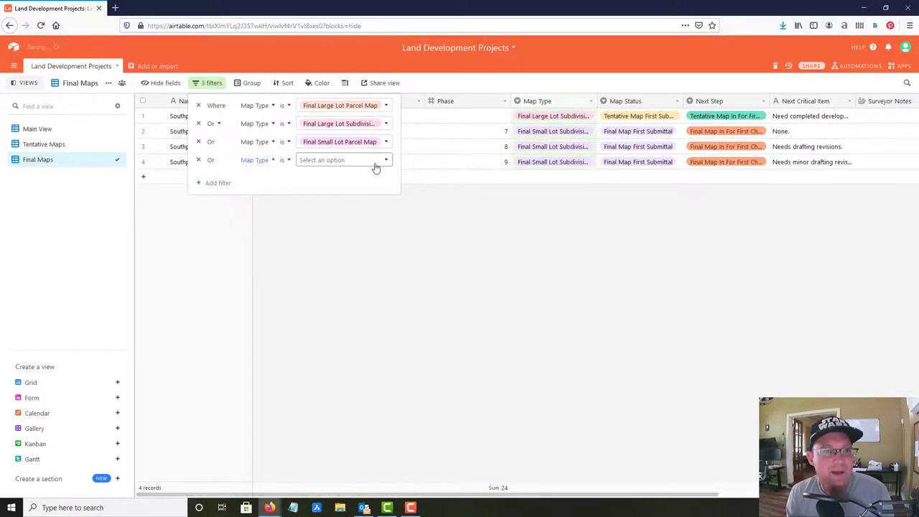
pyautogui.click(374, 162)
pyautogui.scroll(-1, 371, 258)
pyautogui.click(371, 280)
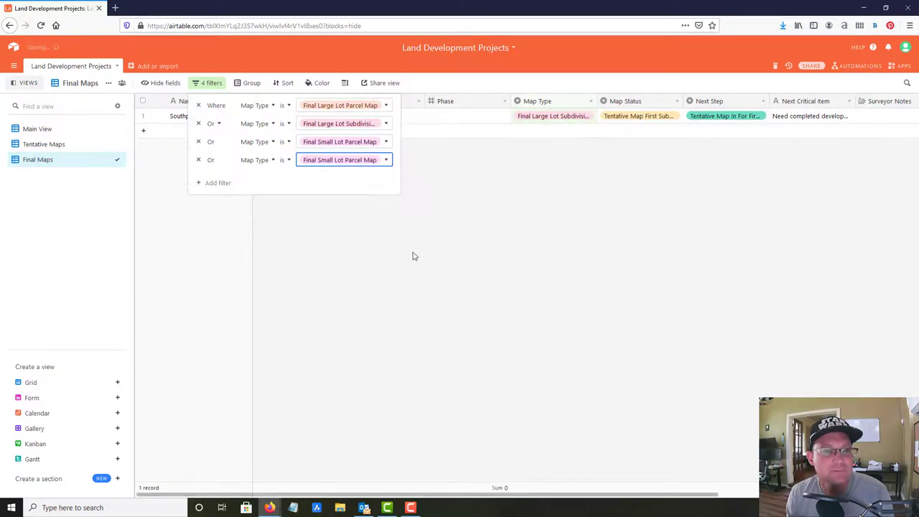
pyautogui.click(337, 163)
pyautogui.scroll(-3, 355, 237)
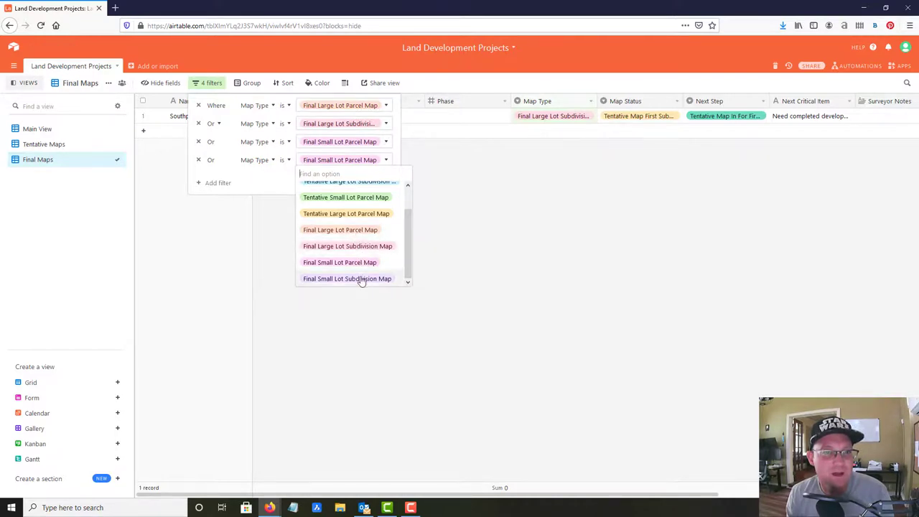
pyautogui.click(362, 278)
pyautogui.click(398, 237)
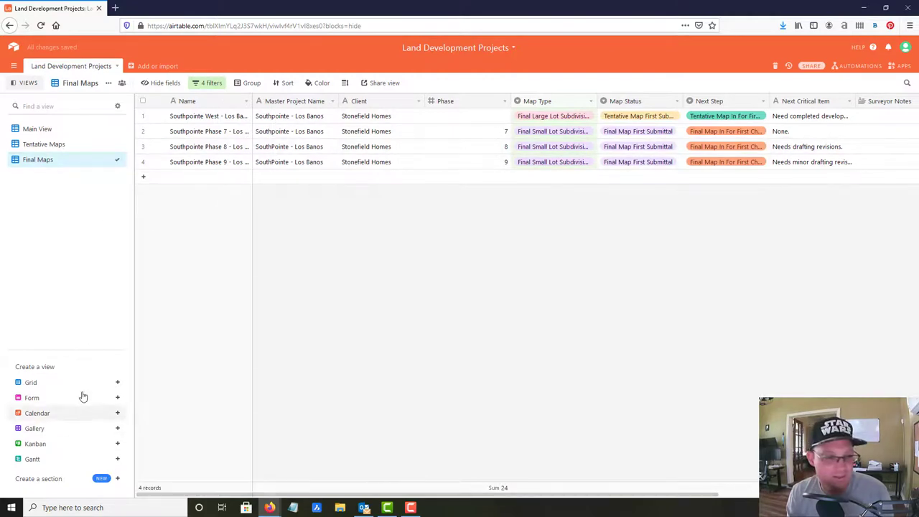
# - Create a new grid view named 'Small Lot Maps'
pyautogui.click(117, 383)
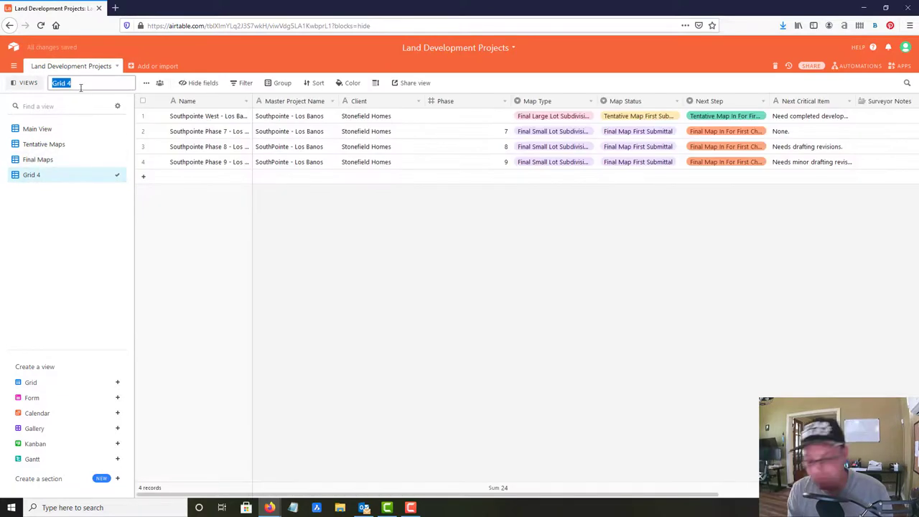
pyautogui.write('Sma')
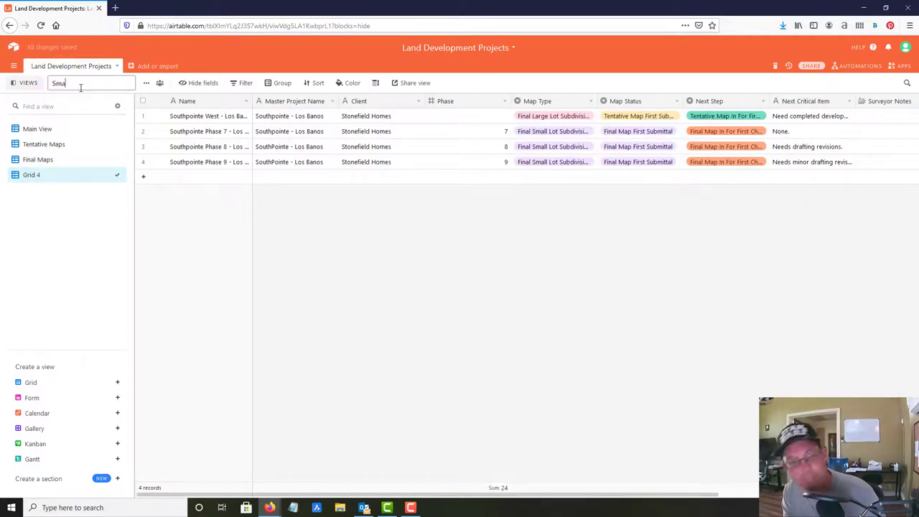
pyautogui.write('ll Lot Maps')
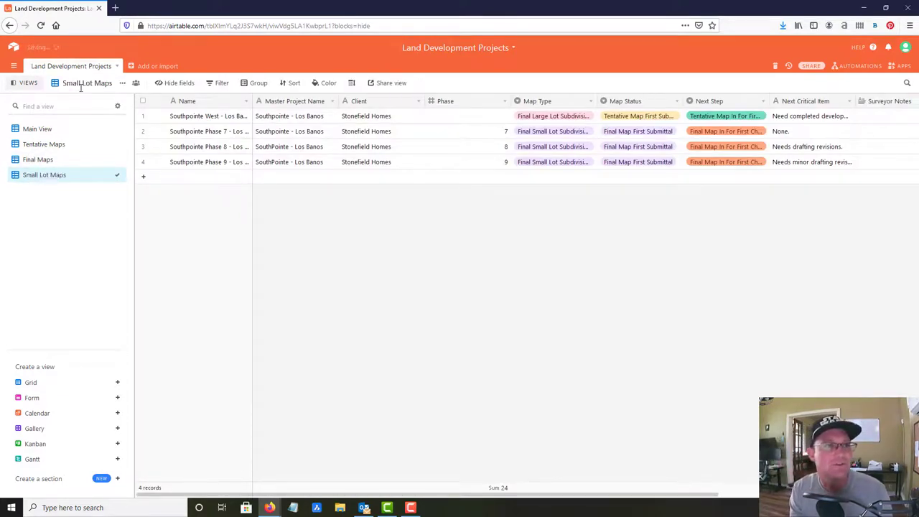
pyautogui.press('Return')
# - Add a first filter: Map Type is Tentative Small Lot Parcel Map
pyautogui.click(222, 84)
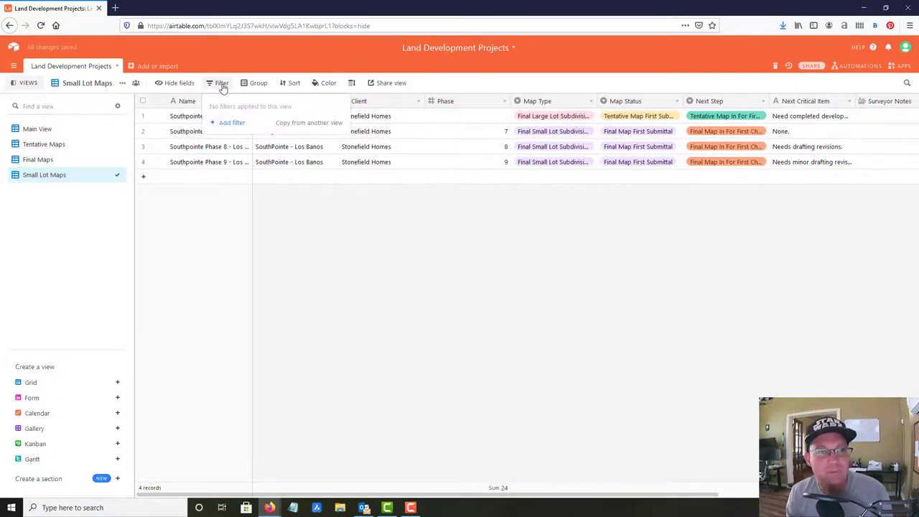
pyautogui.click(240, 127)
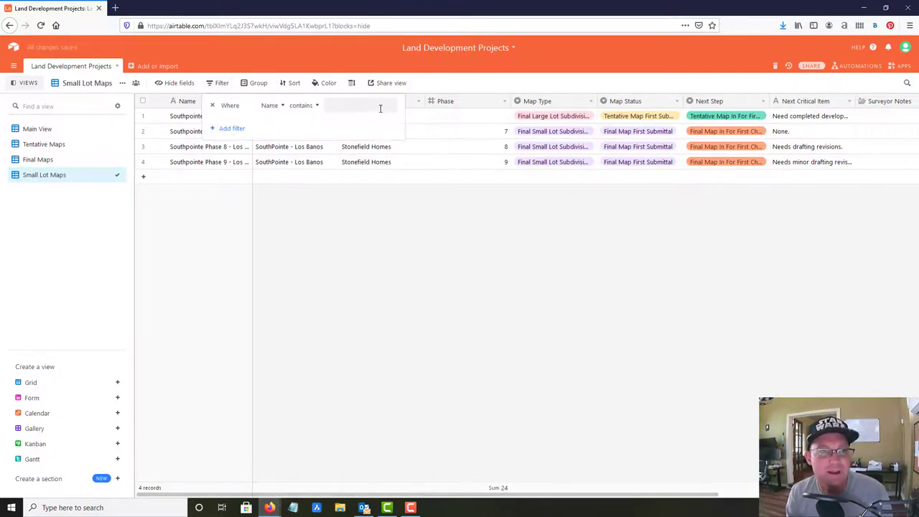
pyautogui.click(282, 106)
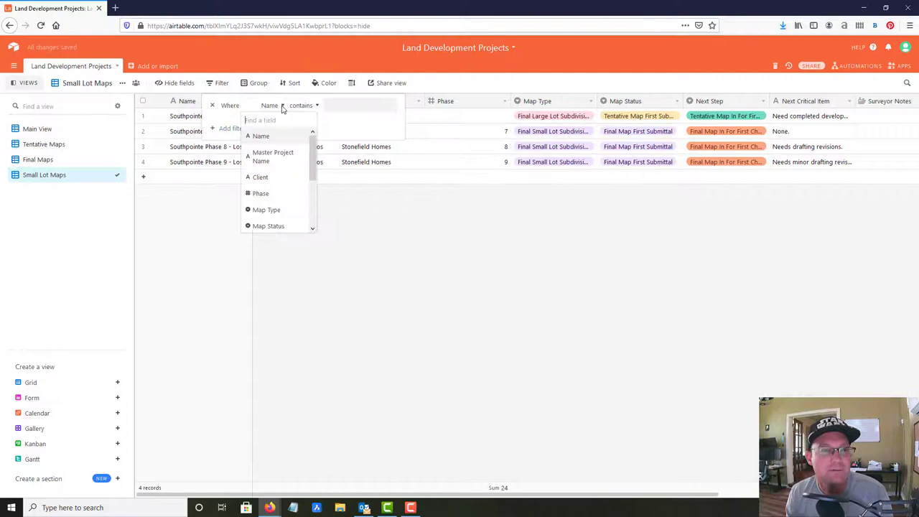
pyautogui.click(266, 209)
pyautogui.click(370, 108)
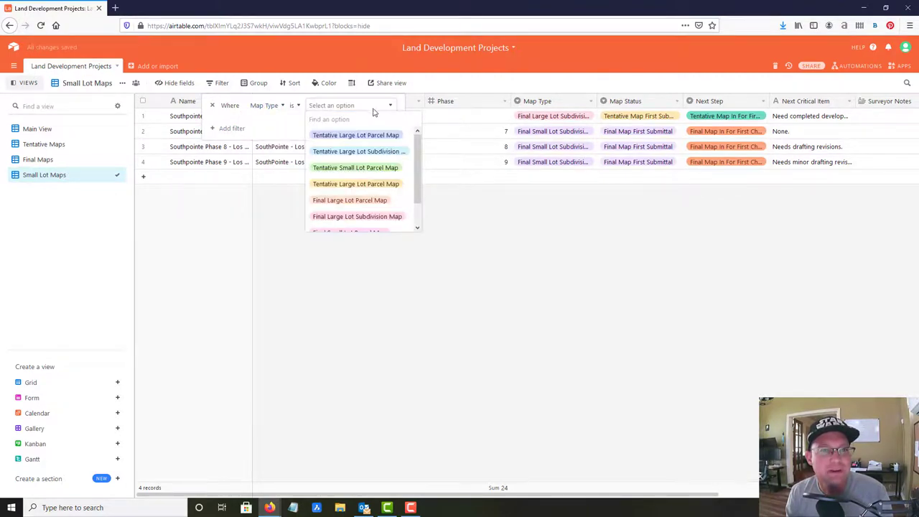
pyautogui.click(379, 170)
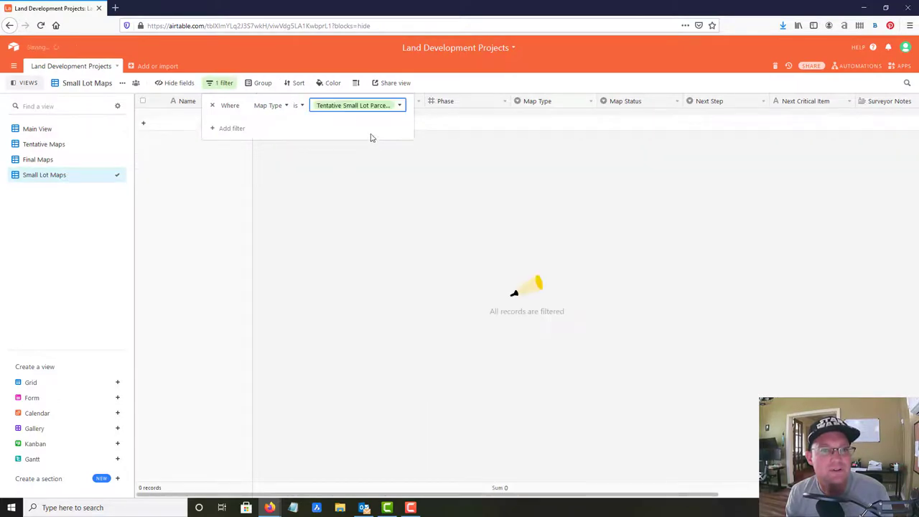
# - Add a second Or filter: Map Type is Final Small Lot Parcel Map
pyautogui.click(229, 130)
pyautogui.click(233, 124)
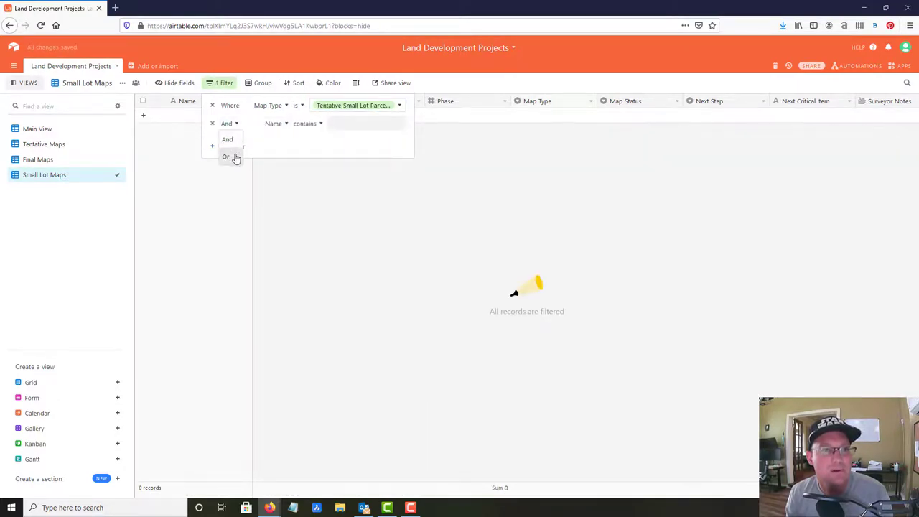
pyautogui.click(234, 157)
pyautogui.click(311, 126)
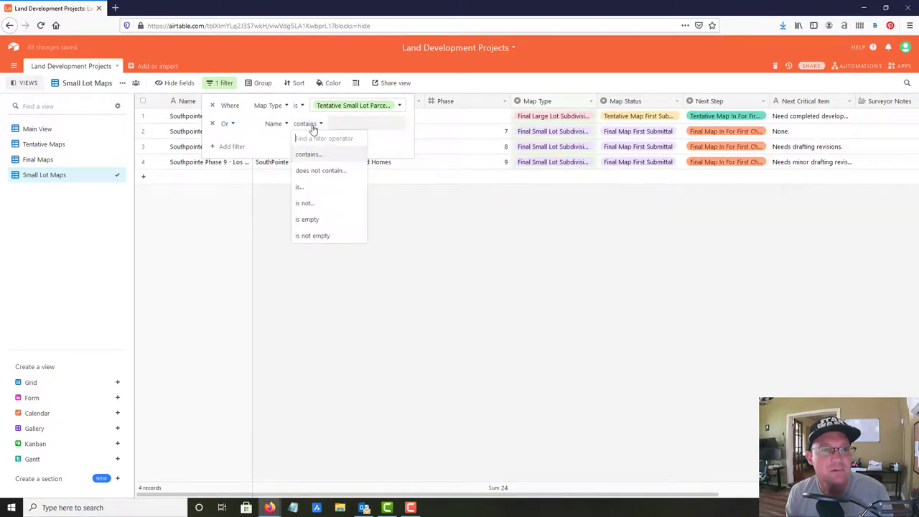
pyautogui.click(277, 124)
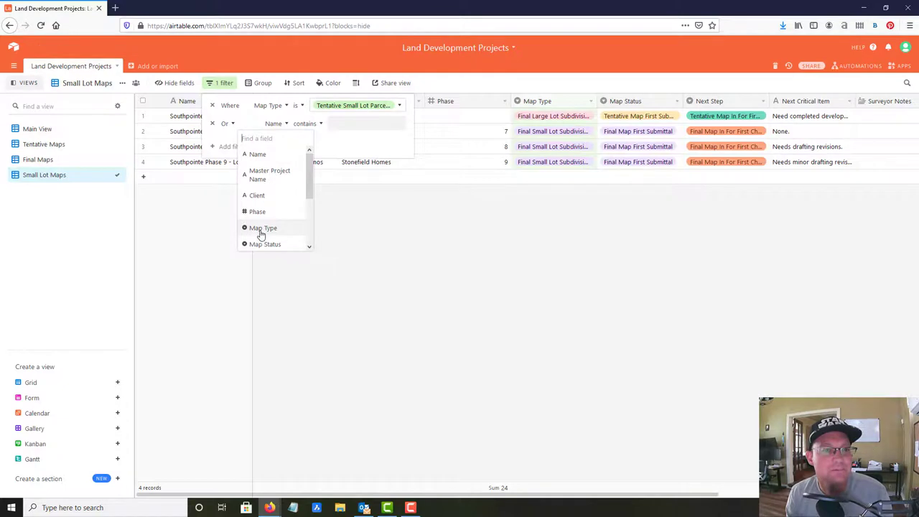
pyautogui.click(262, 228)
pyautogui.click(365, 125)
pyautogui.scroll(-1, 381, 213)
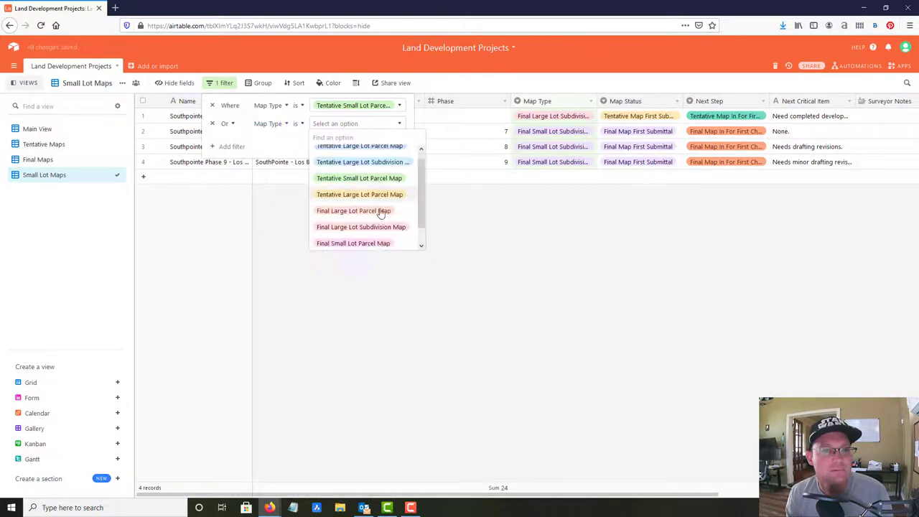
pyautogui.scroll(-1, 381, 216)
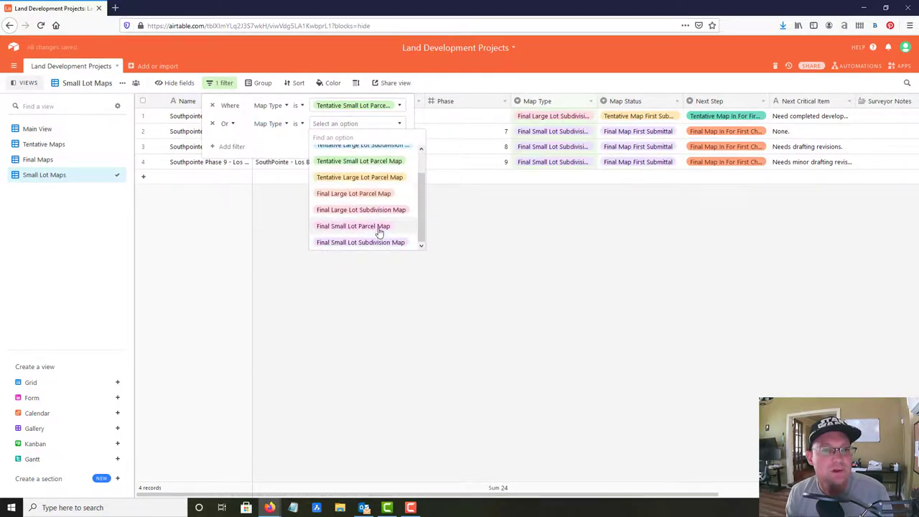
pyautogui.click(380, 227)
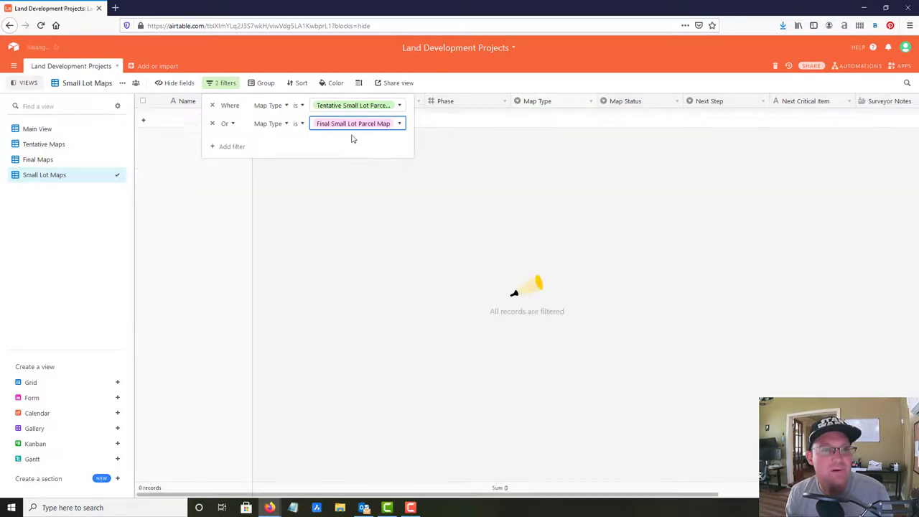
# - Add a third Or filter: Map Type is Final Small Lot Subdivision Map
pyautogui.click(232, 147)
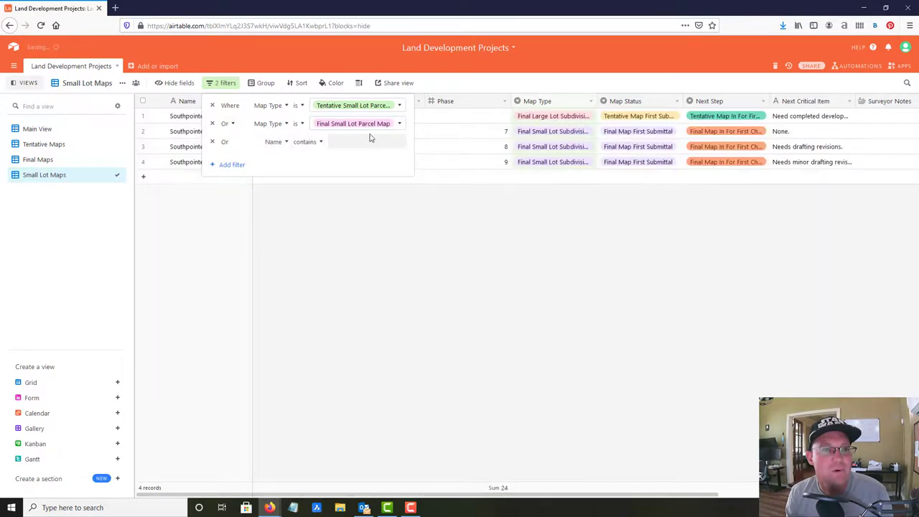
pyautogui.click(282, 143)
pyautogui.click(269, 247)
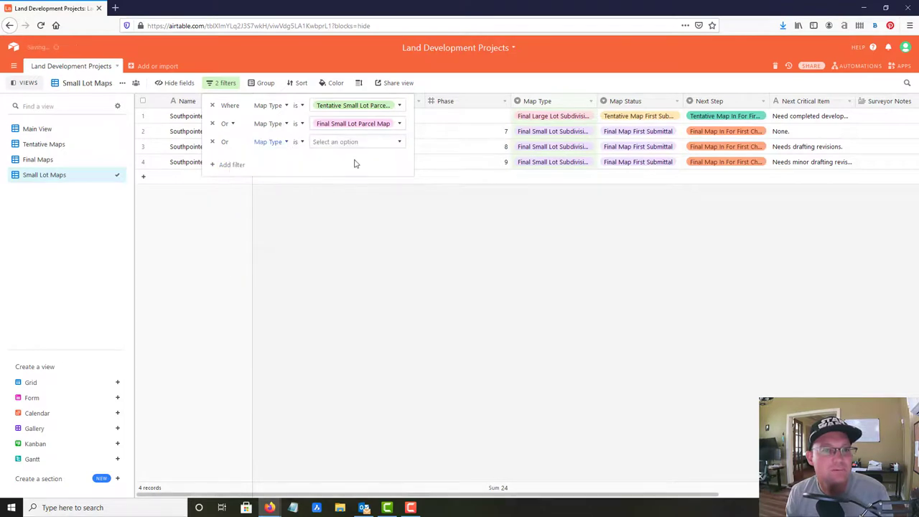
pyautogui.click(398, 143)
pyautogui.scroll(-1, 372, 219)
pyautogui.scroll(1, 374, 194)
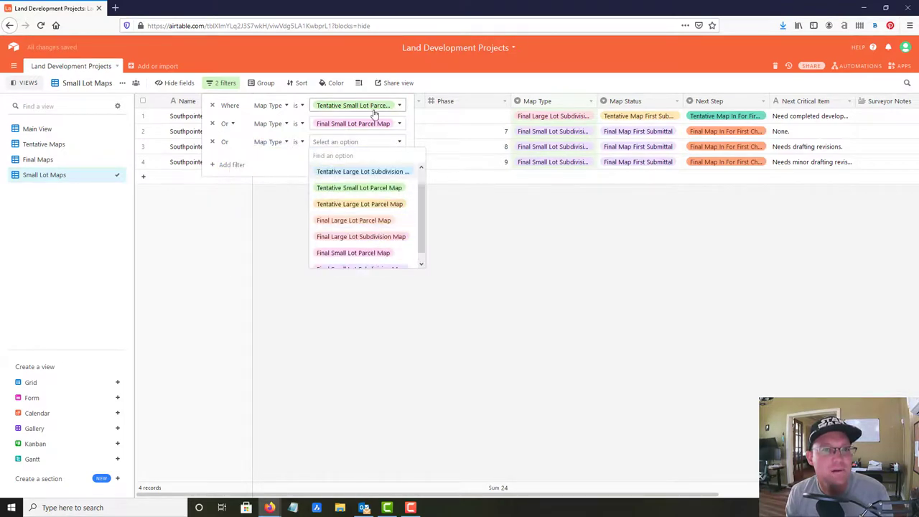
pyautogui.scroll(-1, 363, 229)
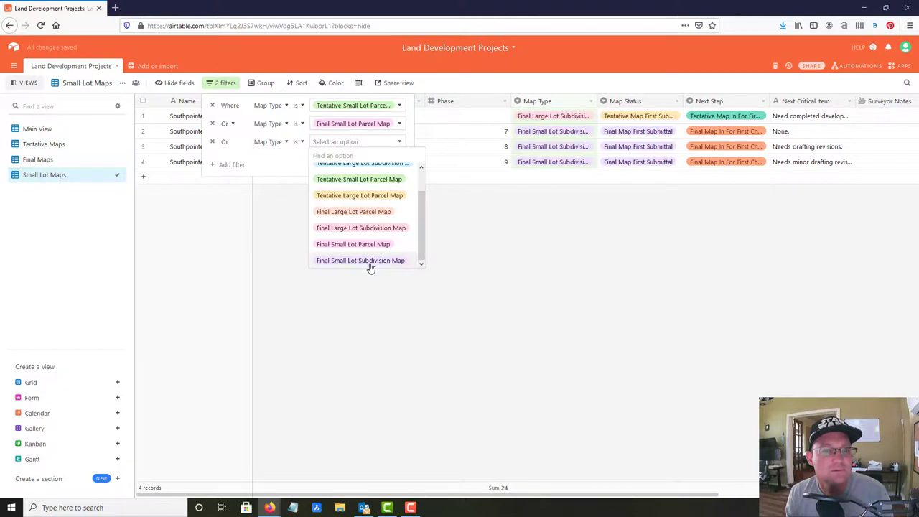
pyautogui.click(370, 265)
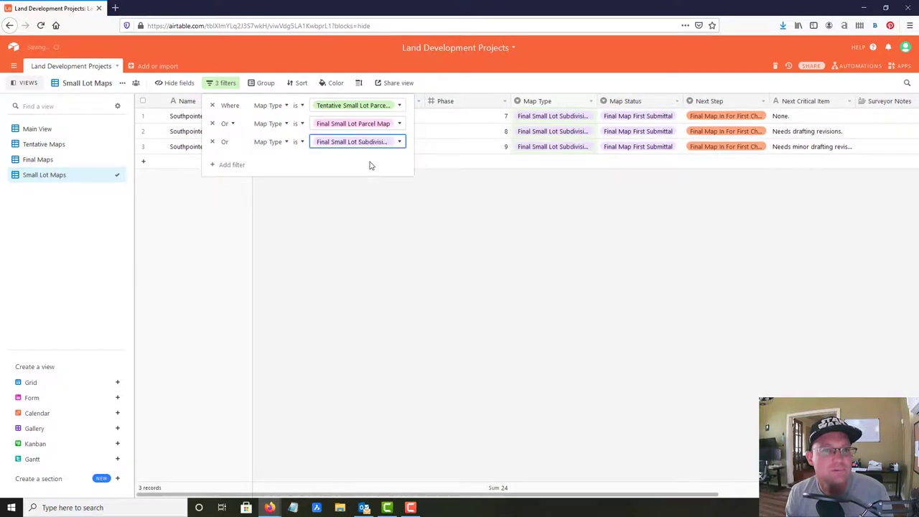
pyautogui.click(363, 106)
pyautogui.click(363, 107)
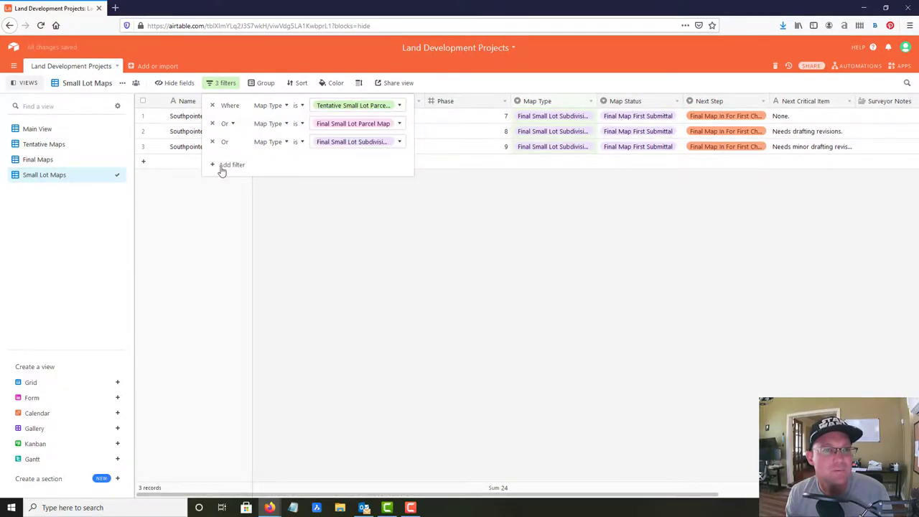
# - Add a fourth Or filter: Map Type is Tentative Small Lot Parcel Map, then close
pyautogui.click(229, 165)
pyautogui.click(321, 160)
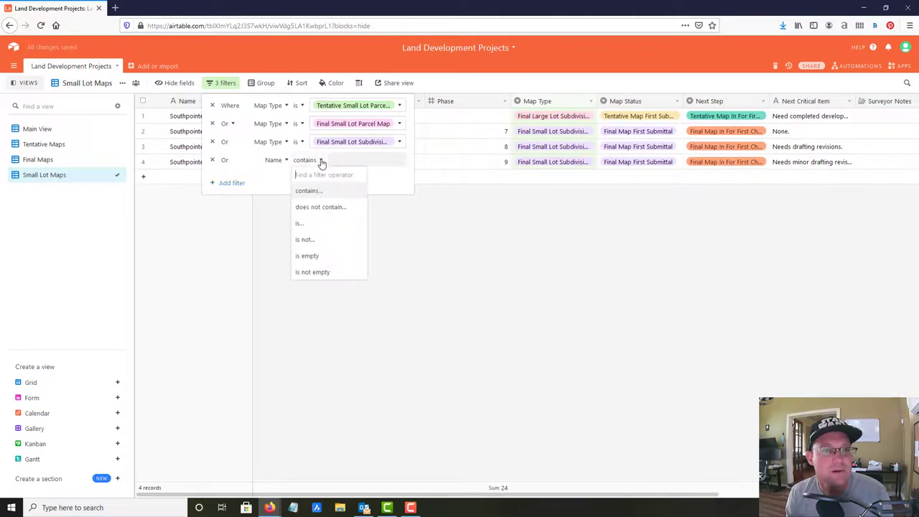
pyautogui.click(279, 159)
pyautogui.click(255, 265)
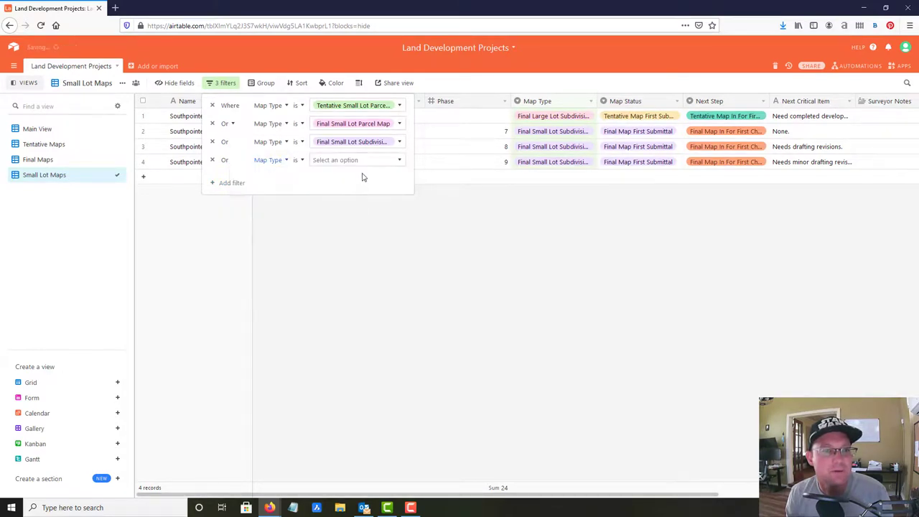
pyautogui.click(367, 162)
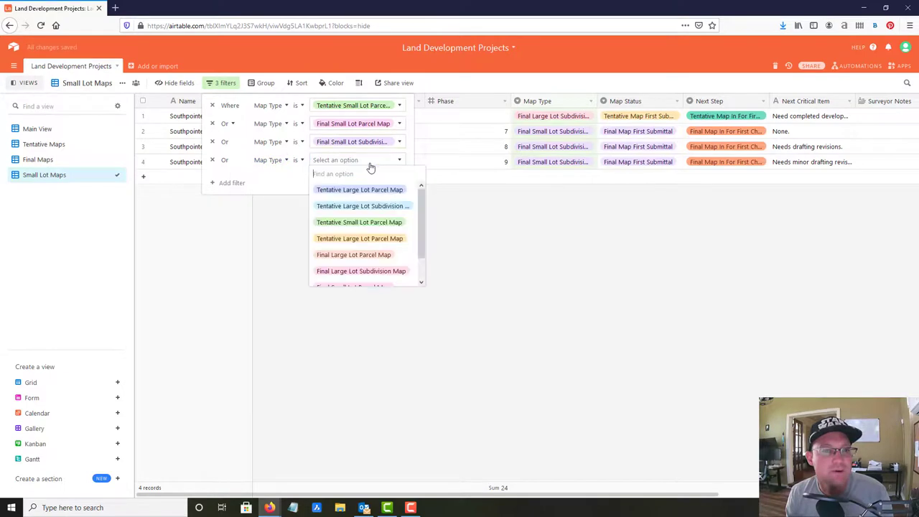
pyautogui.click(387, 224)
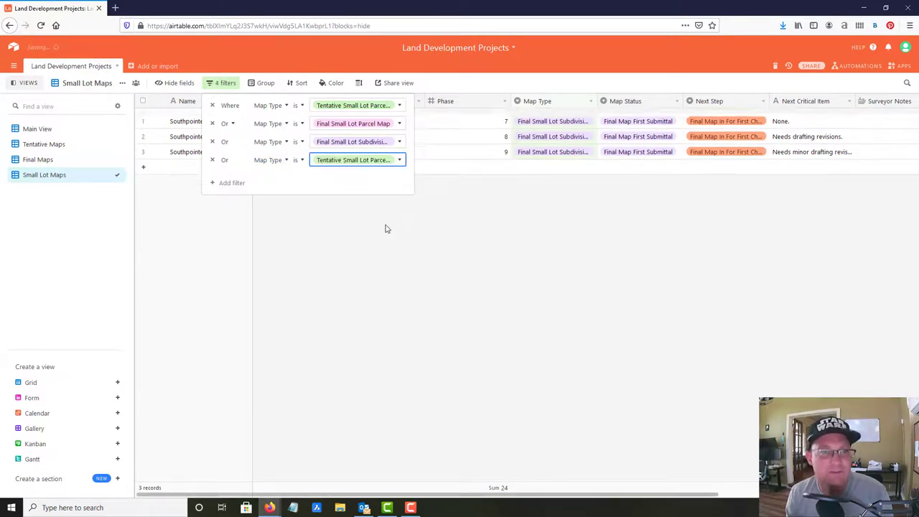
pyautogui.click(378, 161)
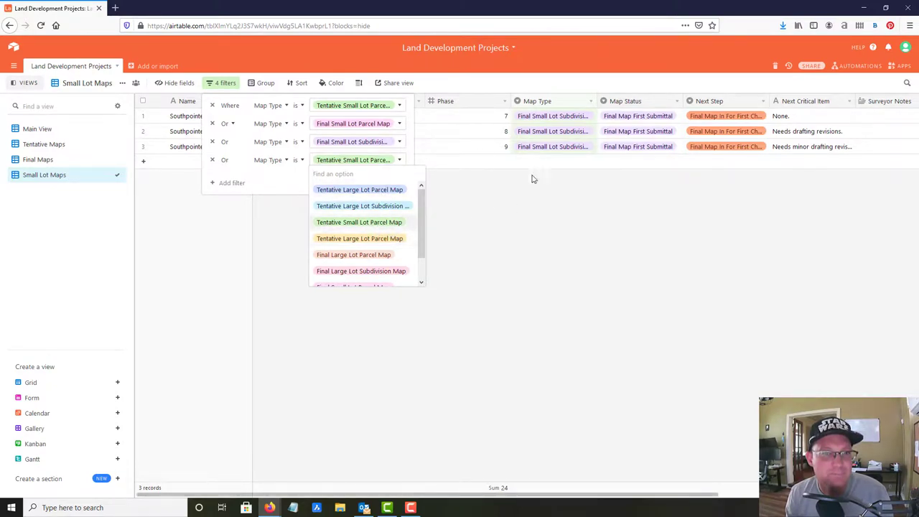
pyautogui.click(538, 251)
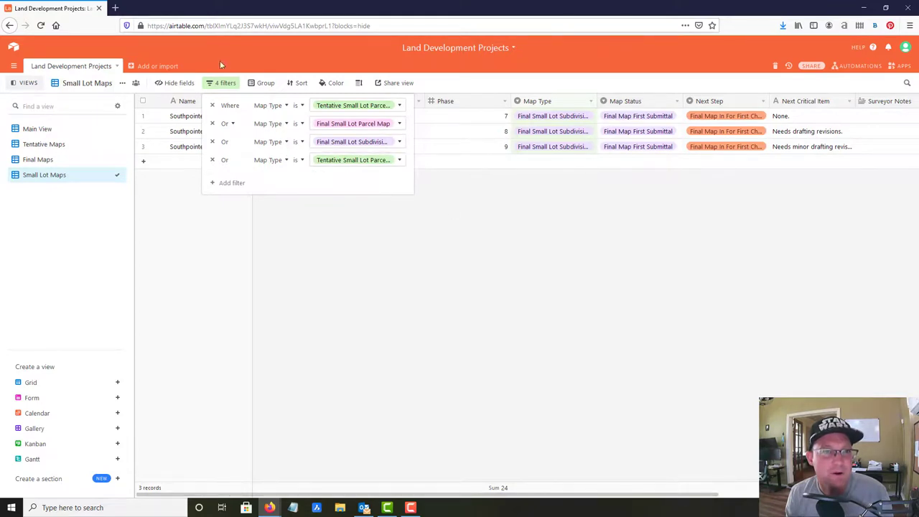
pyautogui.click(531, 308)
# - Rename the duplicate fourth Map Type option to Tentative Small Lot Subdivision Map and convert the field
pyautogui.click(589, 102)
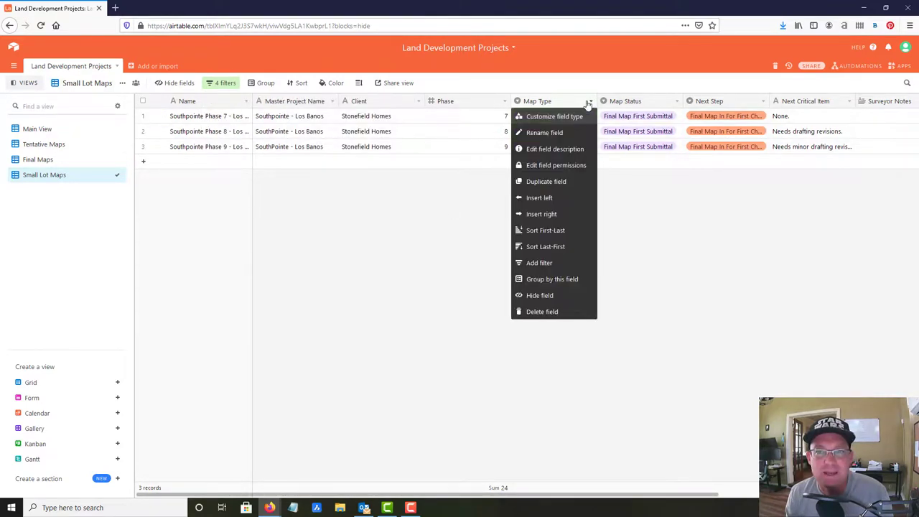
pyautogui.click(566, 116)
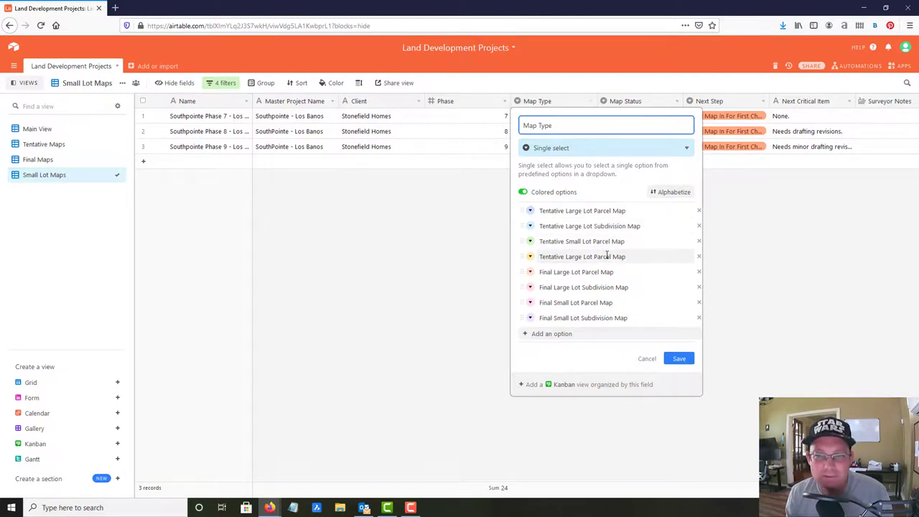
pyautogui.click(607, 257)
pyautogui.moveTo(610, 257); pyautogui.dragTo(567, 258)
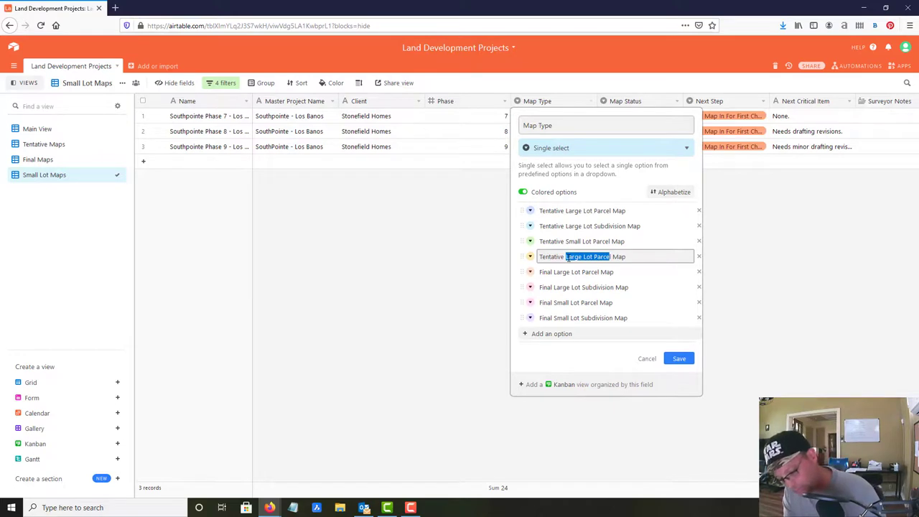
pyautogui.write('Small')
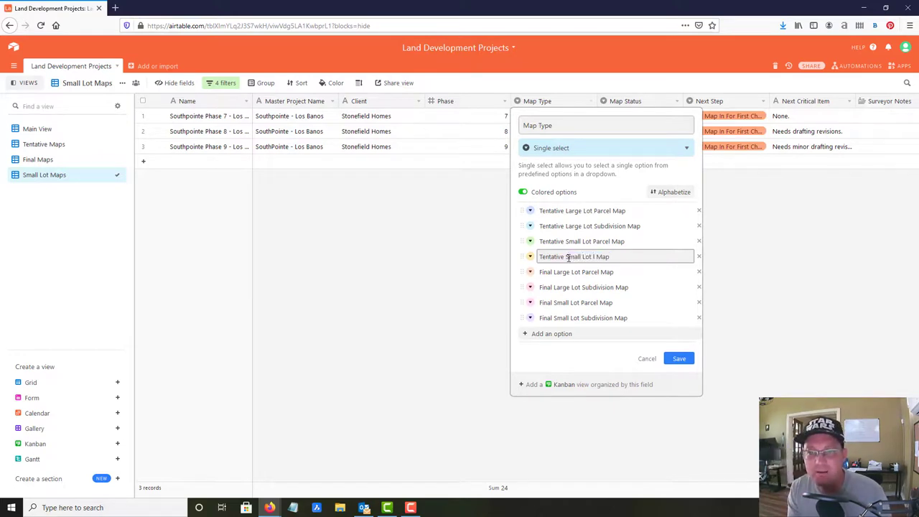
pyautogui.write(' Lot Subdi ')
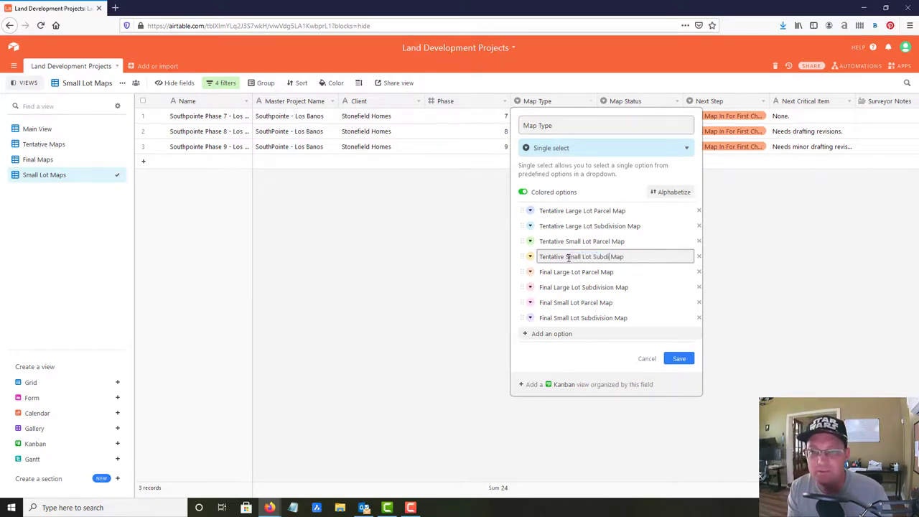
pyautogui.write('visions')
pyautogui.press('Return')
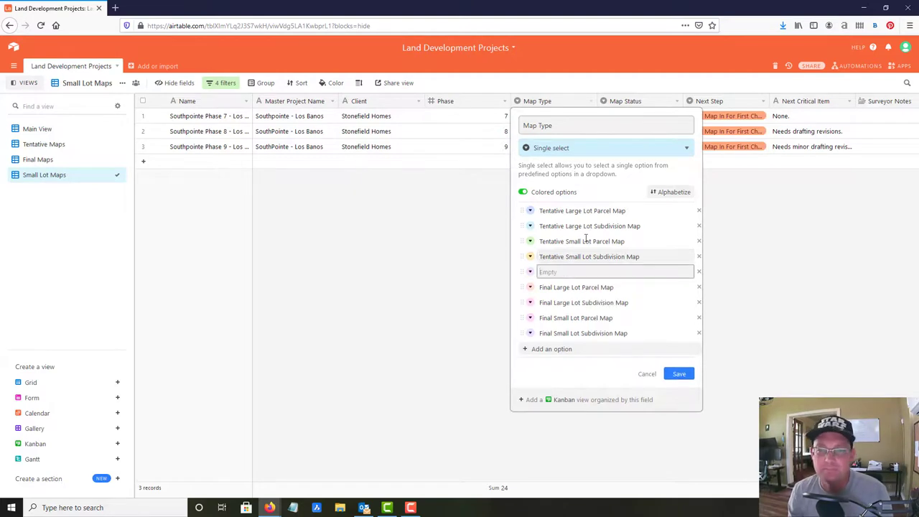
pyautogui.click(688, 373)
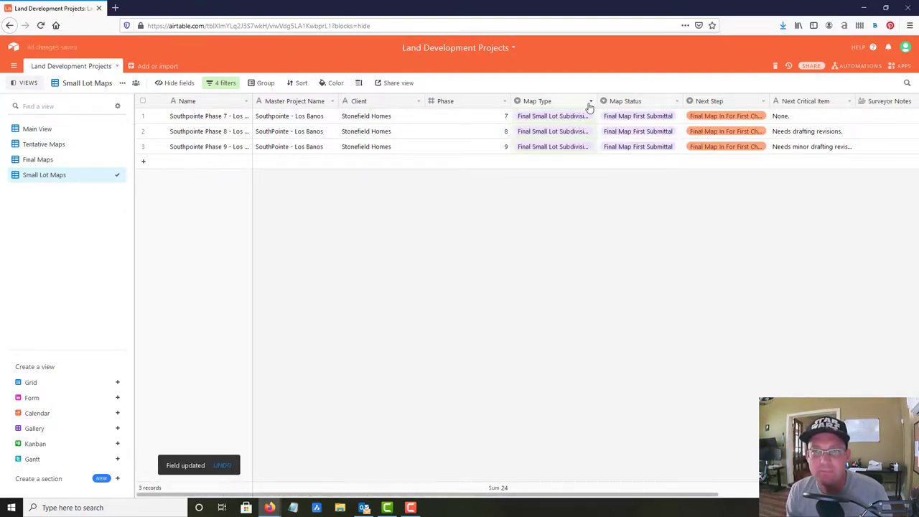
pyautogui.click(590, 102)
pyautogui.click(578, 117)
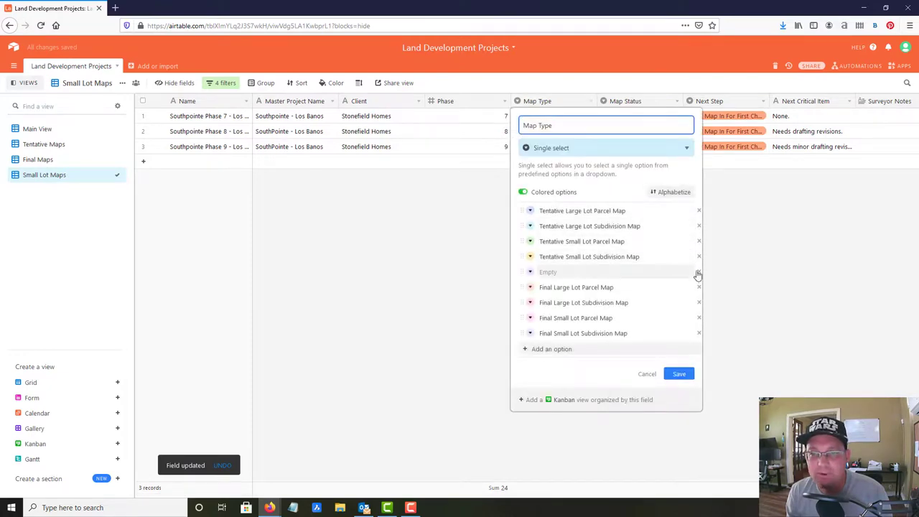
pyautogui.click(679, 358)
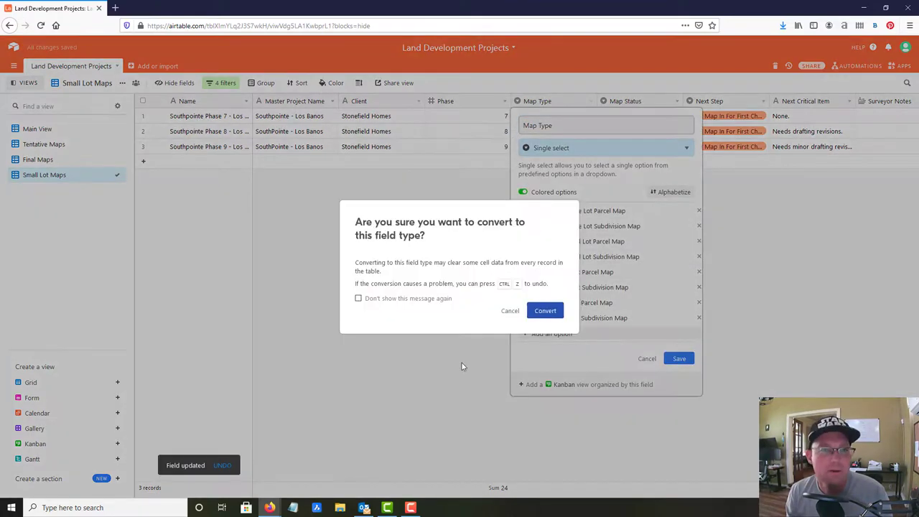
pyautogui.click(542, 310)
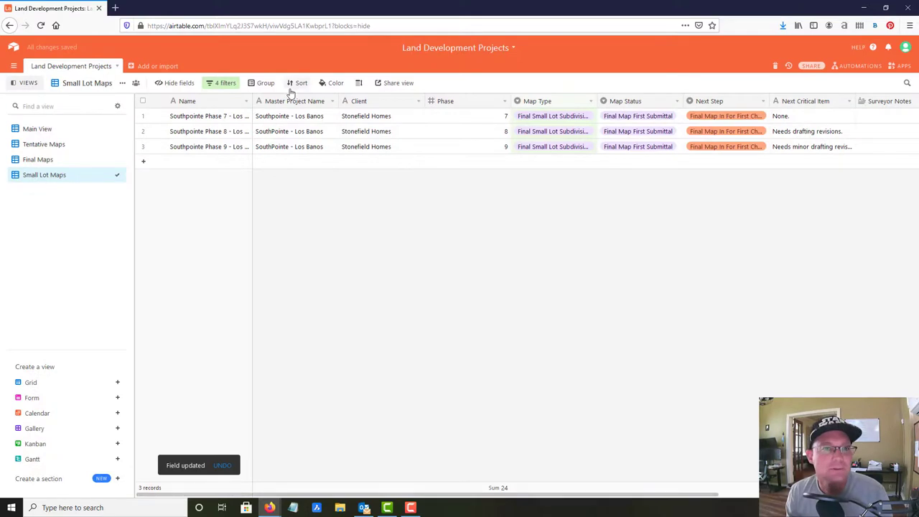
# - Change the Small Lot Maps fourth filter value to Tentative Small Lot Subdivision Map
pyautogui.click(228, 87)
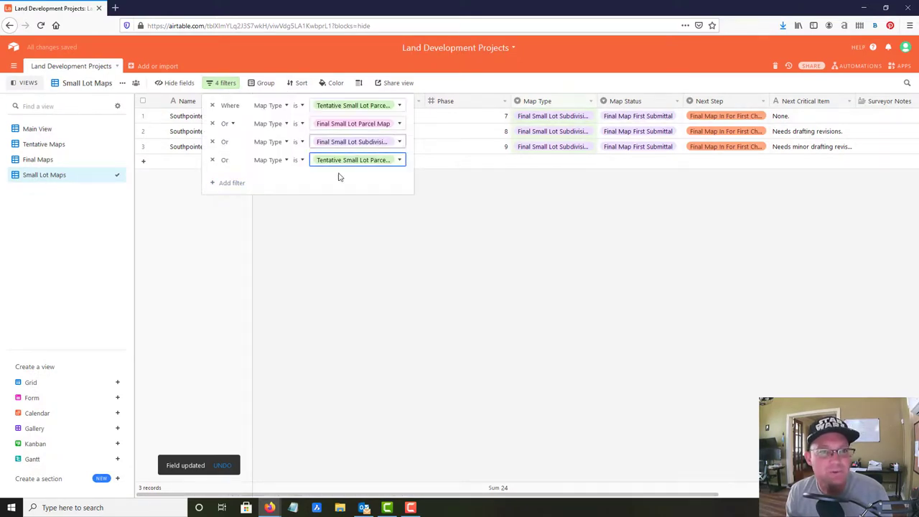
pyautogui.click(363, 163)
pyautogui.click(374, 239)
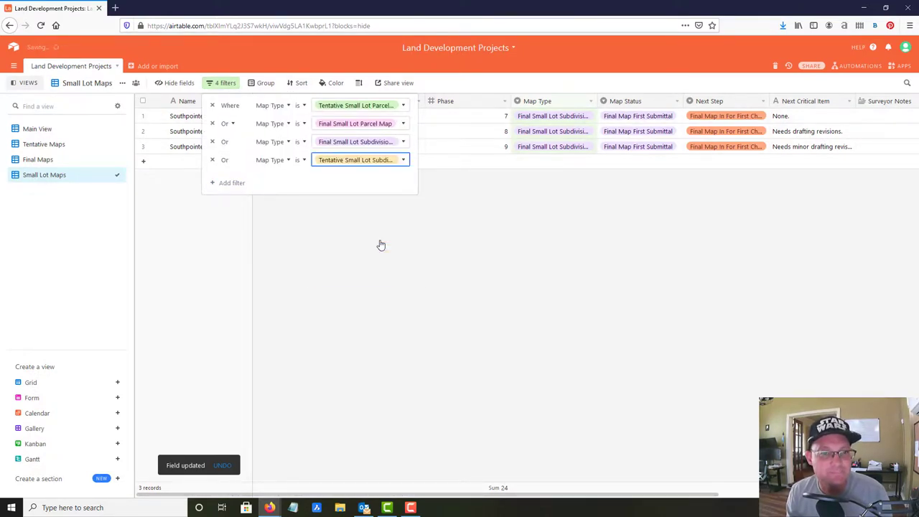
pyautogui.click(327, 251)
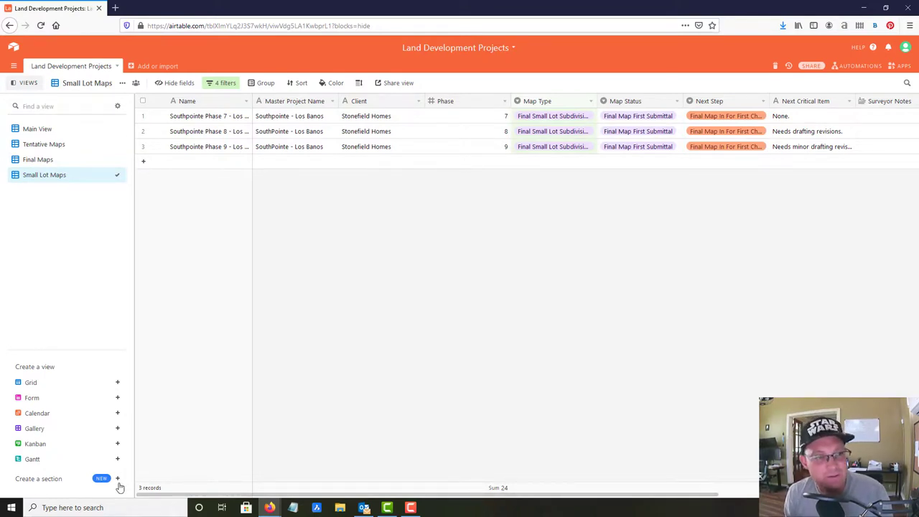
# - Create a new grid view named 'In For First Check'
pyautogui.moveTo(53, 415)
pyautogui.moveTo(72, 381)
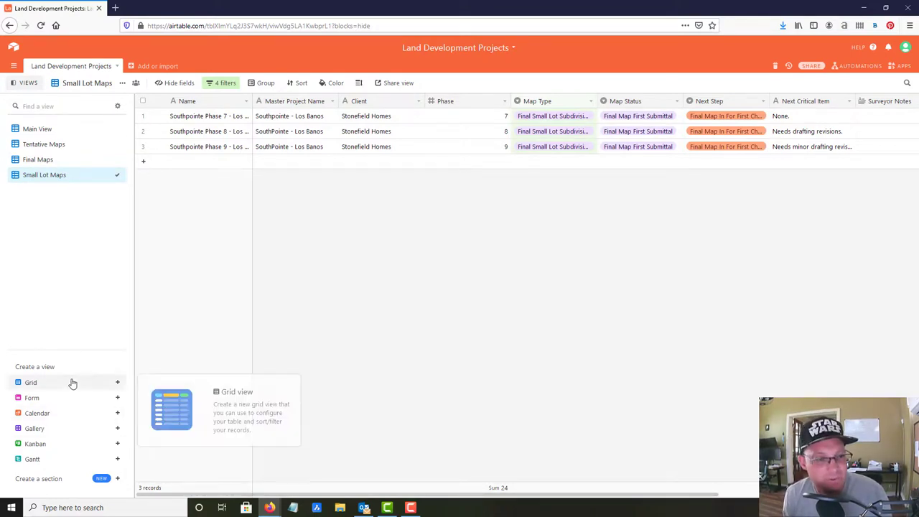
pyautogui.click(120, 385)
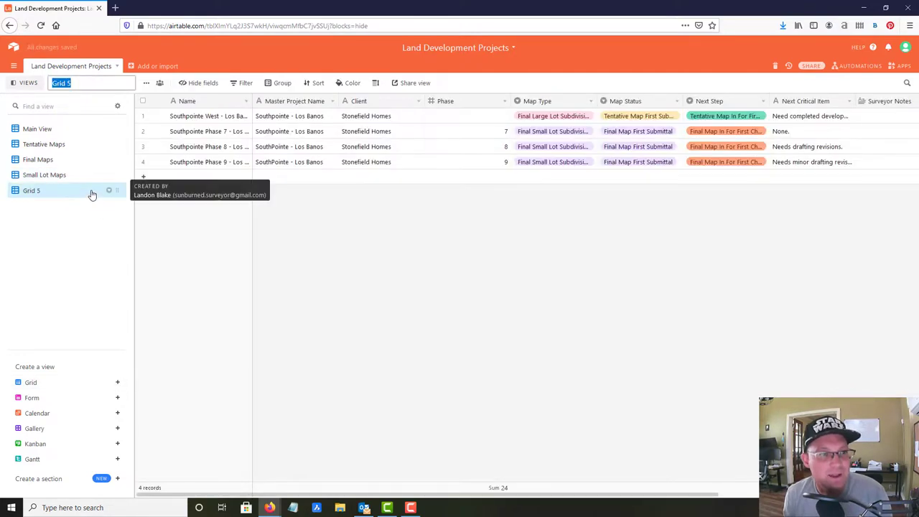
pyautogui.write('In')
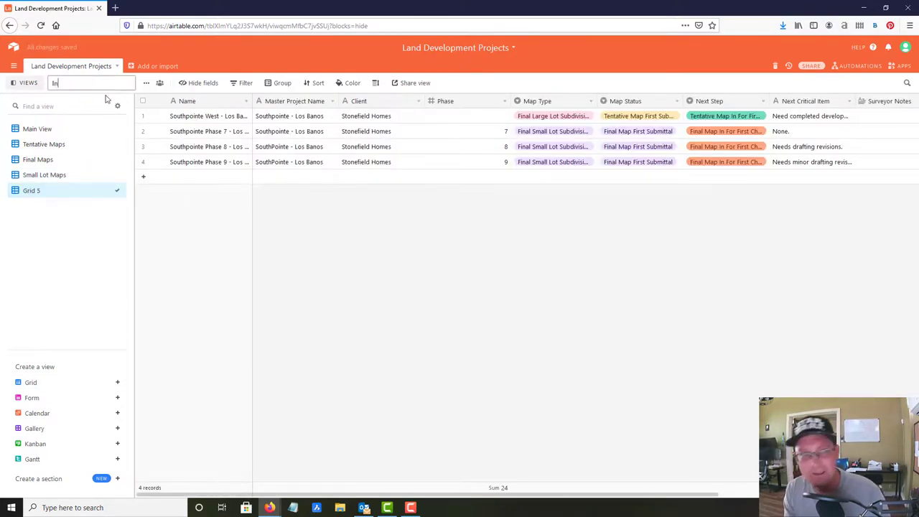
pyautogui.write(' For First Check')
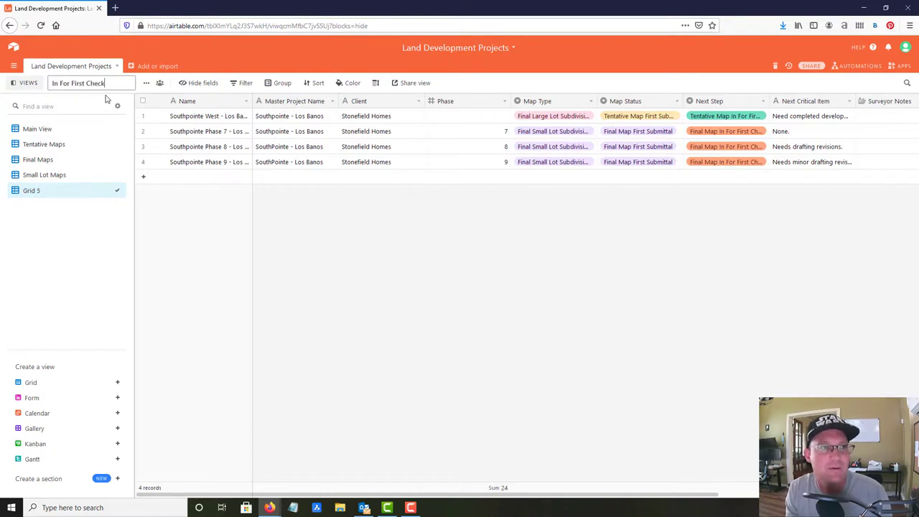
pyautogui.click(119, 276)
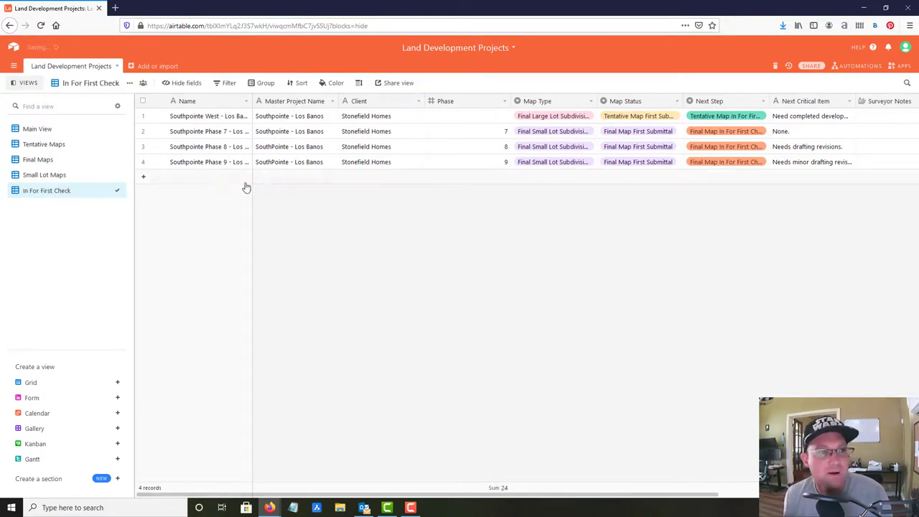
# - Filter it to Map Status is Tentative Map In For First Check, then return to Main View
pyautogui.click(223, 85)
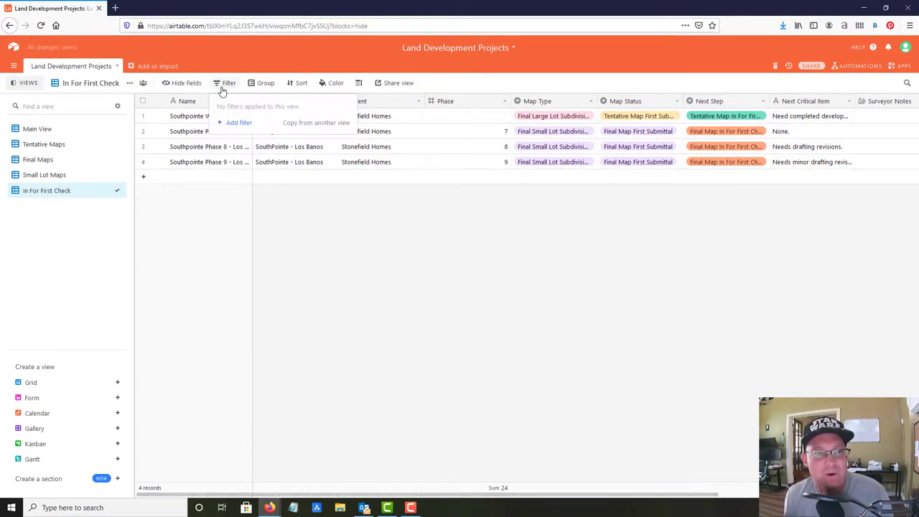
pyautogui.click(245, 123)
pyautogui.click(276, 106)
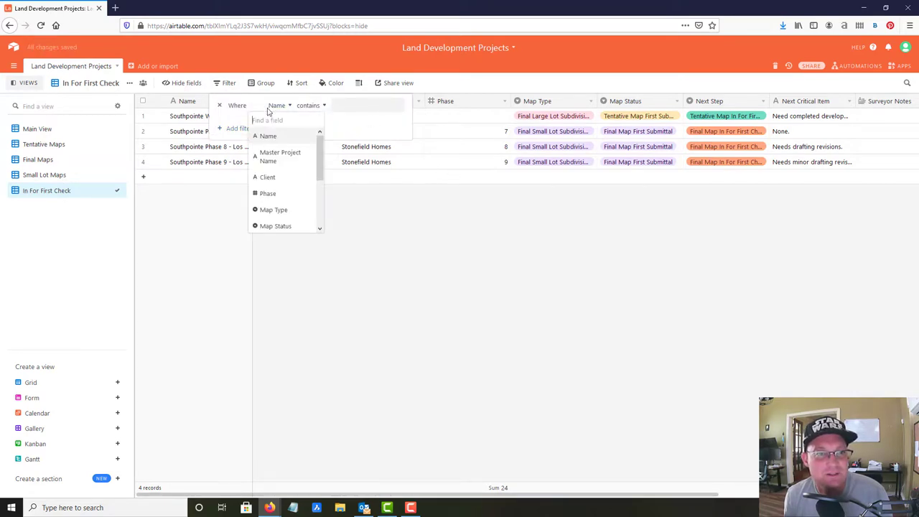
pyautogui.click(275, 225)
pyautogui.click(376, 105)
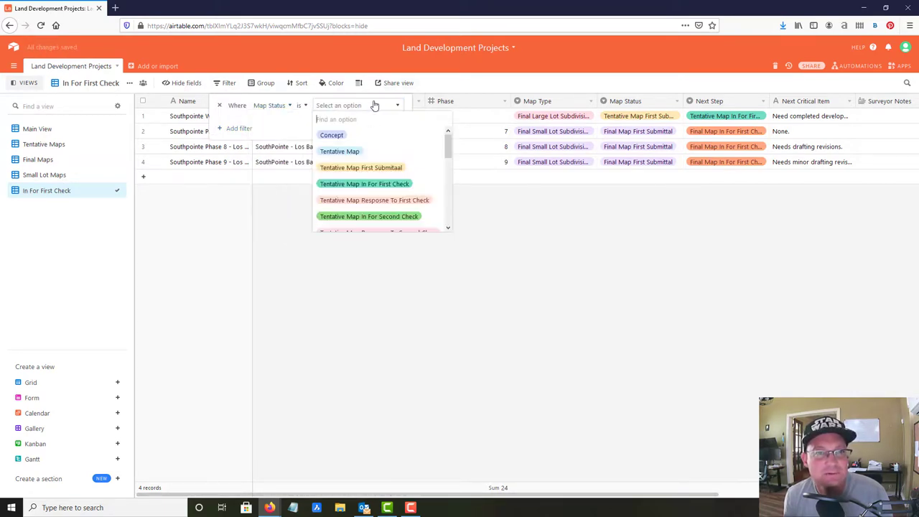
pyautogui.click(383, 185)
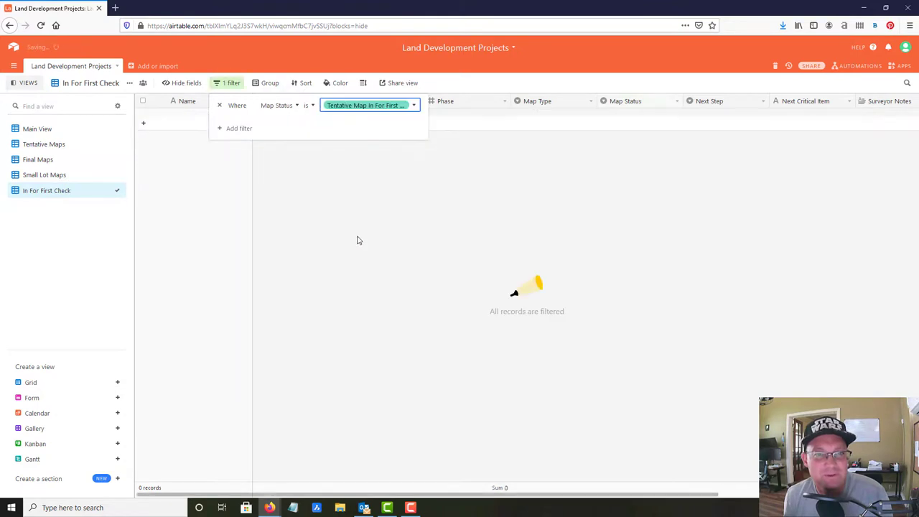
pyautogui.click(495, 225)
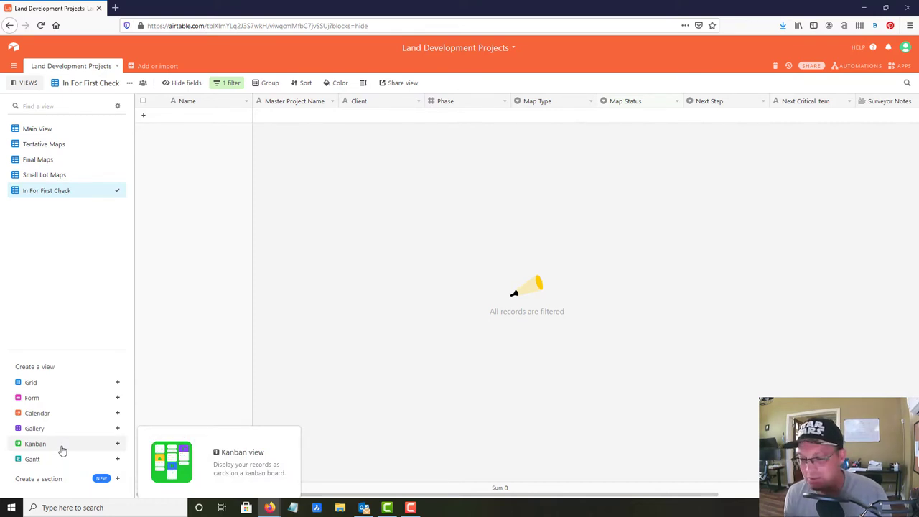
pyautogui.click(20, 128)
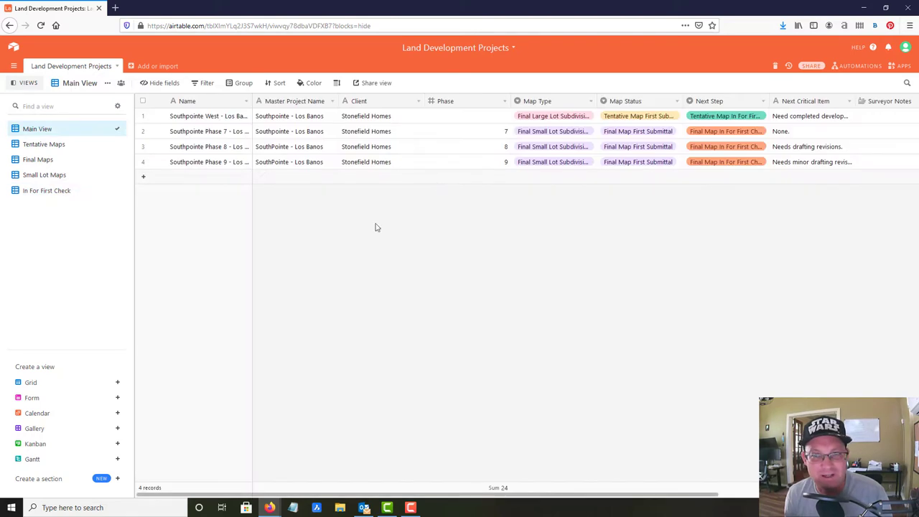